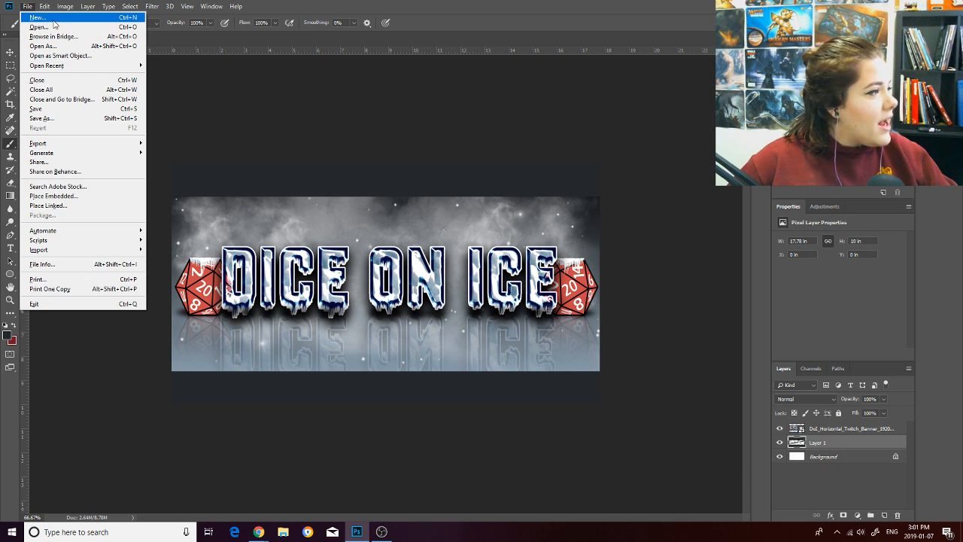
# Create a new 1920 x 1080 pixel document at 72 ppi with a white background.
pyautogui.press('Escape')
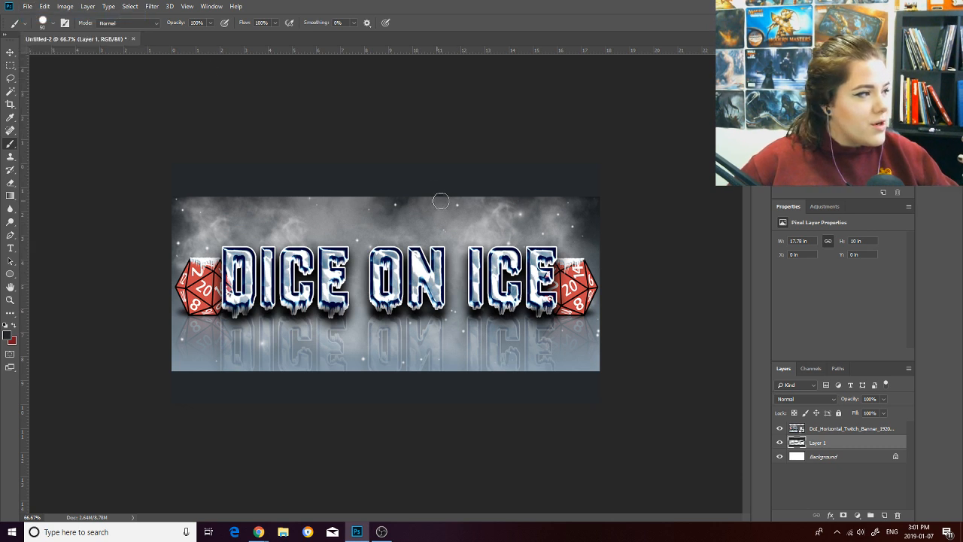
pyautogui.hotkey('ctrl', 'n')
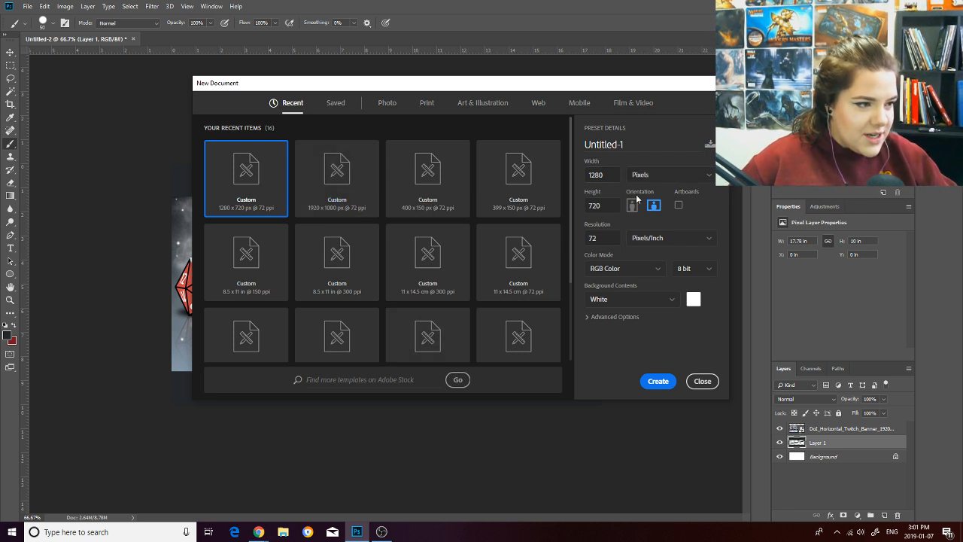
pyautogui.click(331, 197)
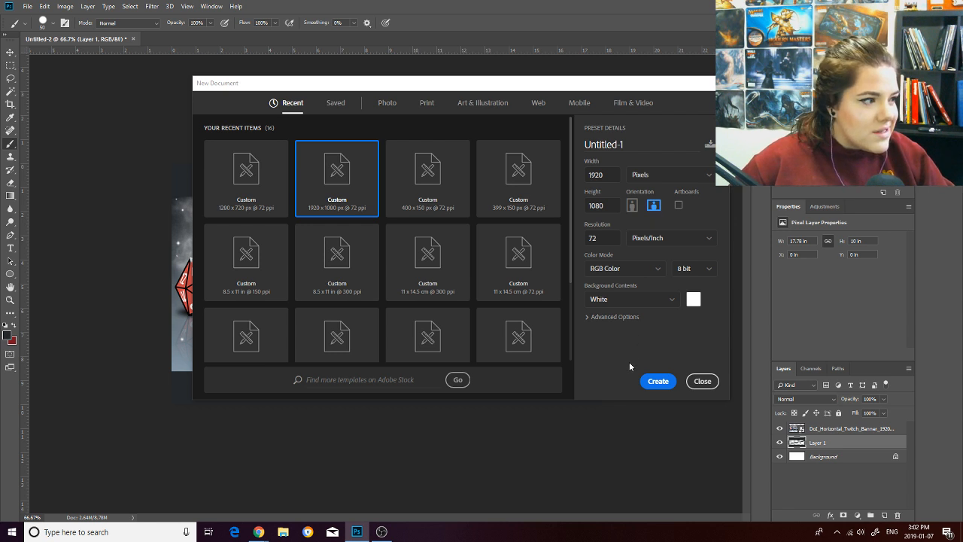
pyautogui.click(650, 306)
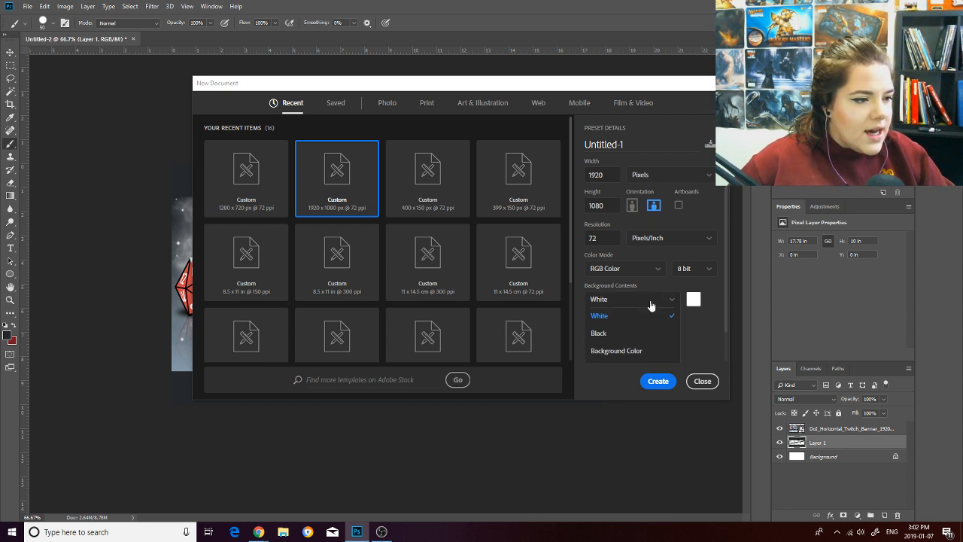
pyautogui.click(703, 332)
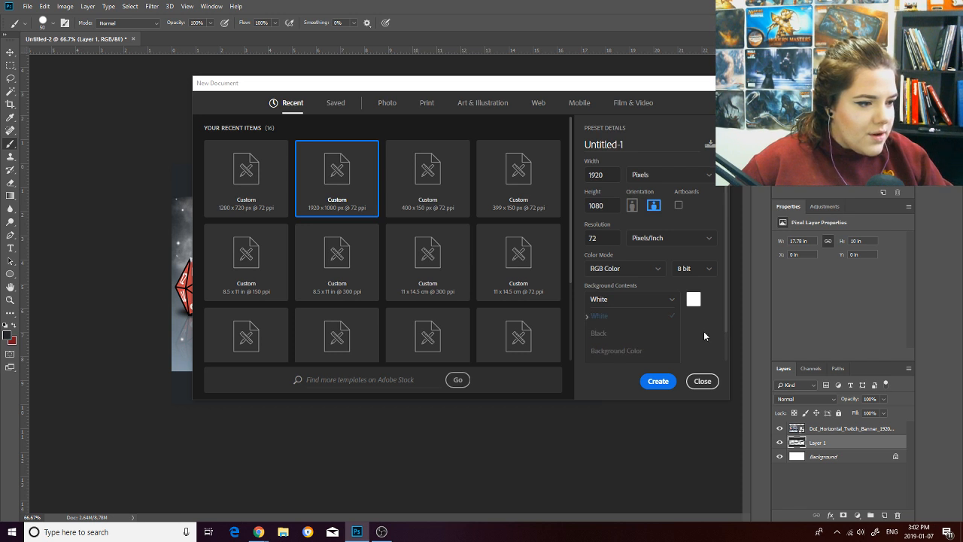
pyautogui.click(647, 381)
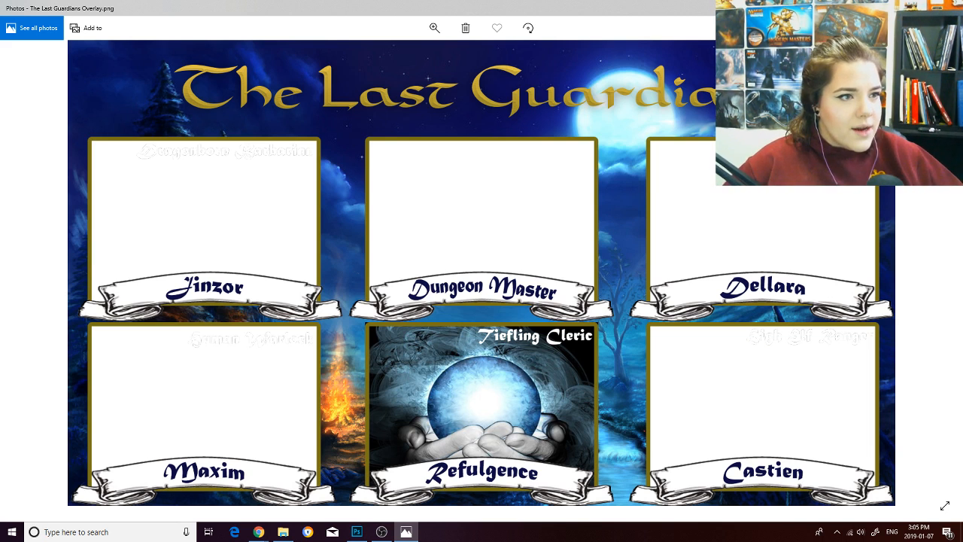
# Switch to Photoshop, place ornateeyeballframe.png in the blank document and rotate it -90 degrees into landscape orientation.
pyautogui.hotkey('alt', 'Tab')
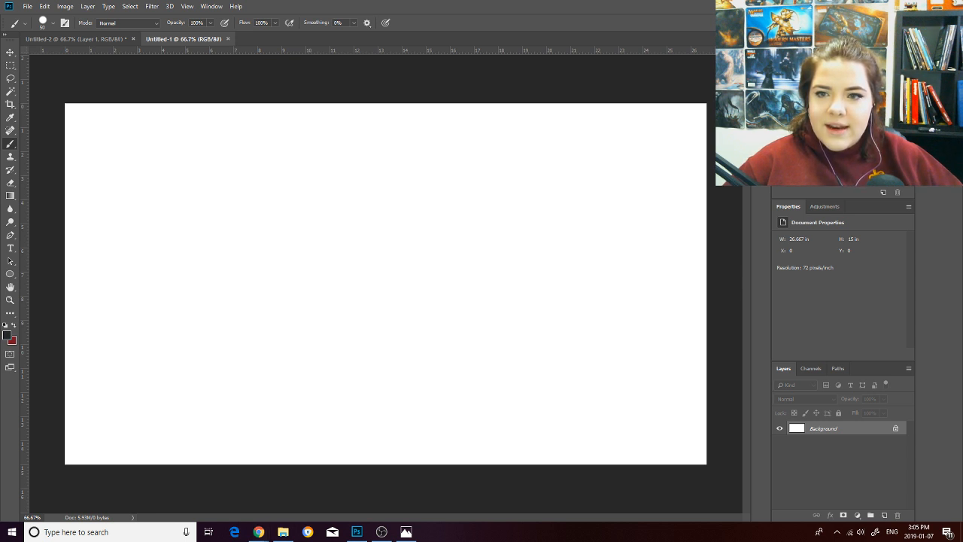
pyautogui.moveTo(422, 361); pyautogui.dragTo(421, 355)
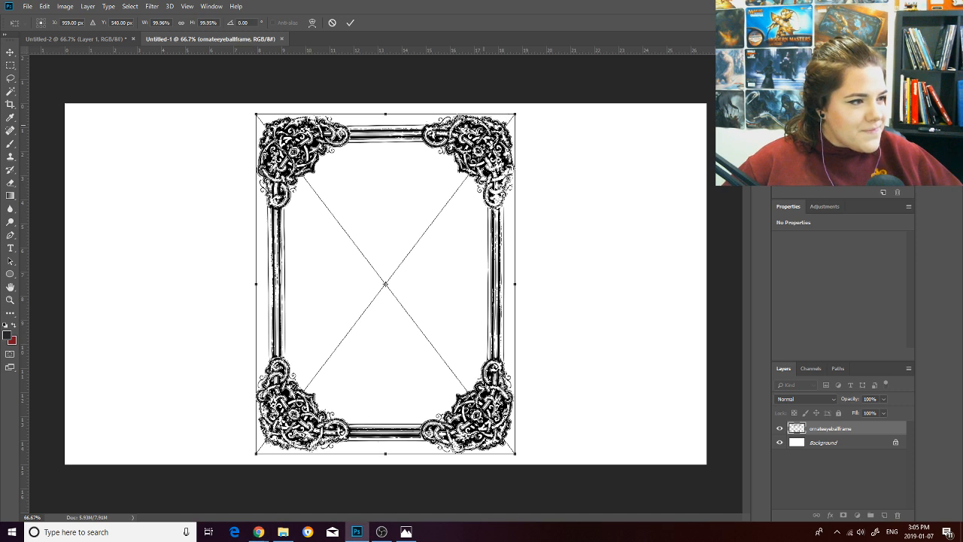
pyautogui.moveTo(484, 192); pyautogui.dragTo(475, 174)
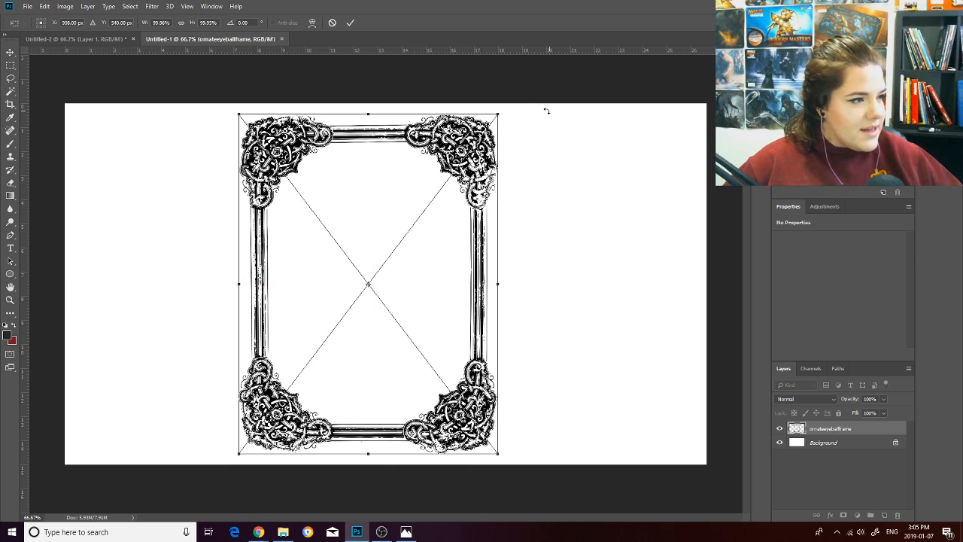
pyautogui.moveTo(506, 116); pyautogui.dragTo(233, 153)
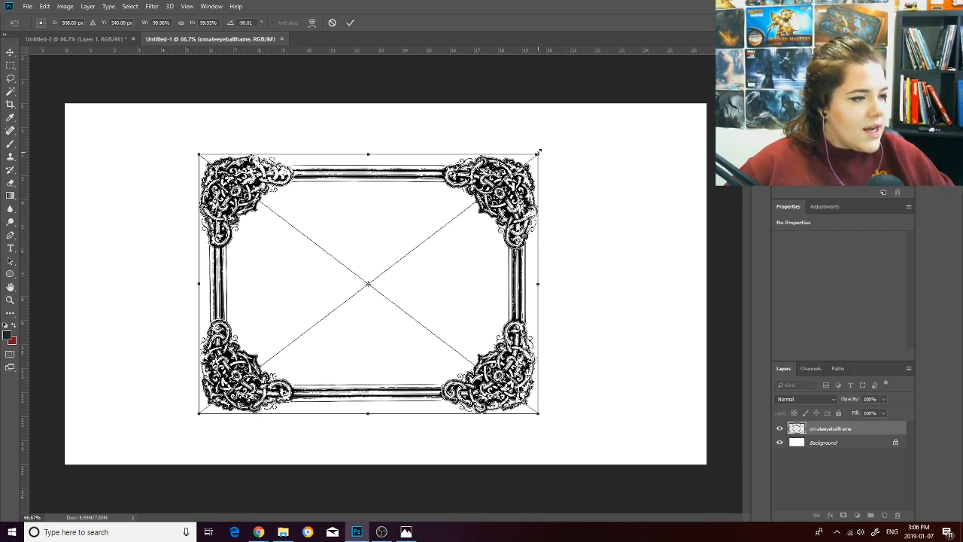
# Scale the frame proportionally to about 55% and position it on the canvas's left side, centred near X 323 px, Y 425 px.
pyautogui.moveTo(538, 152); pyautogui.dragTo(372, 248)
pyautogui.moveTo(321, 341); pyautogui.dragTo(204, 256)
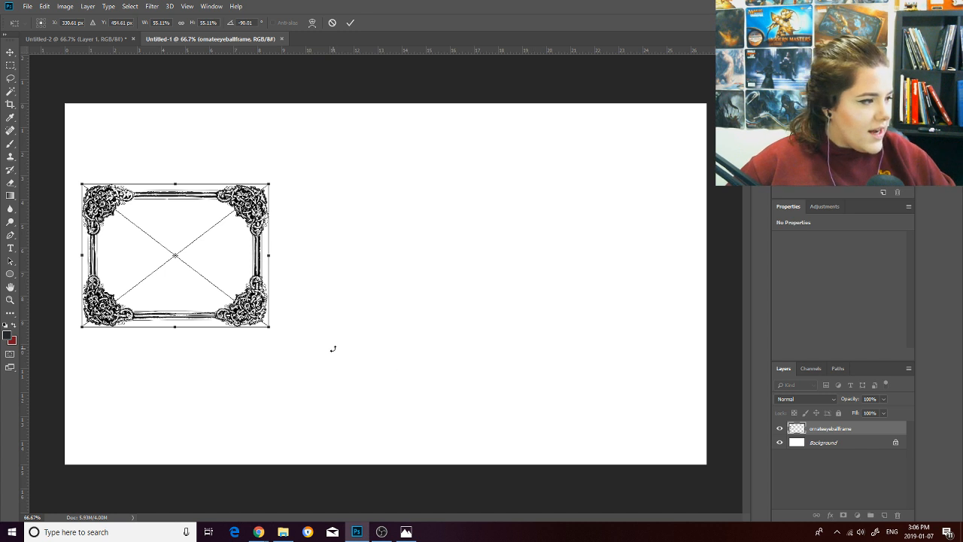
pyautogui.moveTo(223, 260); pyautogui.dragTo(225, 252)
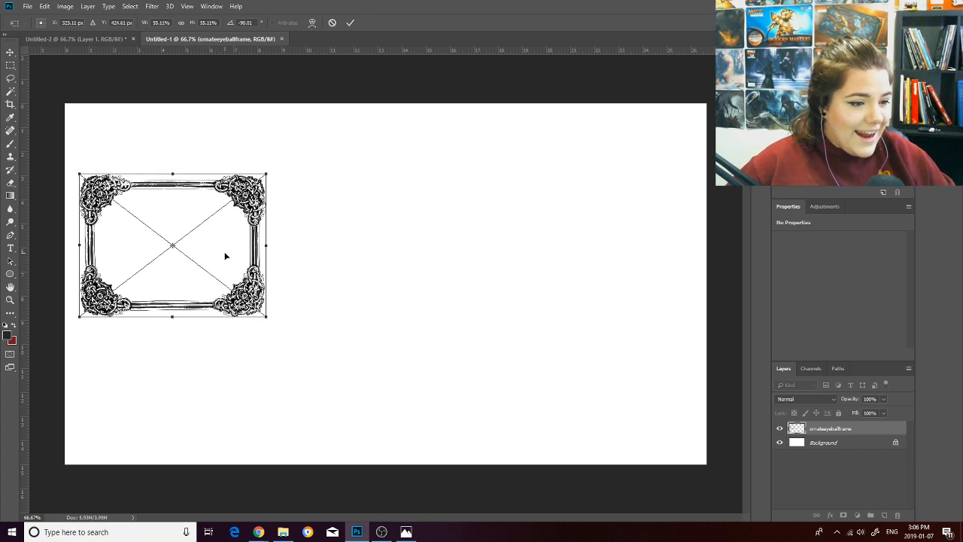
pyautogui.press('b')
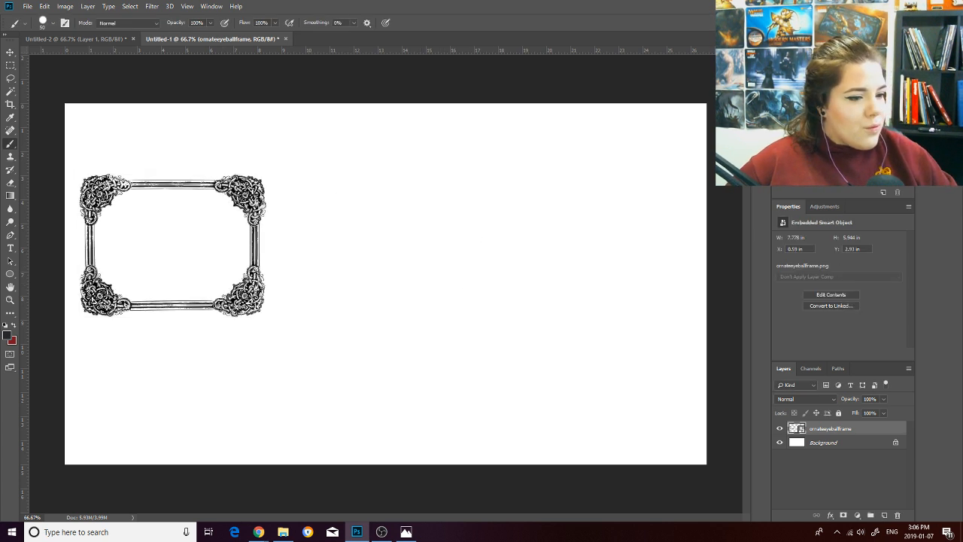
# Duplicate the frame and align the copy level with the first, horizontally centred on the canvas at X 960 px.
pyautogui.moveTo(823, 433); pyautogui.dragTo(438, 314)
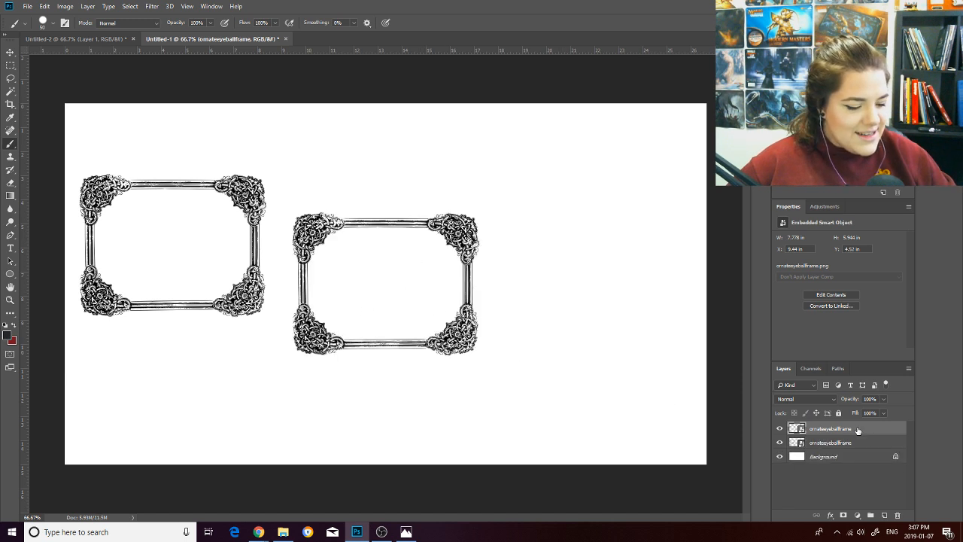
pyautogui.hotkey('ctrl', 't')
pyautogui.moveTo(399, 313); pyautogui.dragTo(398, 275)
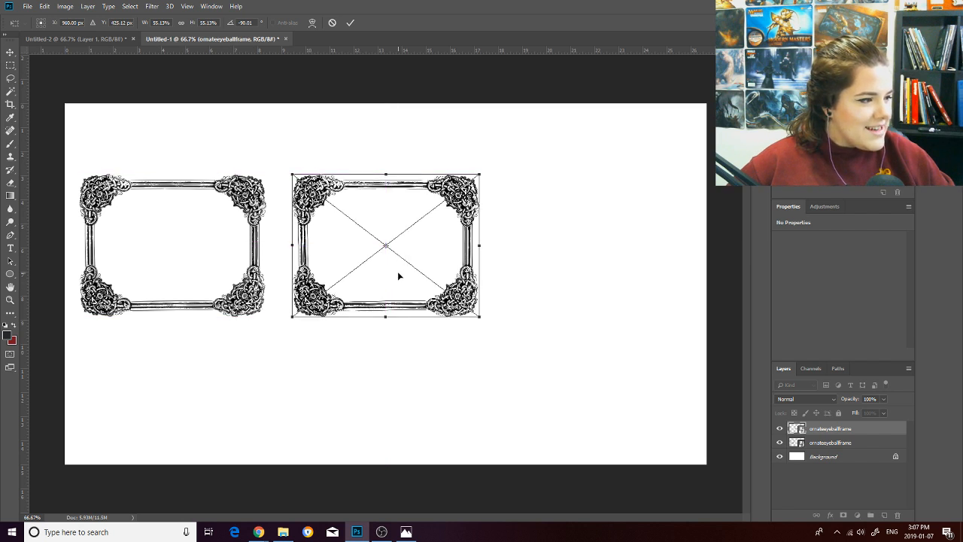
pyautogui.press('Return')
pyautogui.press('b')
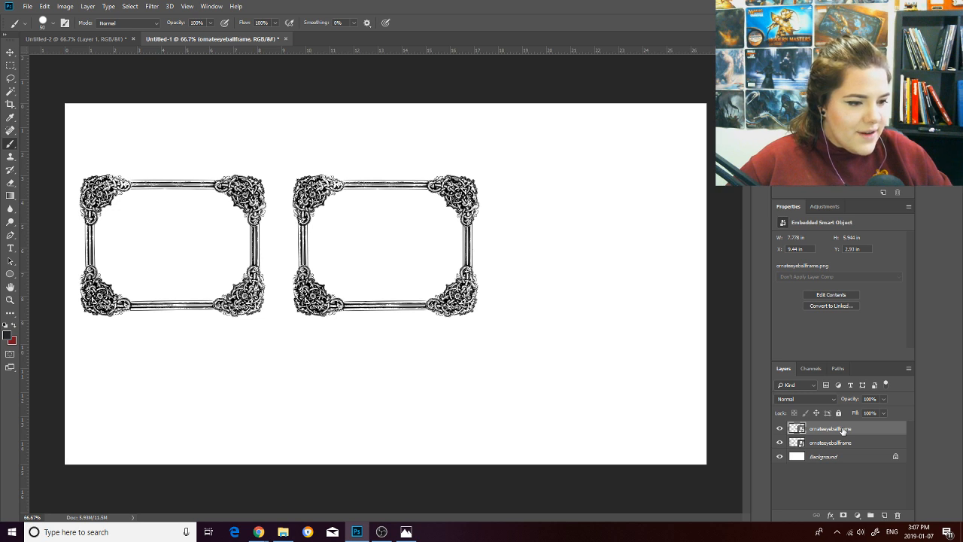
# Add a third frame copy at the right end of the upper row, centred near X 1577 px, Y 425 px.
pyautogui.hotkey('ctrl', 'j')
pyautogui.hotkey('ctrl', 't')
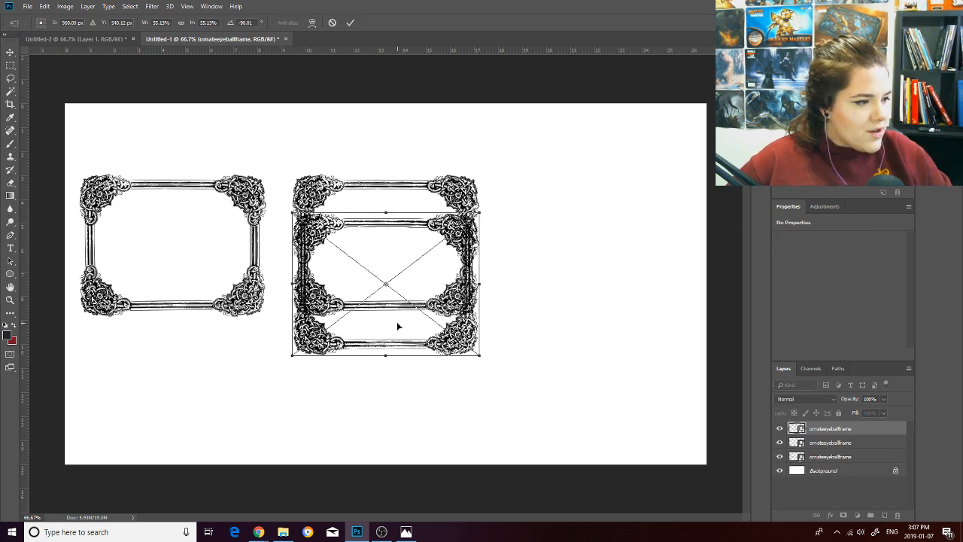
pyautogui.moveTo(398, 326); pyautogui.dragTo(604, 291)
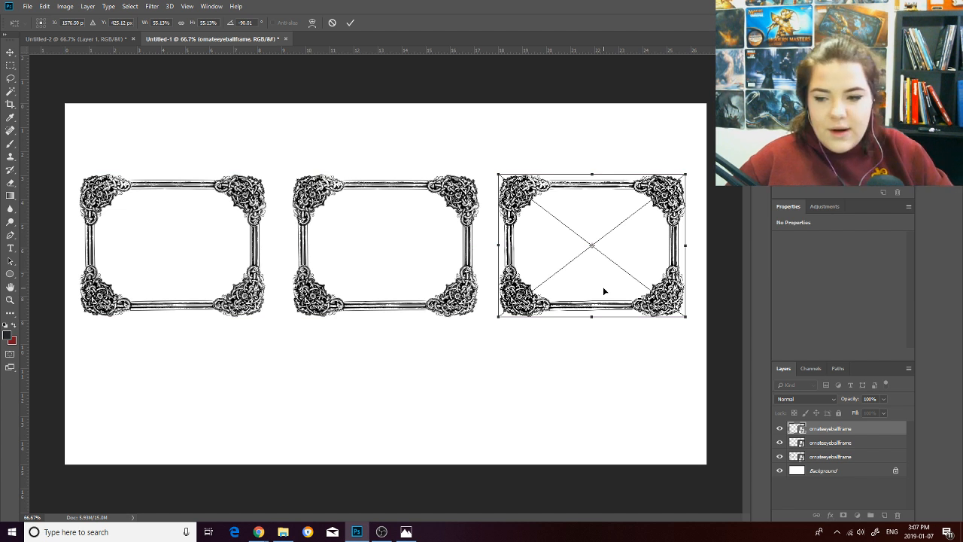
pyautogui.press('Return')
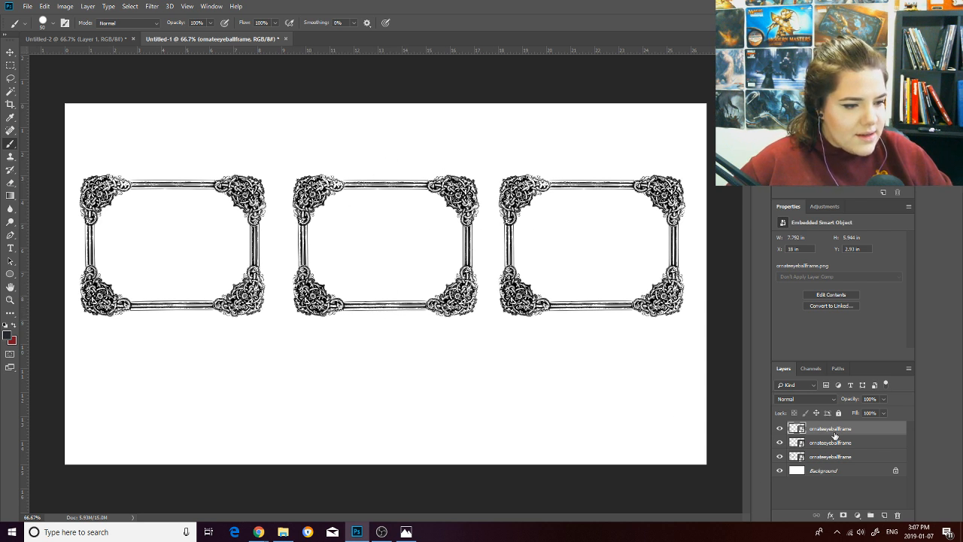
# Add a fourth frame copy directly below the upper-left frame and nudge it down to Y of about 856 px.
pyautogui.hotkey('ctrl', 'v')
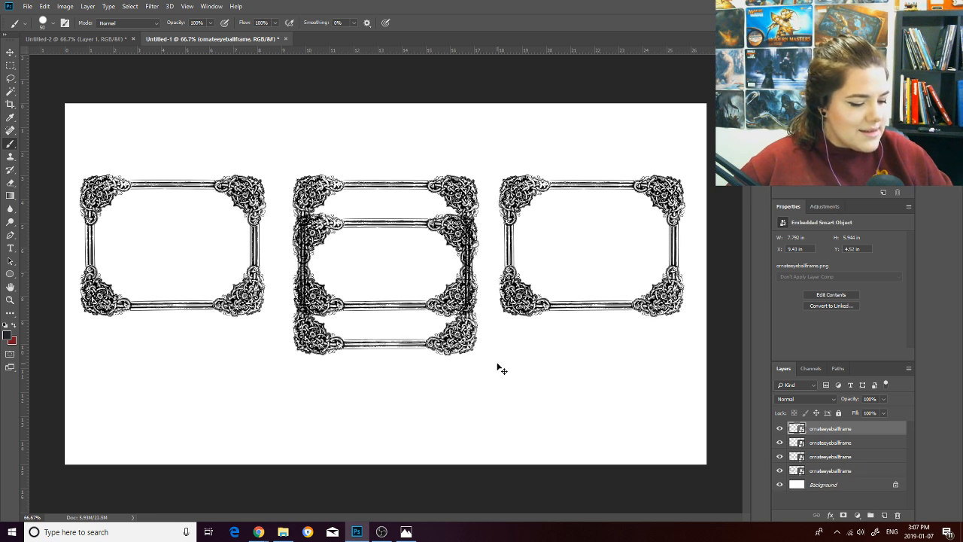
pyautogui.hotkey('ctrl', 't')
pyautogui.moveTo(424, 320); pyautogui.dragTo(212, 426)
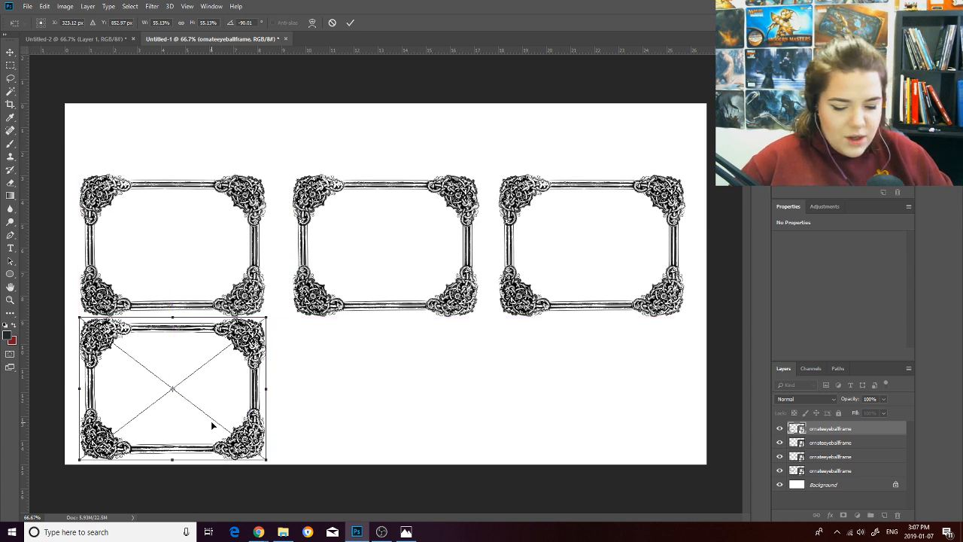
pyautogui.press('Down')
pyautogui.press('Down')
pyautogui.press('Down')
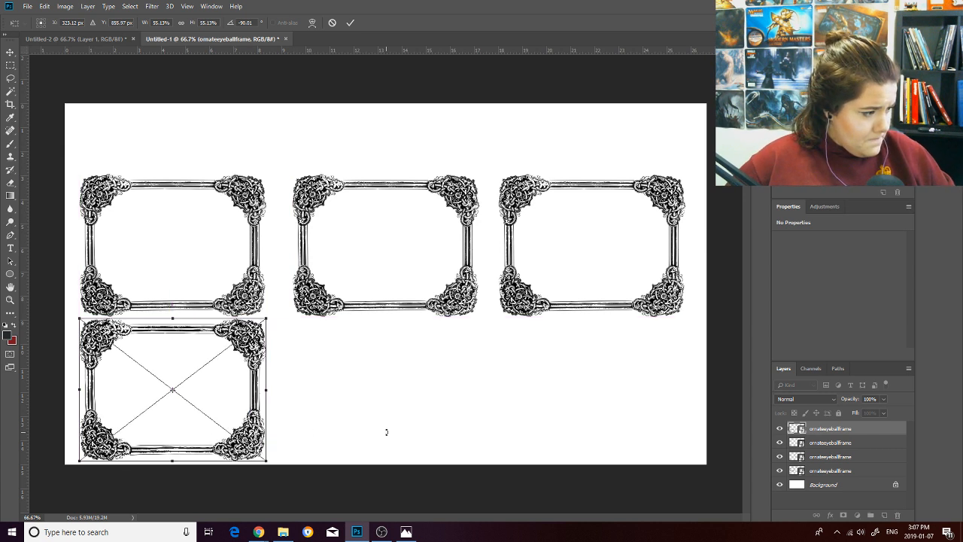
pyautogui.press('b')
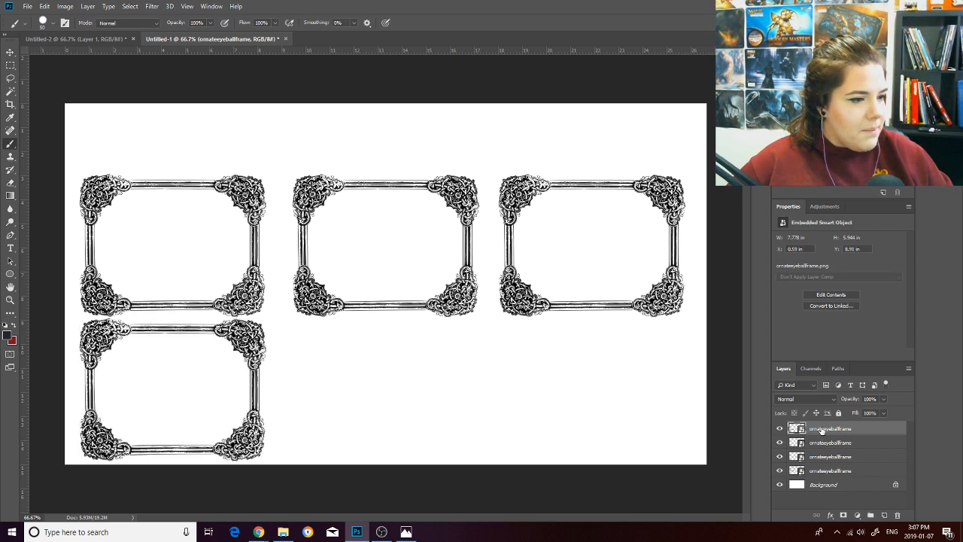
# Add a fifth frame copy directly below the upper middle frame, level with the lower-left one.
pyautogui.hotkey('ctrl', 'v')
pyautogui.hotkey('ctrl', 't')
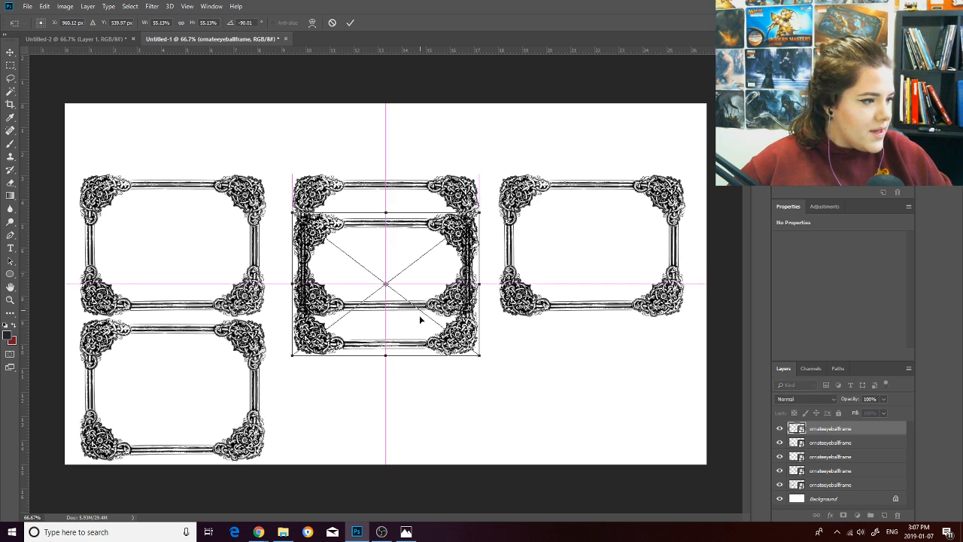
pyautogui.moveTo(420, 319); pyautogui.dragTo(420, 419)
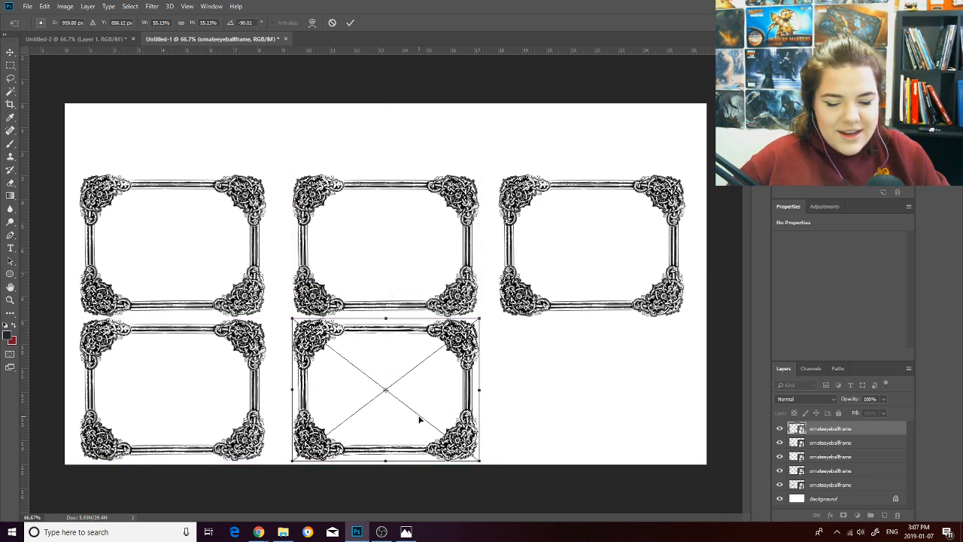
pyautogui.press('Return')
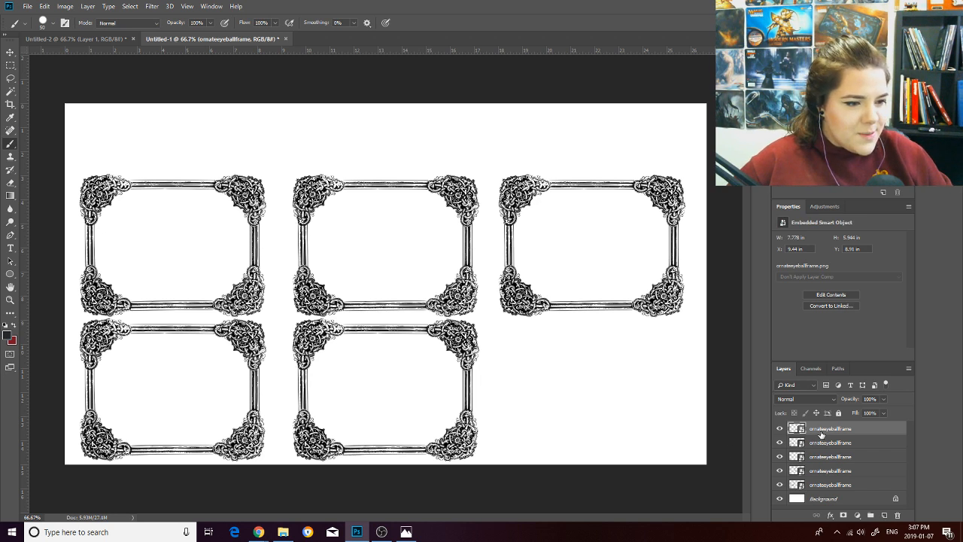
# Add a sixth frame copy at the right end of the lower row, centred near X 1563 px, Y 856 px.
pyautogui.hotkey('ctrl', 'v')
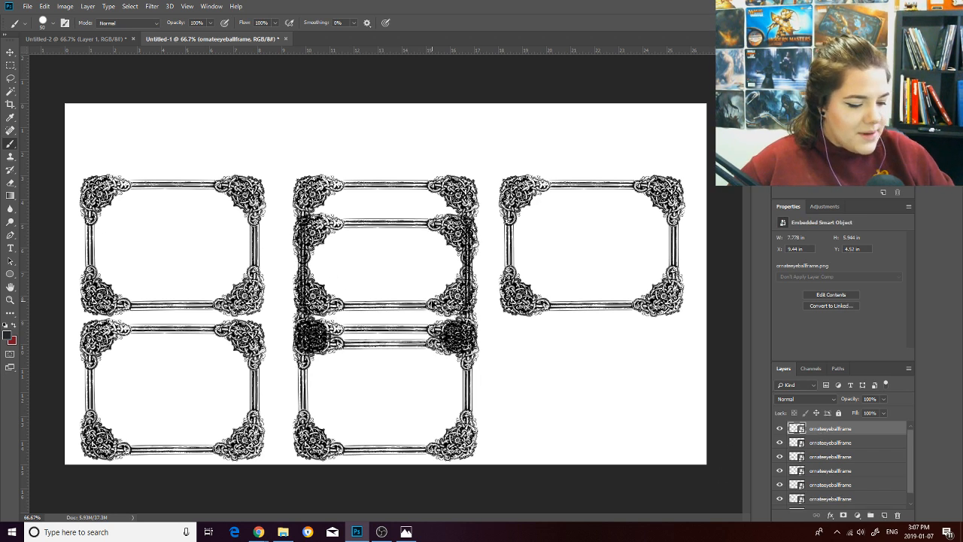
pyautogui.hotkey('ctrl', 't')
pyautogui.moveTo(422, 306); pyautogui.dragTo(611, 415)
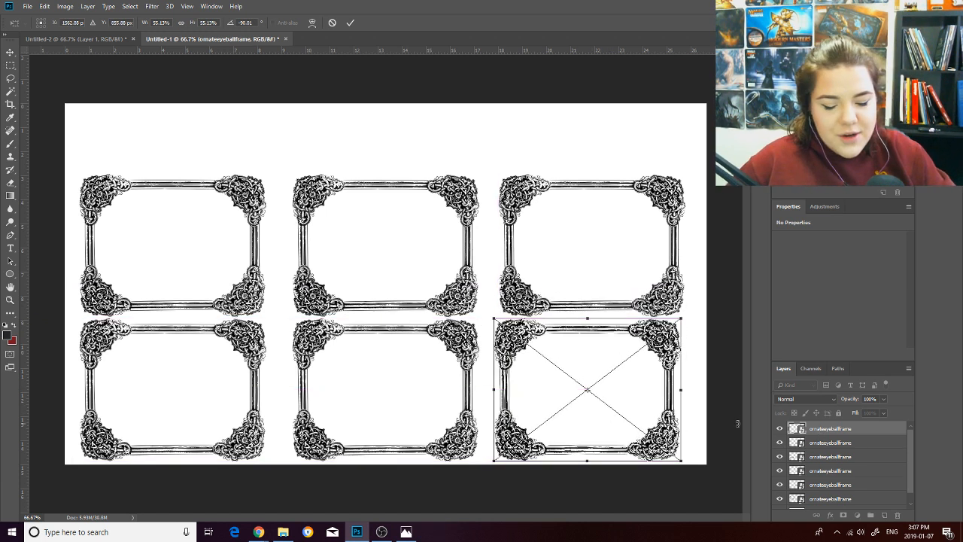
pyautogui.press('Return')
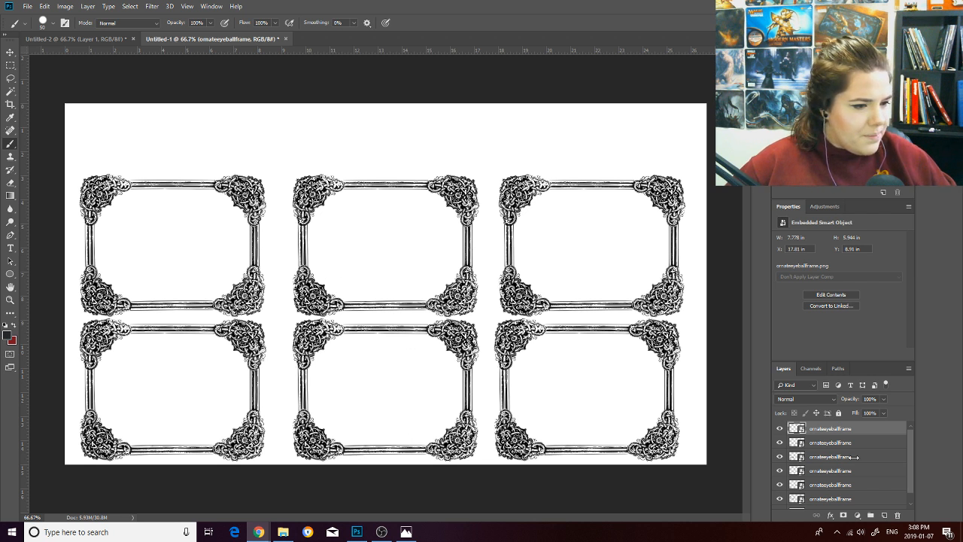
# Shift the lower-right frame to X of about 1577 px so it lines up with the frame above it.
pyautogui.click(847, 427)
pyautogui.hotkey('ctrl', 't')
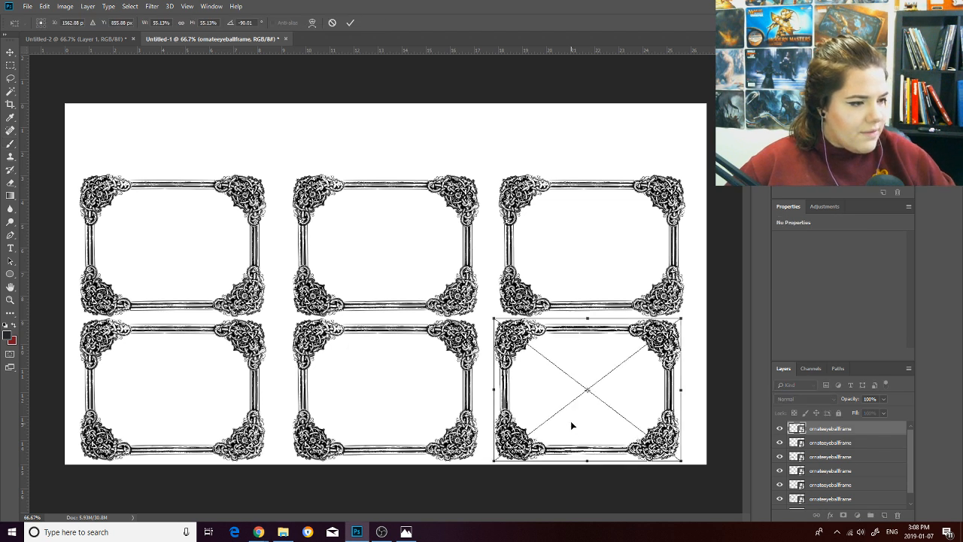
pyautogui.moveTo(572, 422); pyautogui.dragTo(579, 401)
pyautogui.moveTo(579, 403); pyautogui.dragTo(579, 403)
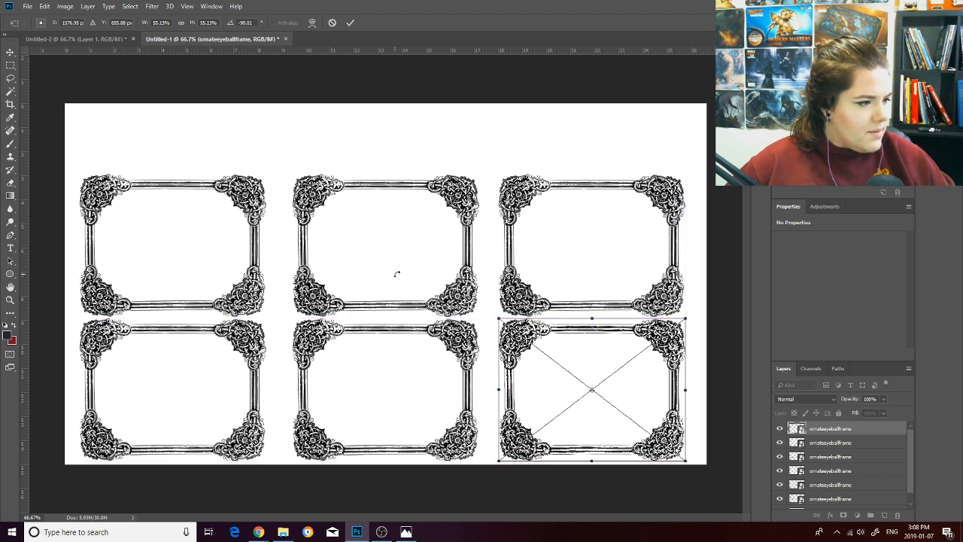
pyautogui.press('Return')
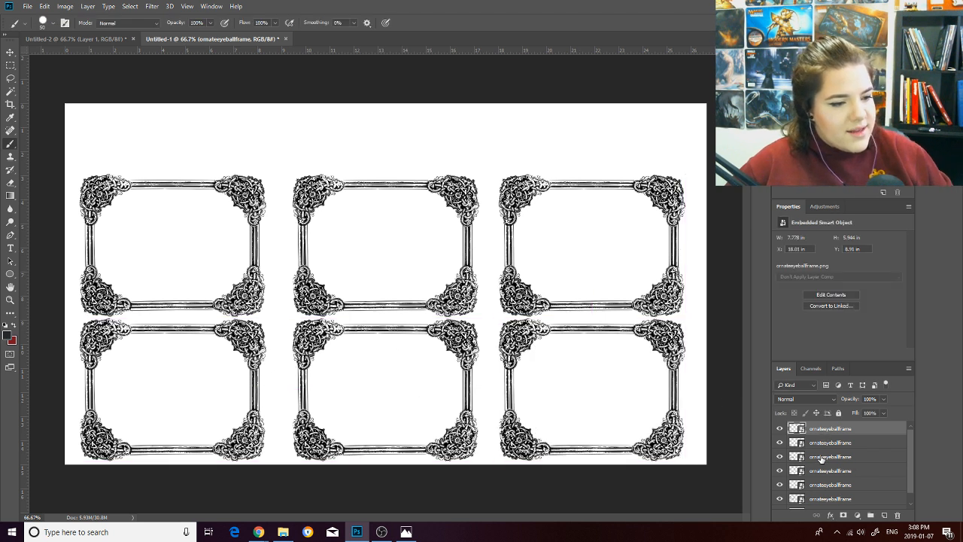
pyautogui.click(820, 456)
pyautogui.hotkey('ctrl', 't')
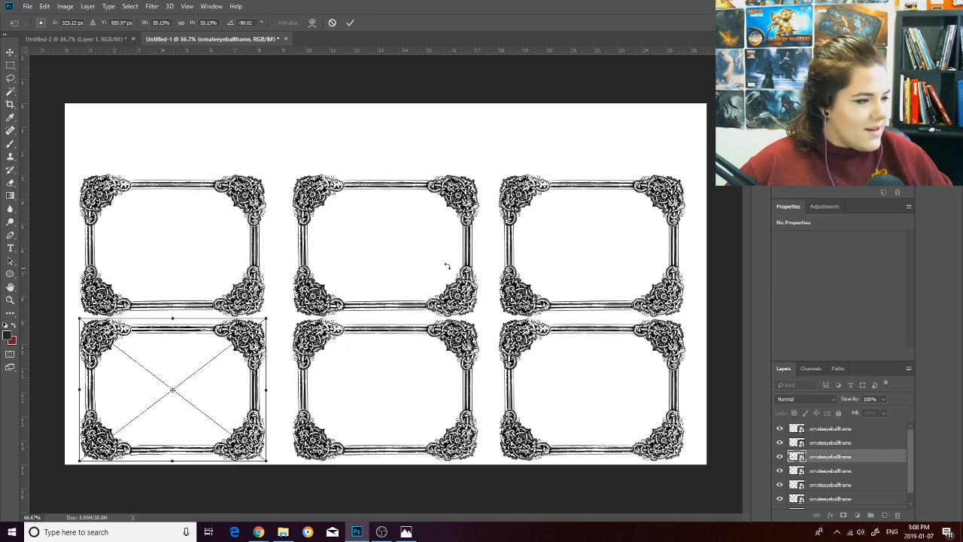
pyautogui.press('Return')
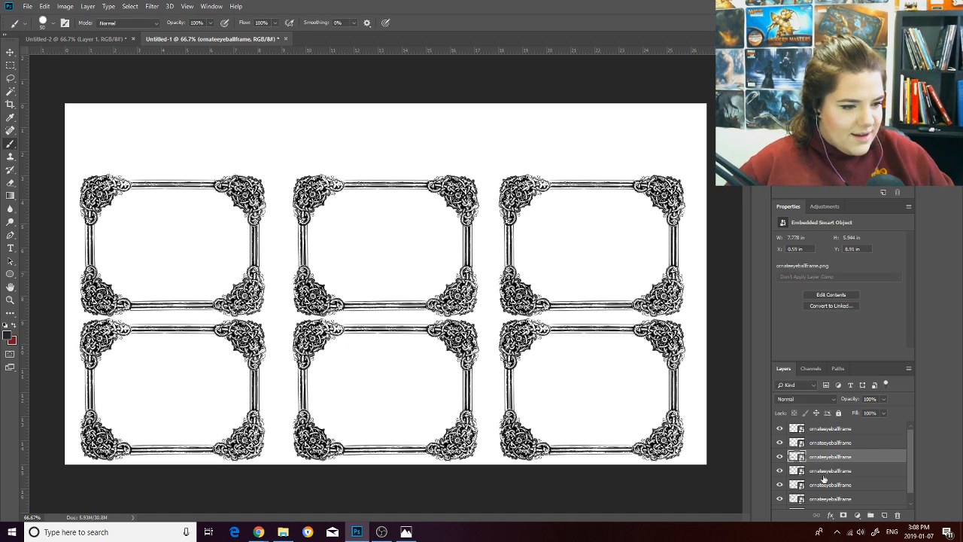
pyautogui.scroll(-1, 827, 478)
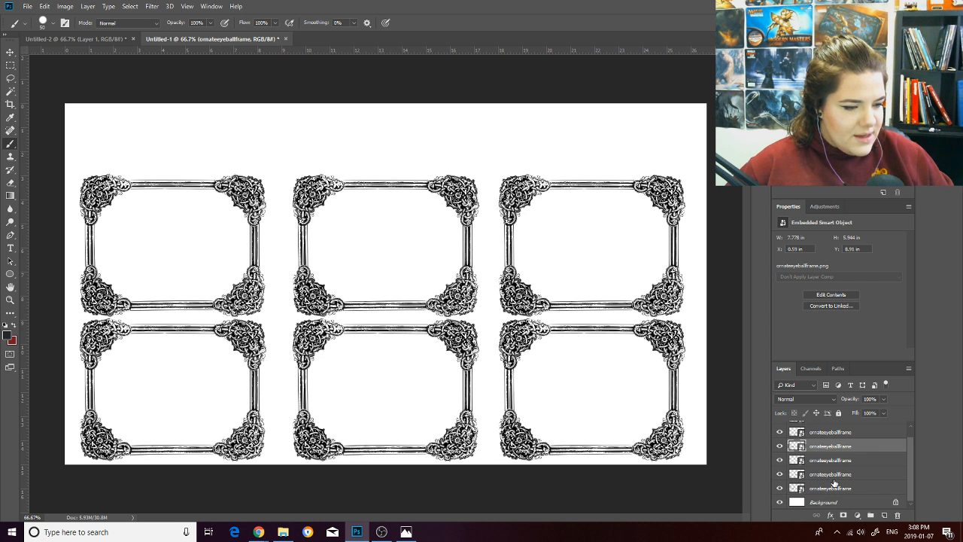
# Rename the layer of the upper-left frame, just above the Background layer, to "top left".
pyautogui.click(831, 488)
pyautogui.rightClick(831, 488)
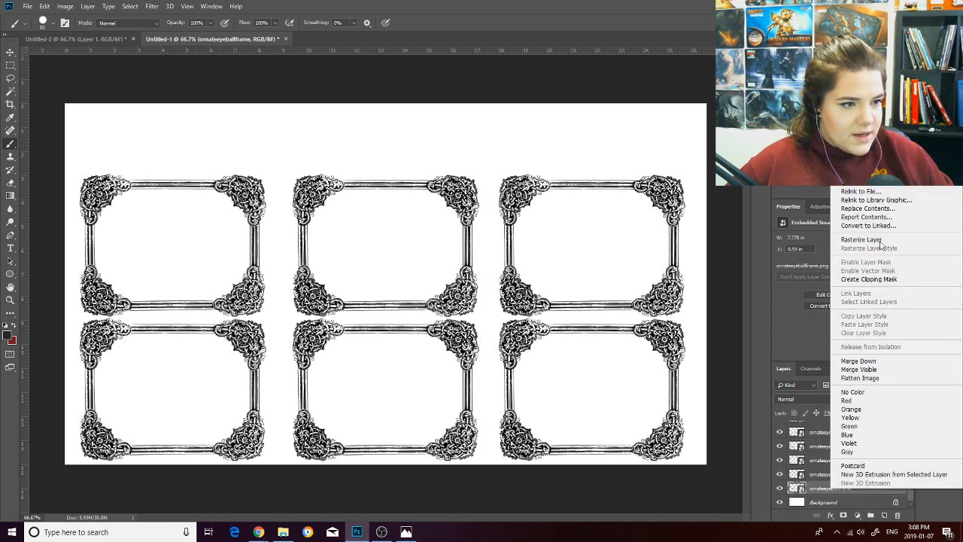
pyautogui.click(817, 497)
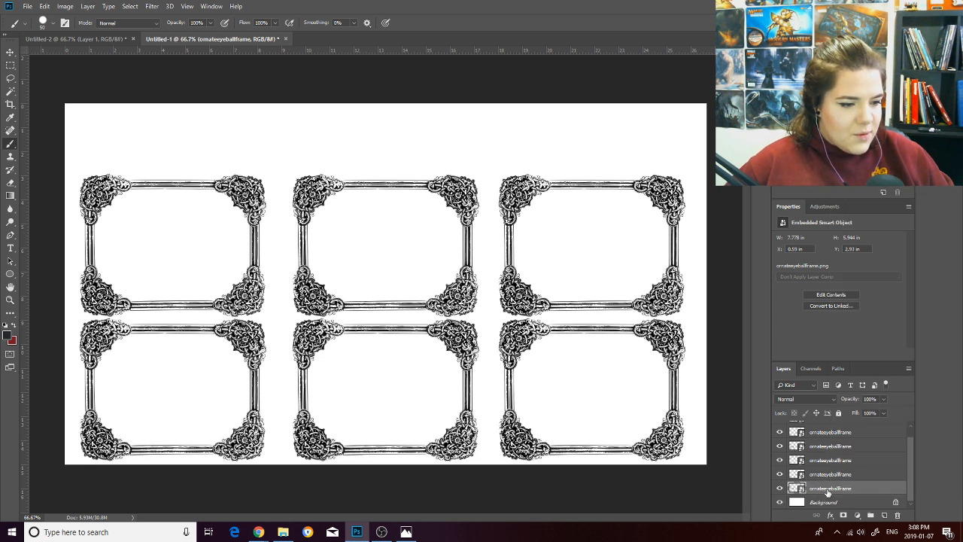
pyautogui.doubleClick(828, 490)
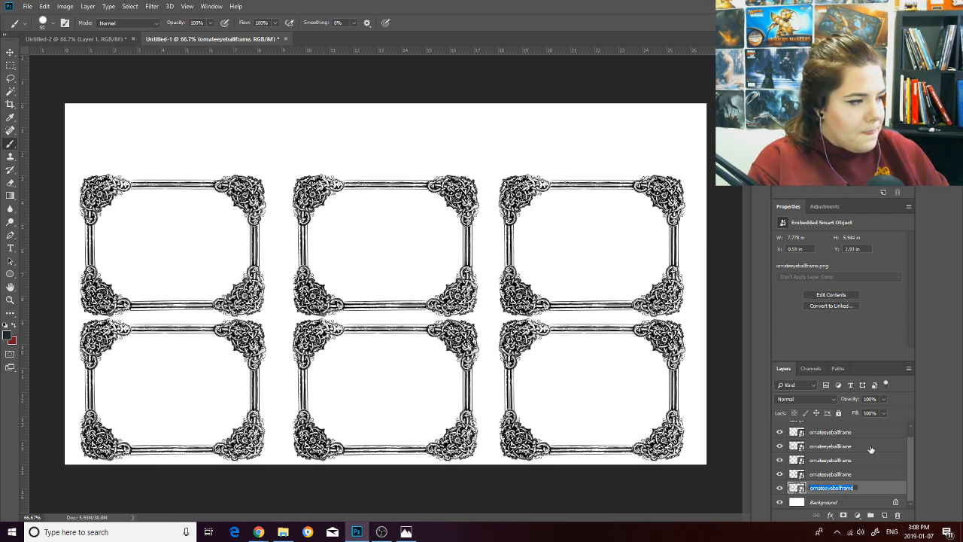
pyautogui.write('top')
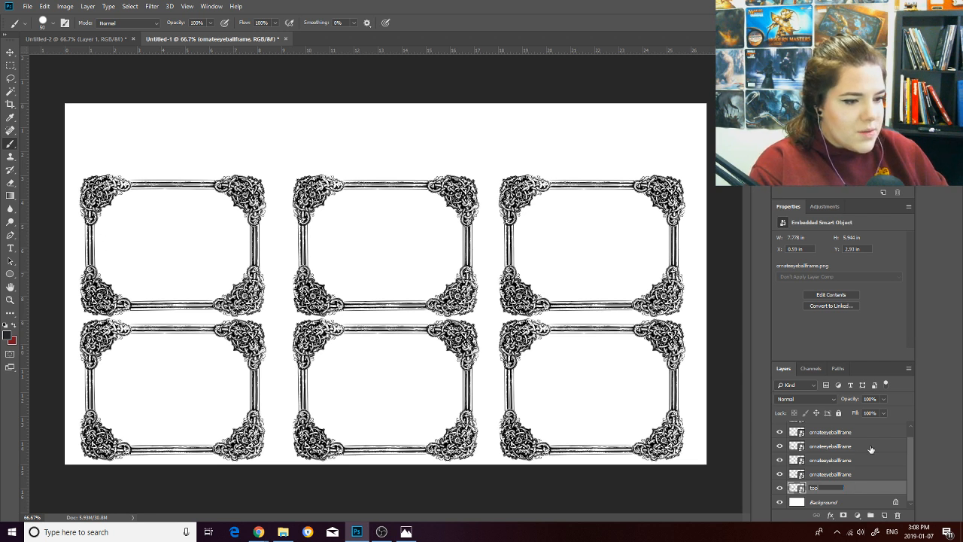
pyautogui.write(' left')
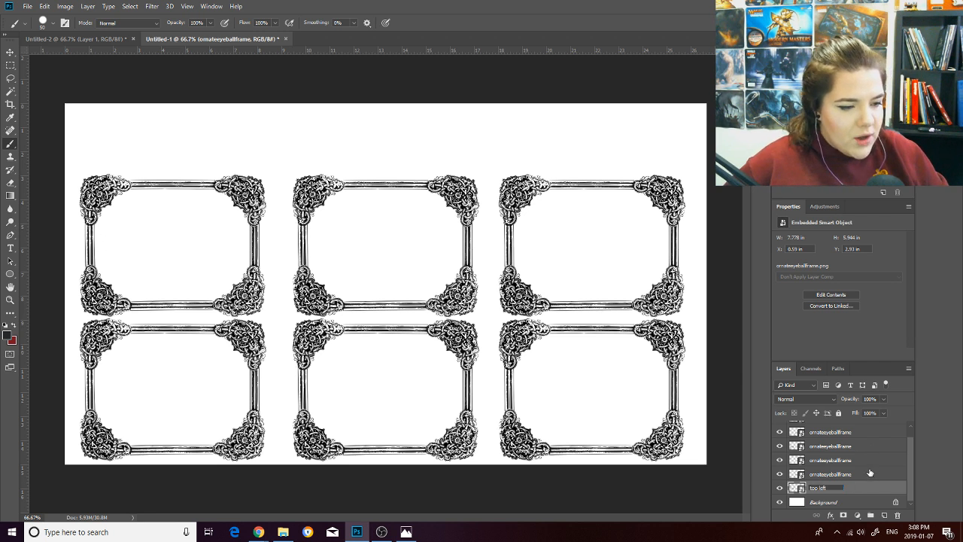
# Identify the layer directly above "top left" on the canvas and rename it "top center".
pyautogui.click(865, 473)
pyautogui.rightClick(842, 474)
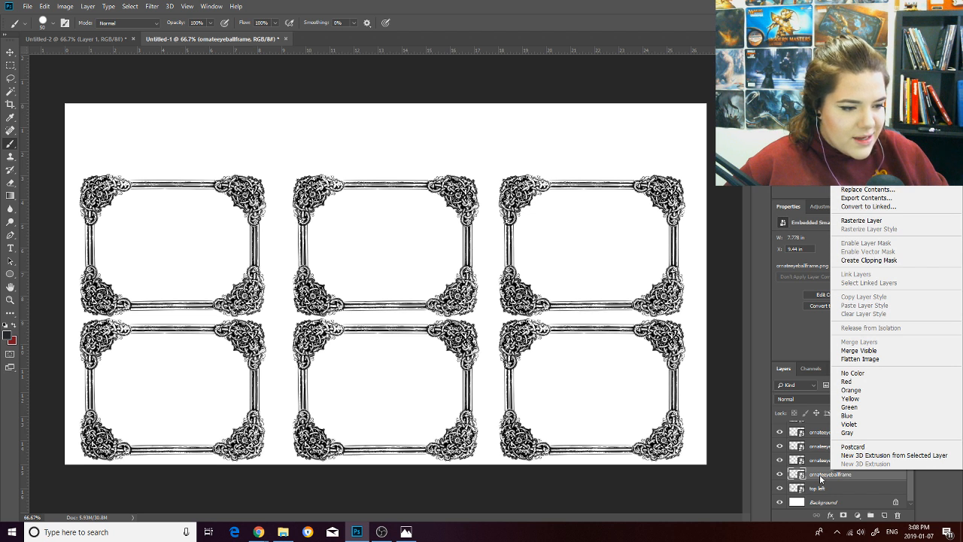
pyautogui.click(819, 474)
pyautogui.doubleClick(831, 474)
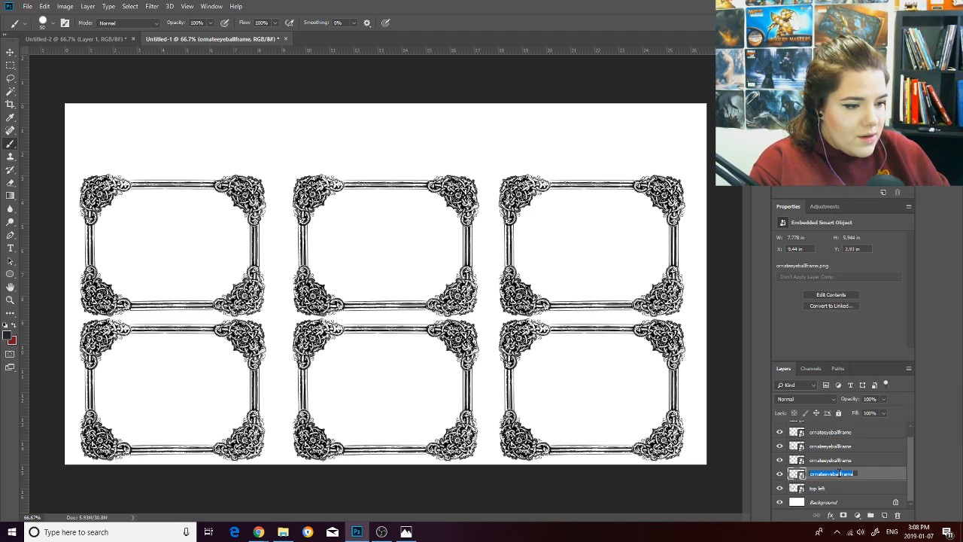
pyautogui.press('Return')
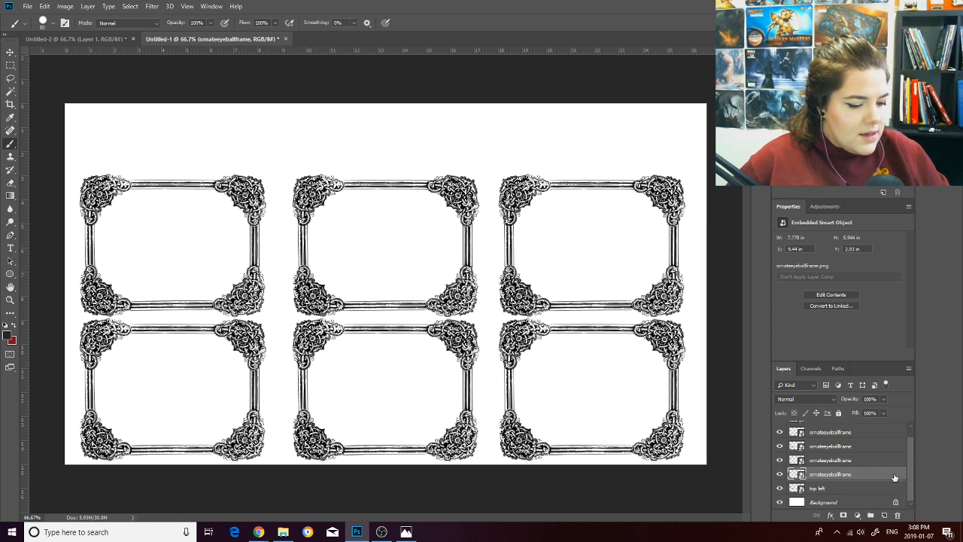
pyautogui.hotkey('ctrl', 't')
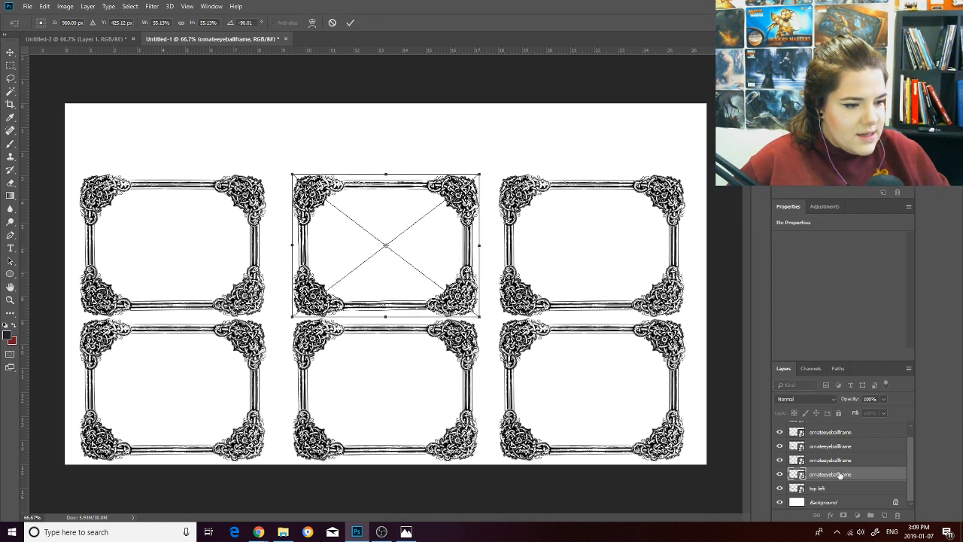
pyautogui.press('Return')
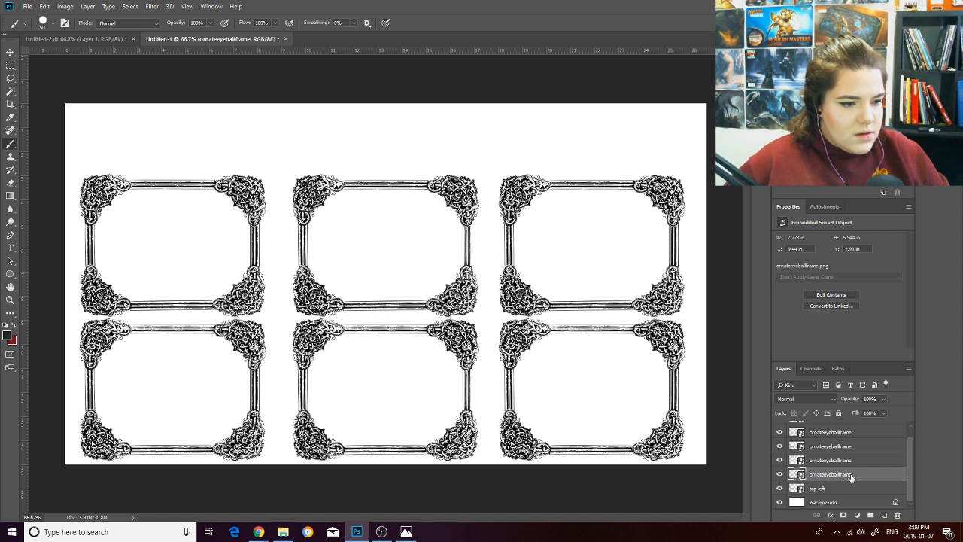
pyautogui.doubleClick(851, 474)
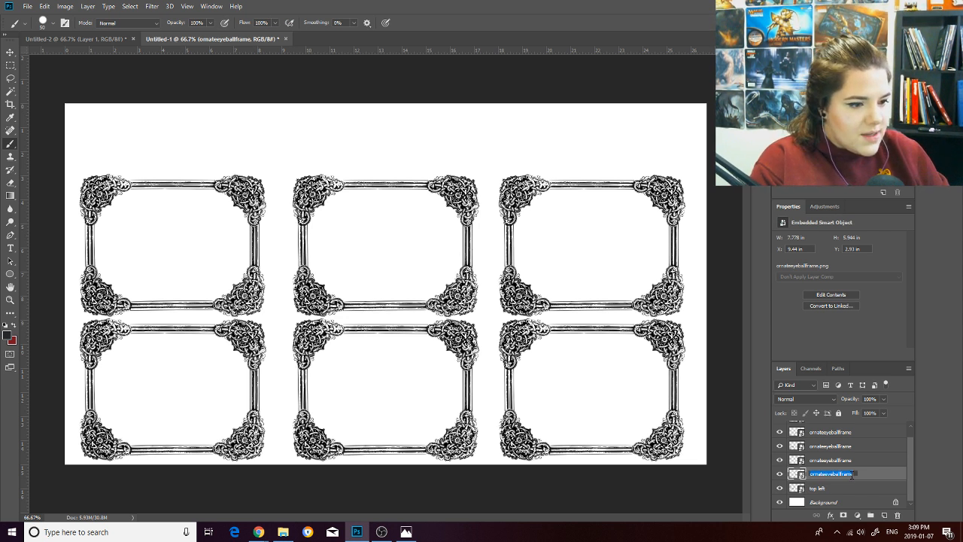
pyautogui.write('top ce')
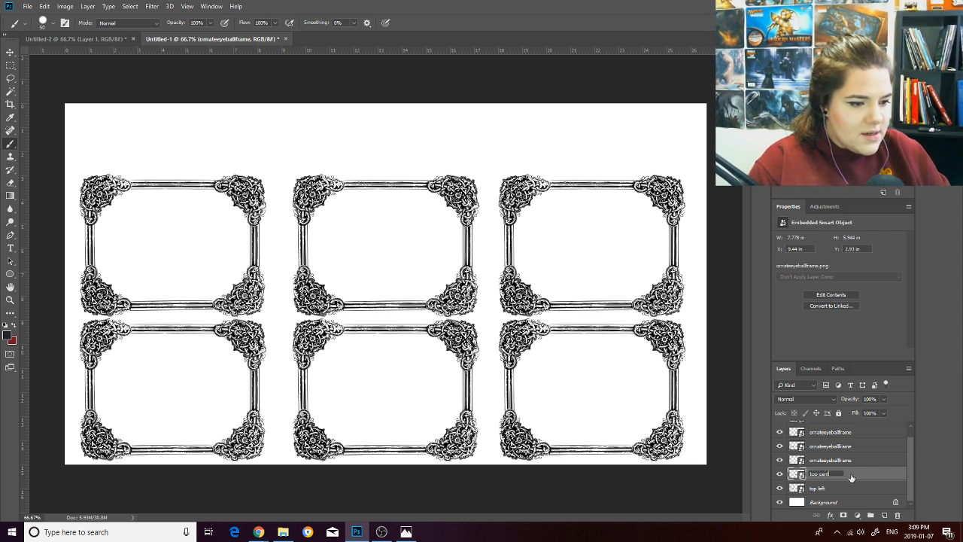
pyautogui.write('nter')
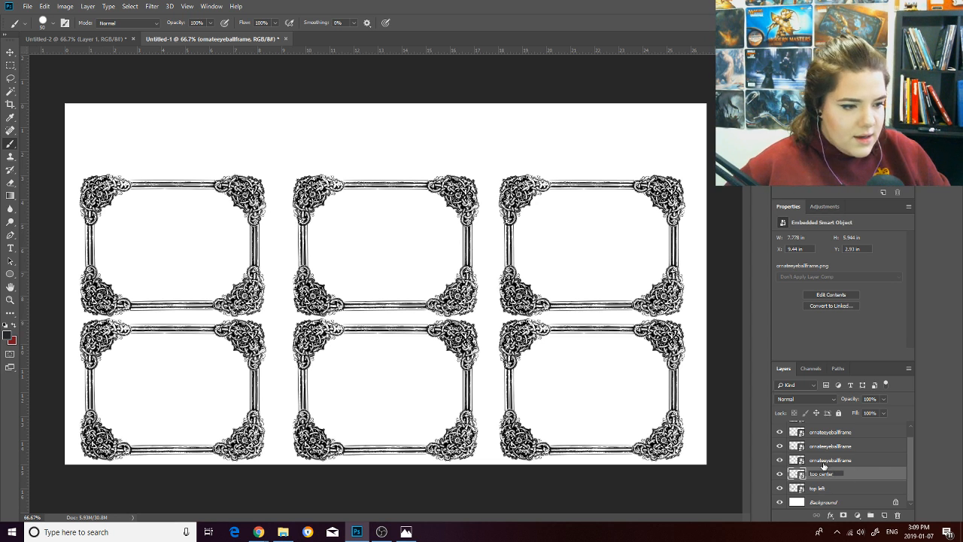
# Identify the frame layer directly above "top center" on the canvas and rename it "top right".
pyautogui.click(824, 460)
pyautogui.hotkey('ctrl', 't')
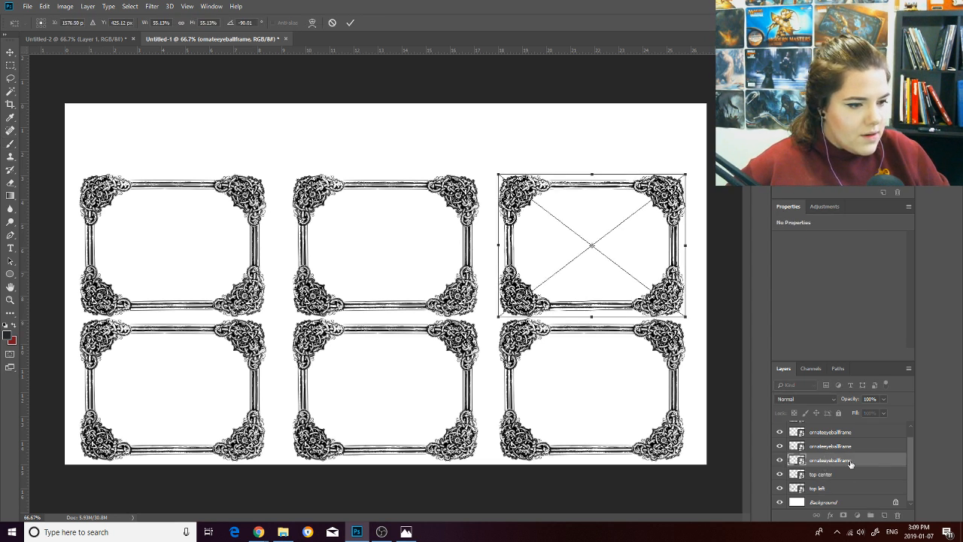
pyautogui.press('Return')
pyautogui.doubleClick(843, 461)
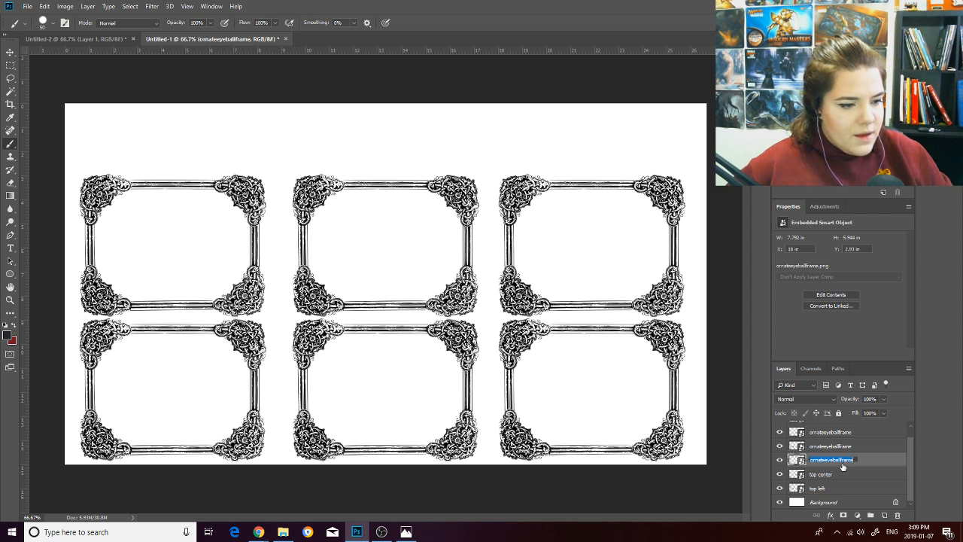
pyautogui.write('top rig')
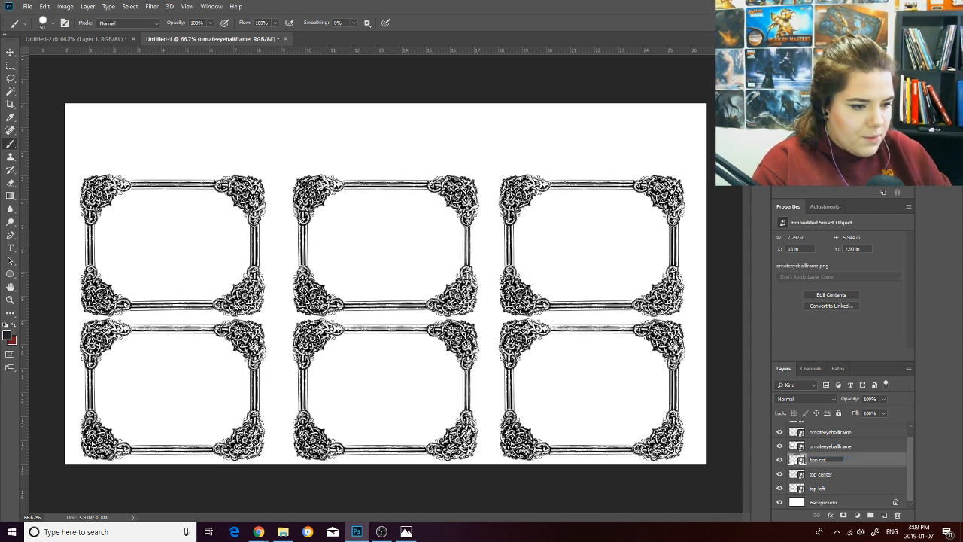
pyautogui.write('ht')
pyautogui.press('Return')
# Rename the frame layer directly above "top right" to "bottom left".
pyautogui.doubleClick(832, 446)
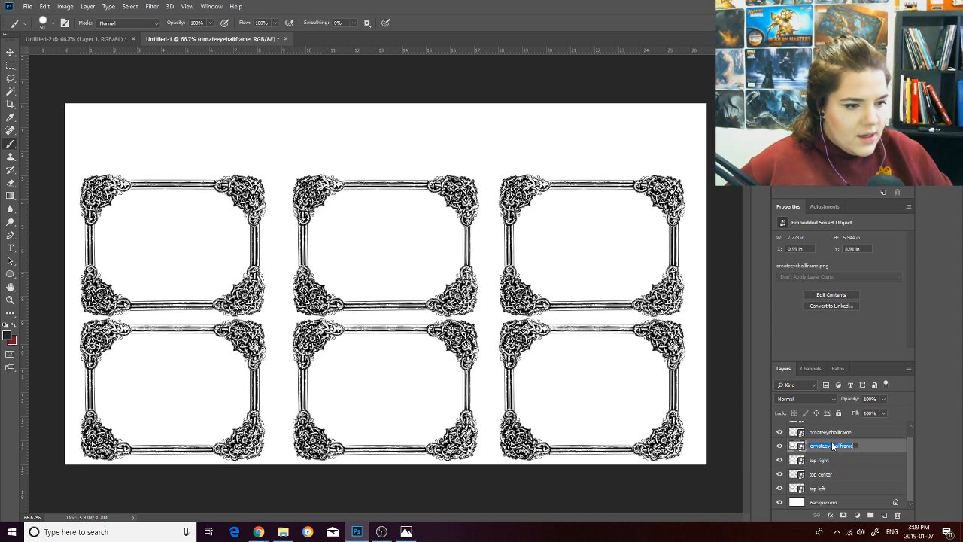
pyautogui.write('bottom ')
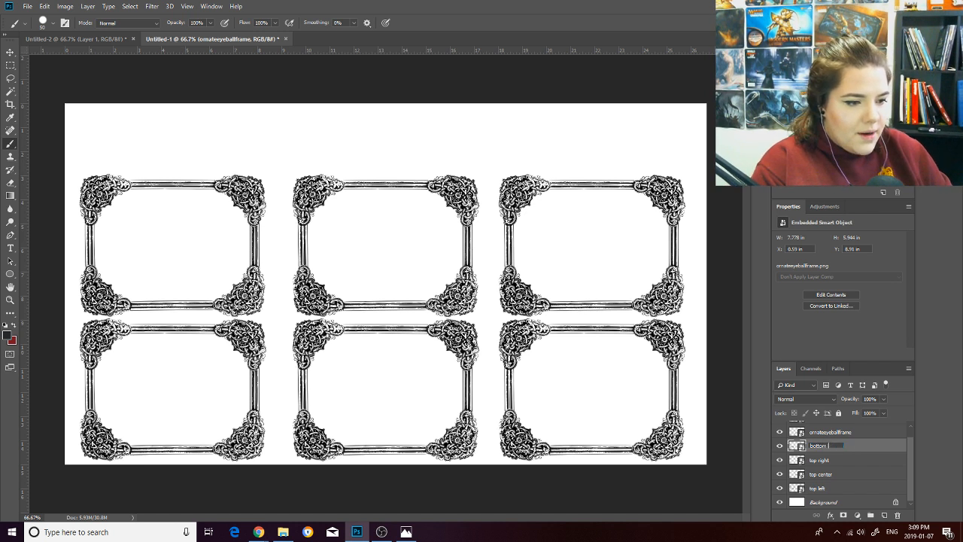
pyautogui.write('left')
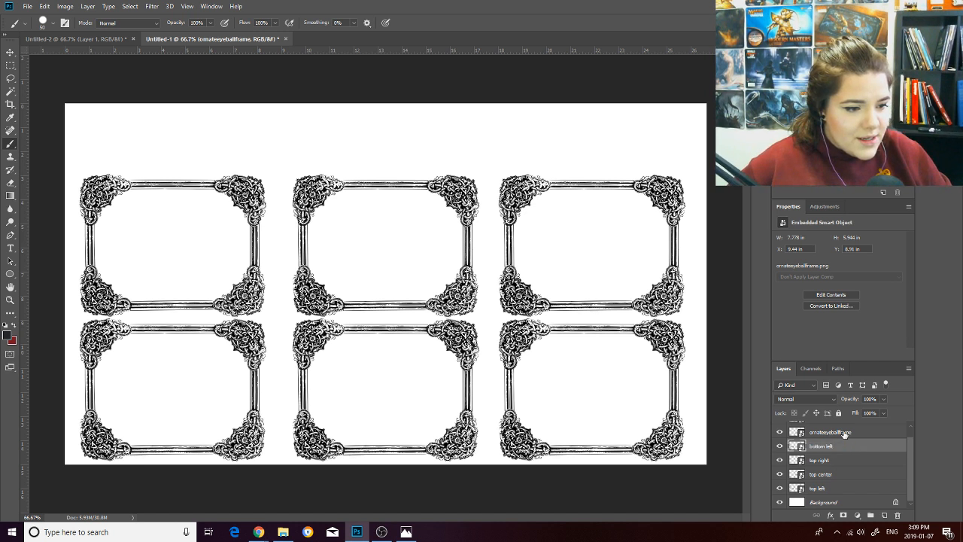
# Identify the frame layer directly above "bottom left" on the canvas and rename it "bottom middle".
pyautogui.click(841, 432)
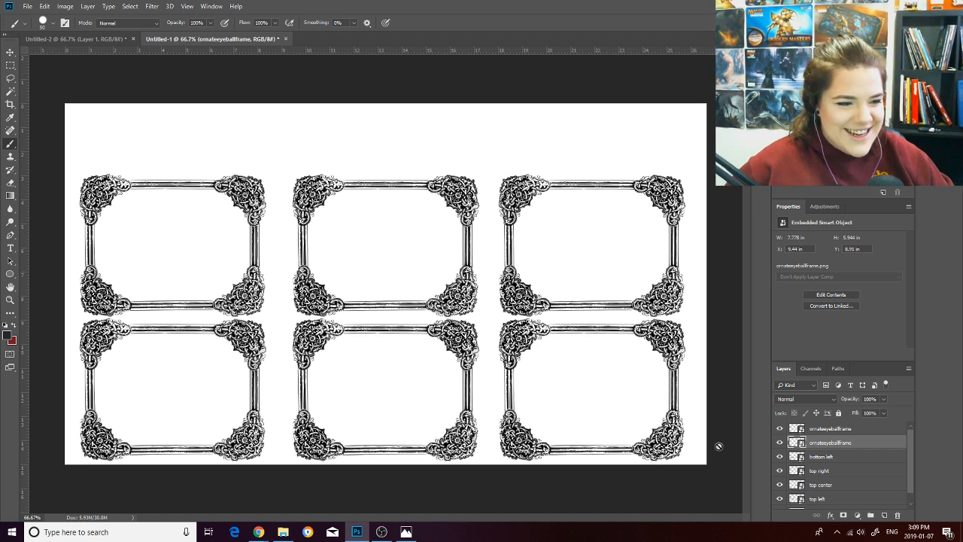
pyautogui.doubleClick(843, 445)
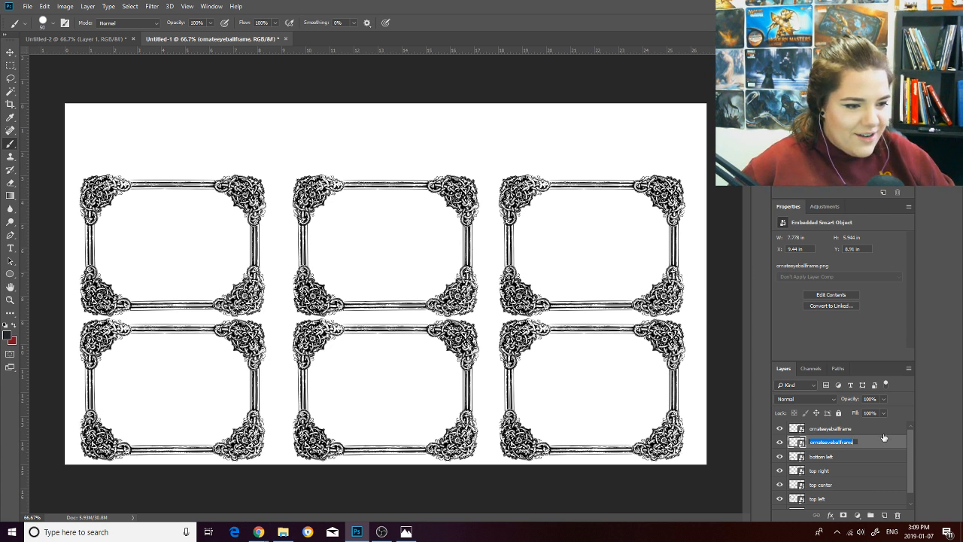
pyautogui.press('Return')
pyautogui.hotkey('ctrl', 't')
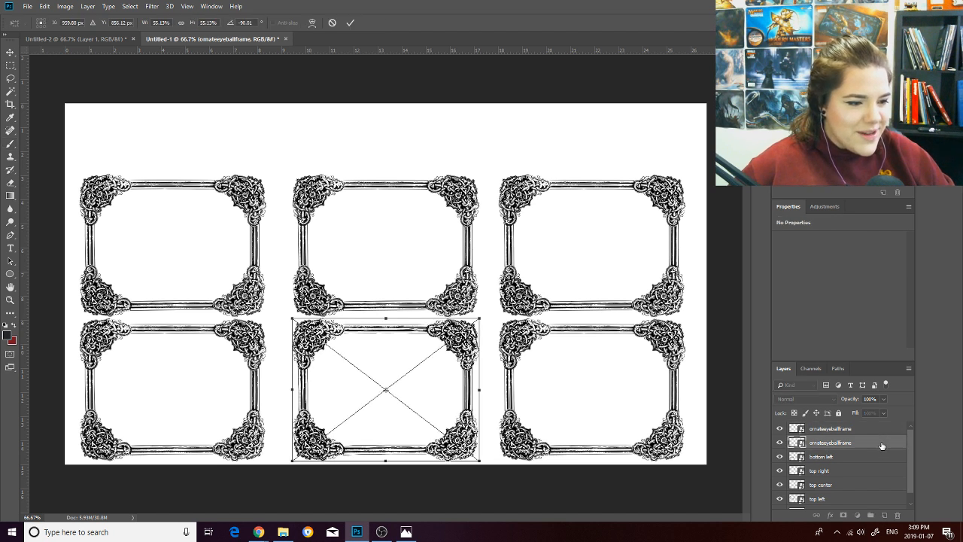
pyautogui.press('Return')
pyautogui.doubleClick(835, 443)
pyautogui.write('bot')
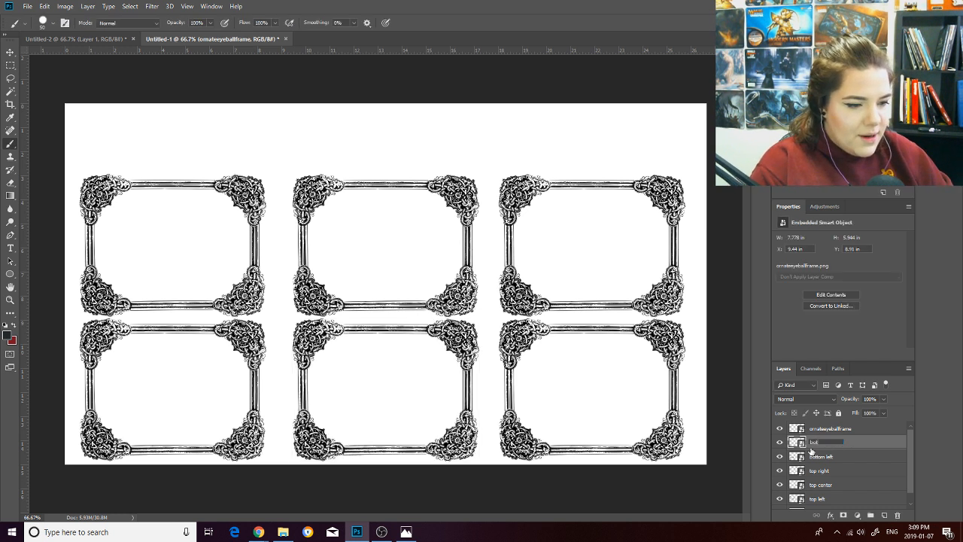
pyautogui.write('tom middle')
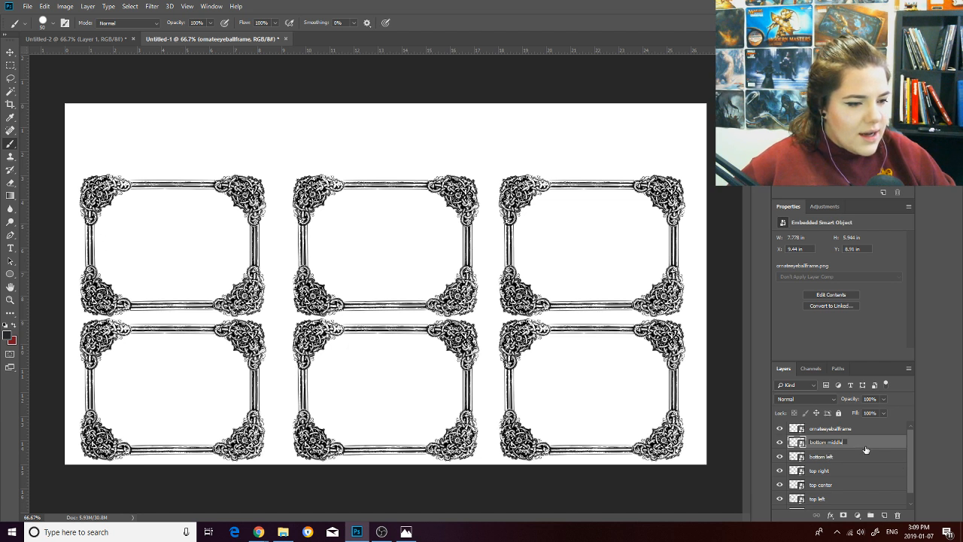
pyautogui.press('Return')
# Rename the topmost frame layer "bottom right" and check which frame it holds on the canvas.
pyautogui.click(836, 428)
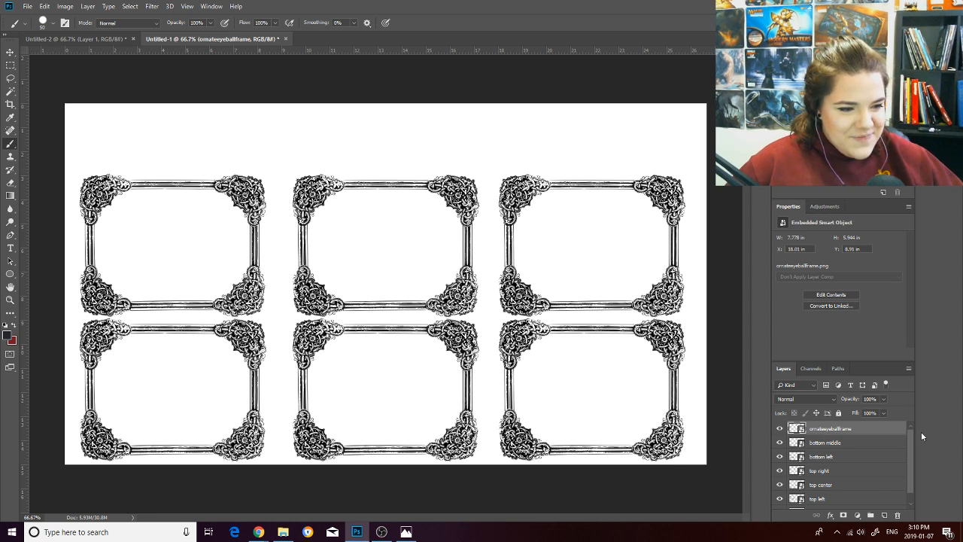
pyautogui.doubleClick(826, 428)
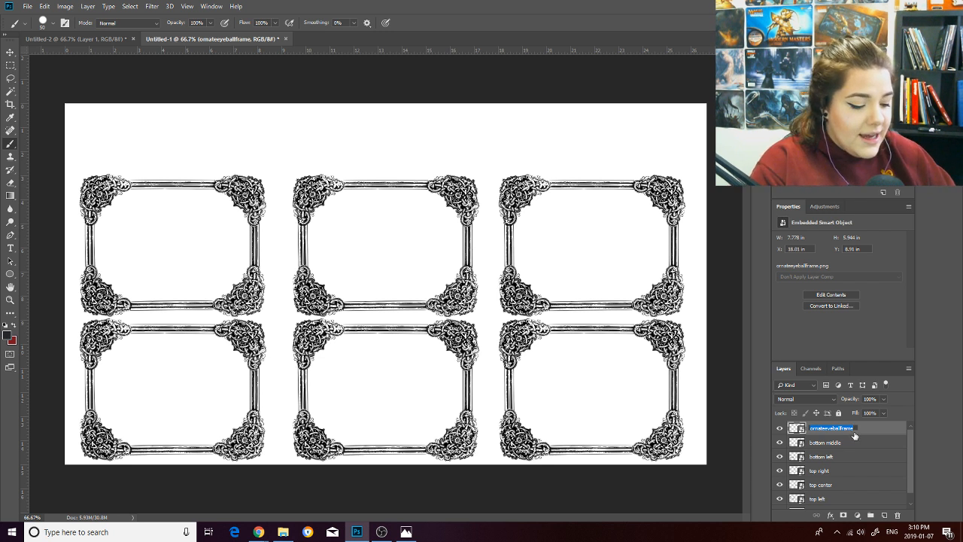
pyautogui.write('bottom')
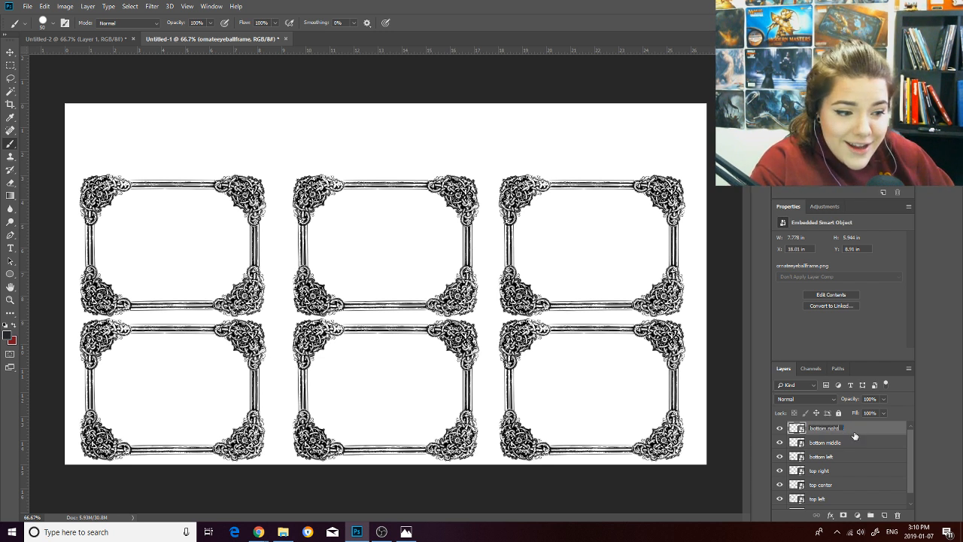
pyautogui.write(' right')
pyautogui.press('Return')
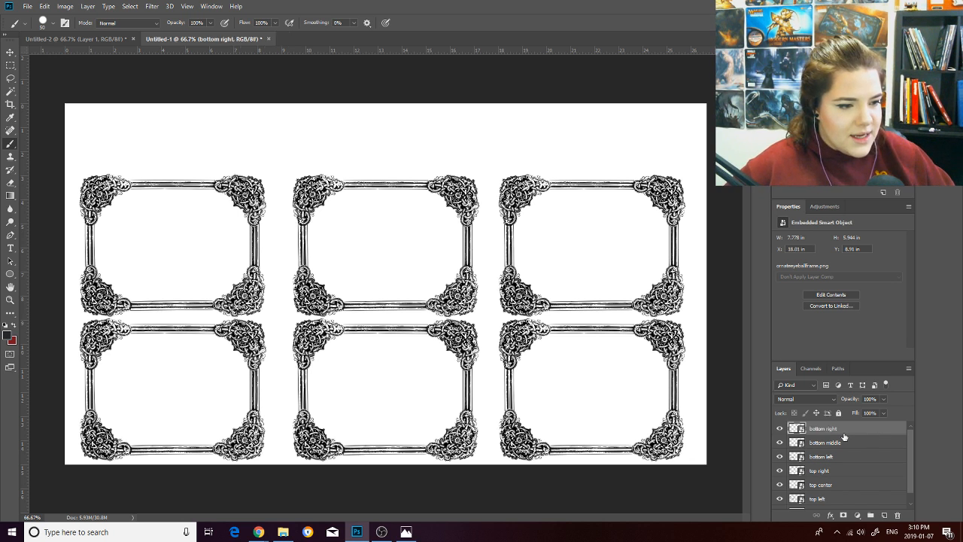
pyautogui.hotkey('ctrl', 't')
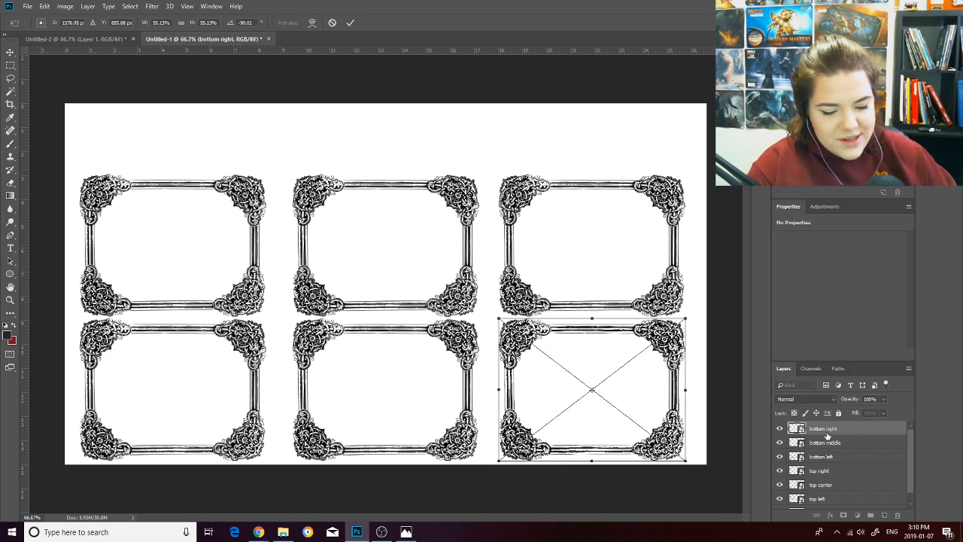
pyautogui.press('Escape')
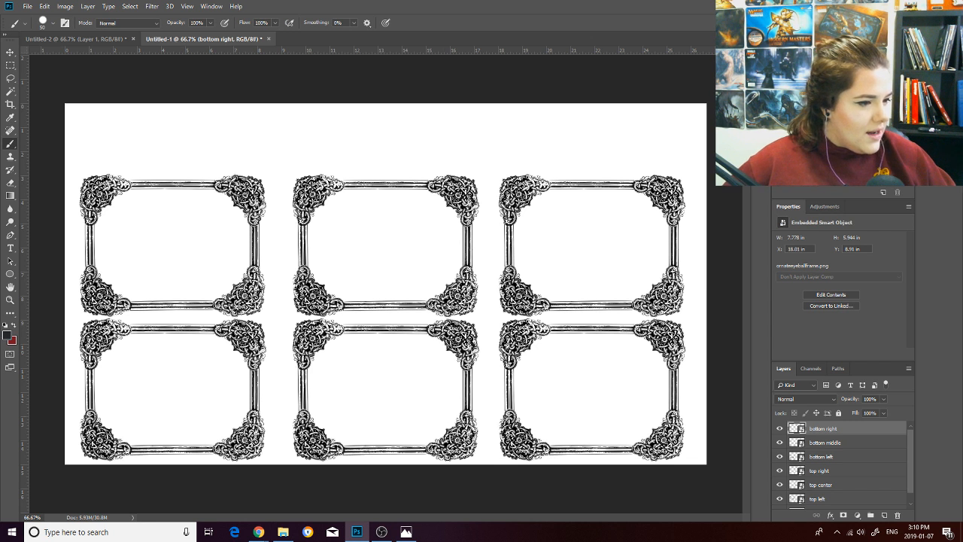
# Fine-position the "top center" frame on the canvas's vertical centre line, level with the frames on either side.
pyautogui.scroll(-1, 848, 465)
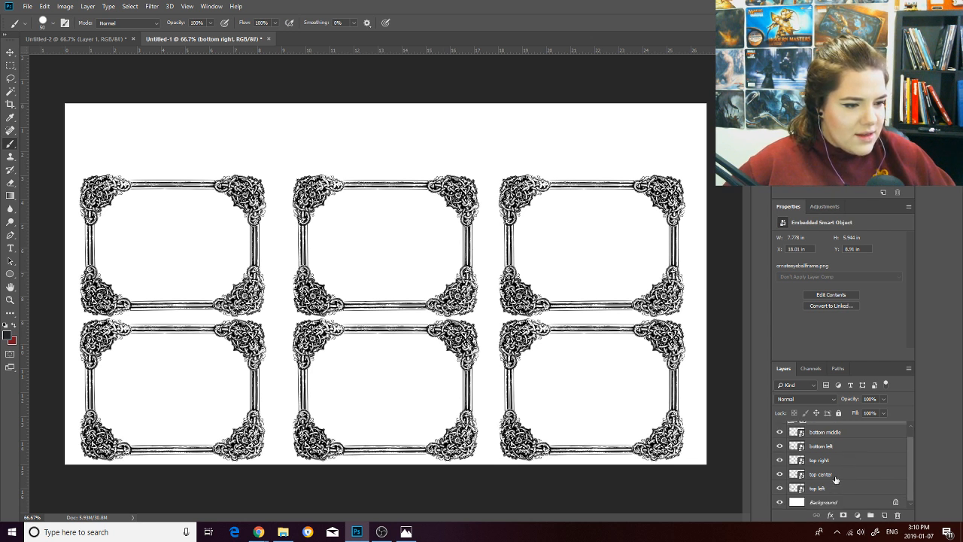
pyautogui.click(835, 475)
pyautogui.hotkey('ctrl', 't')
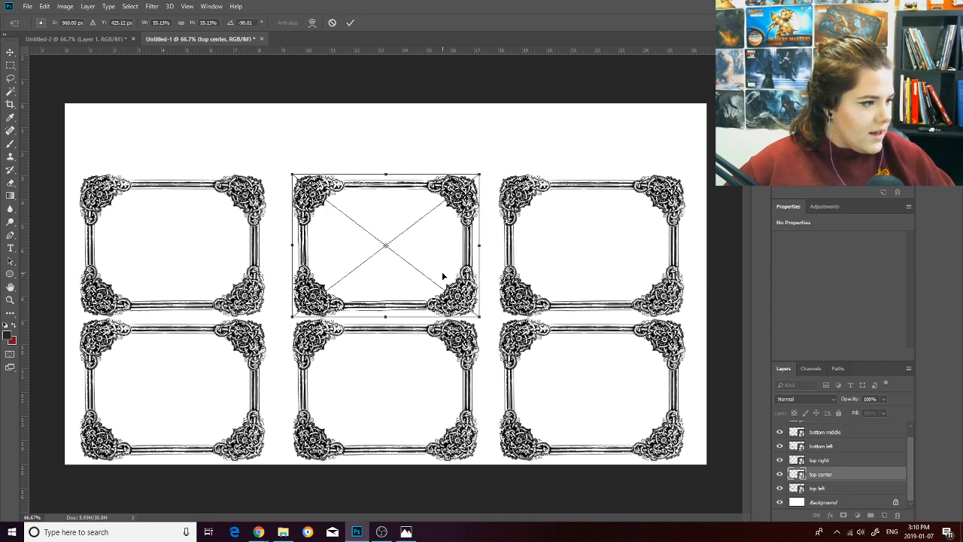
pyautogui.moveTo(443, 275); pyautogui.dragTo(443, 271)
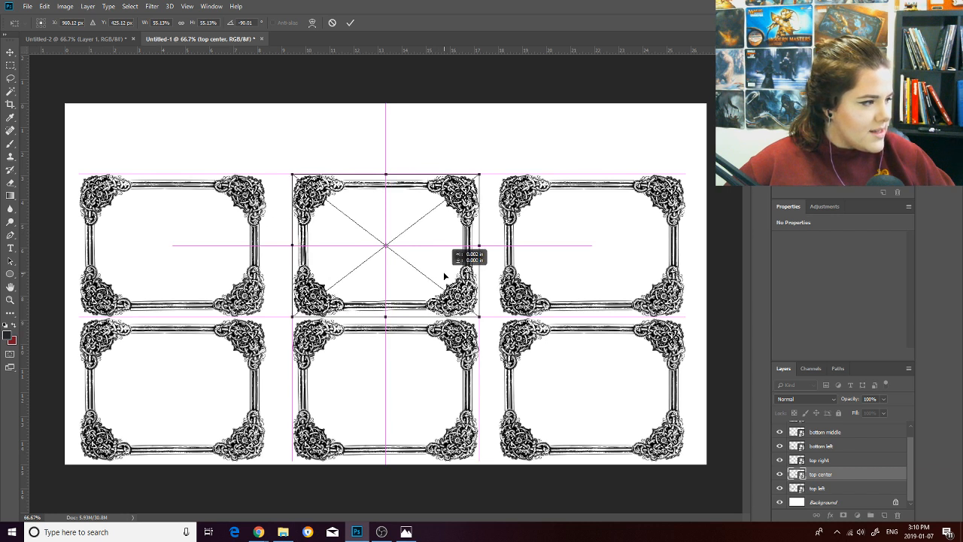
pyautogui.moveTo(443, 271); pyautogui.dragTo(443, 271)
pyautogui.press('Return')
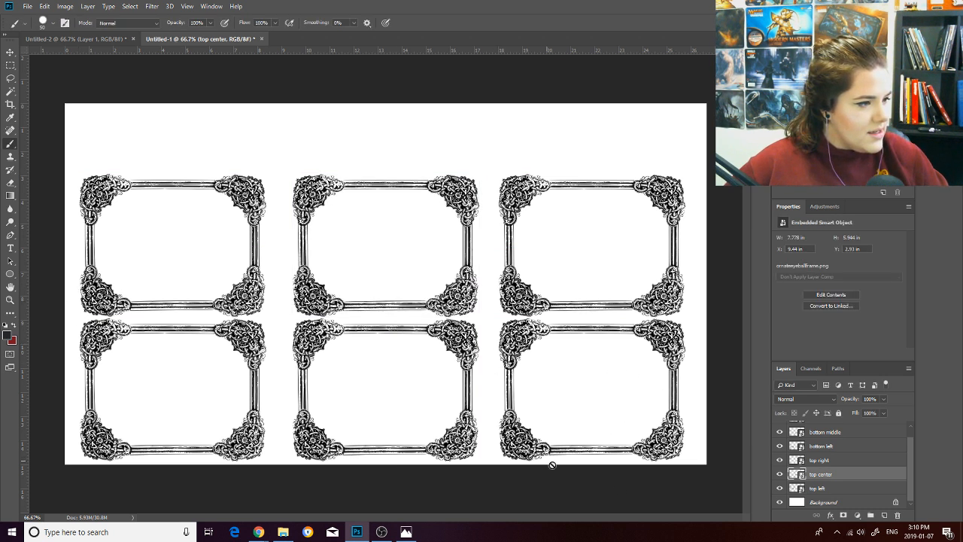
pyautogui.scroll(1, 882, 479)
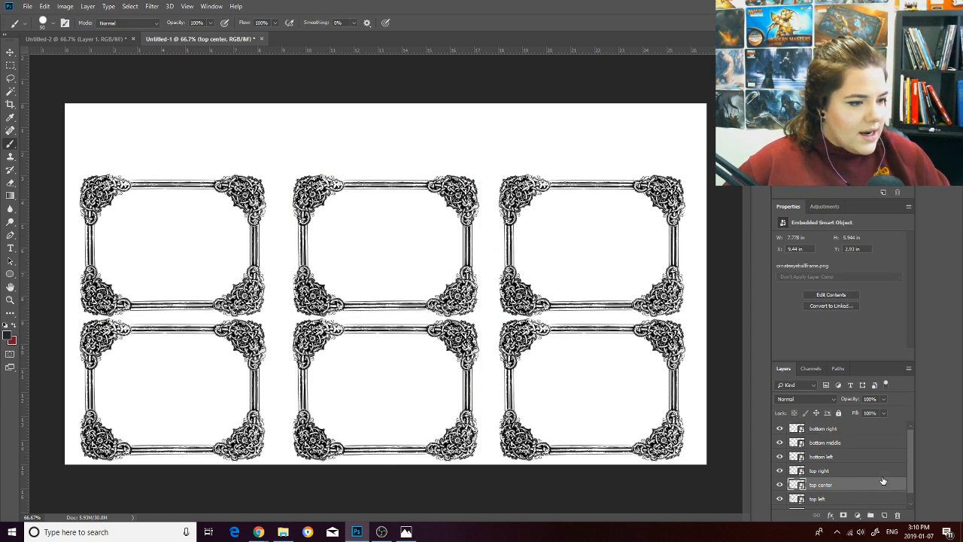
# Shift the "bottom right" frame about 15 px to the right along its row.
pyautogui.click(820, 472)
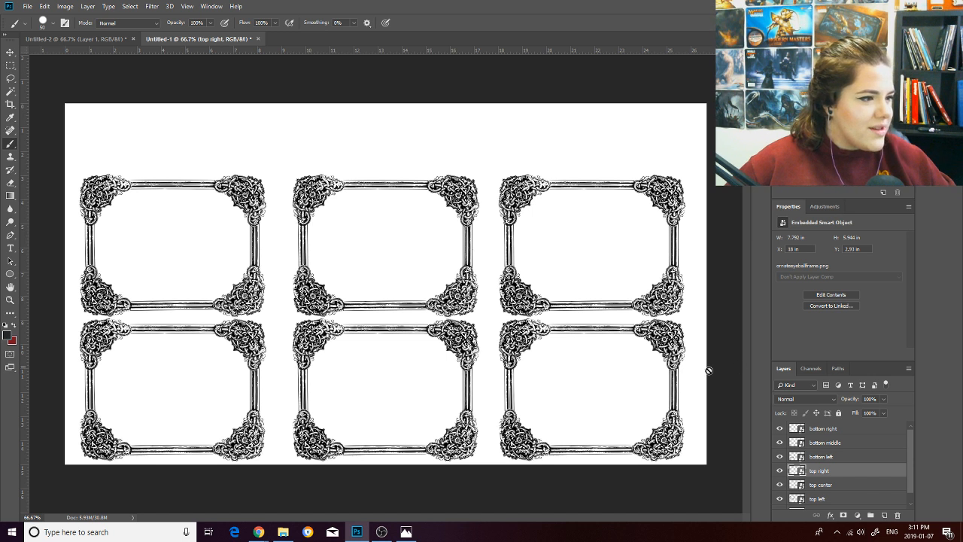
pyautogui.click(834, 434)
pyautogui.hotkey('ctrl', 't')
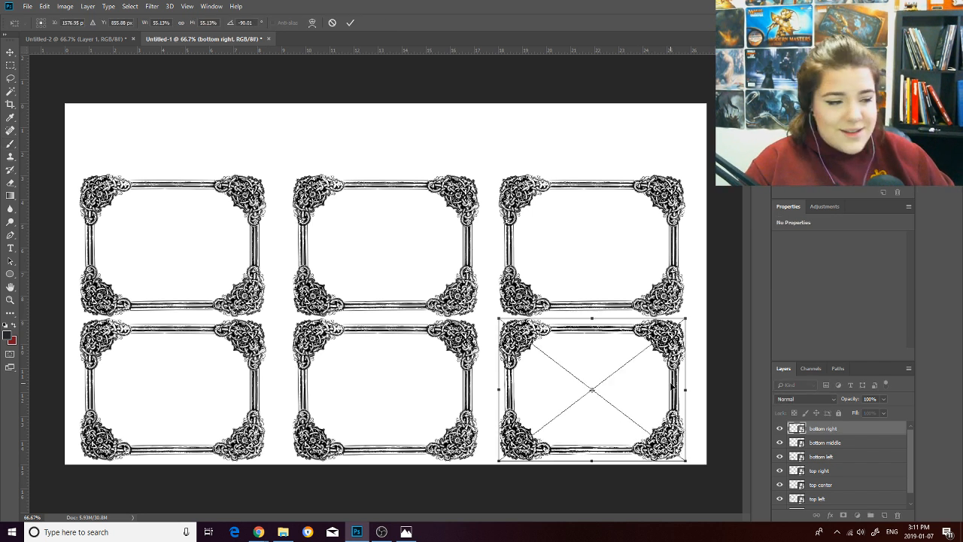
pyautogui.press('Right')
pyautogui.press('Right')
pyautogui.press('Right')
pyautogui.press('Right')
pyautogui.press('Right')
pyautogui.press('Right')
pyautogui.press('Right')
pyautogui.press('Right')
pyautogui.press('Right')
pyautogui.press('Right')
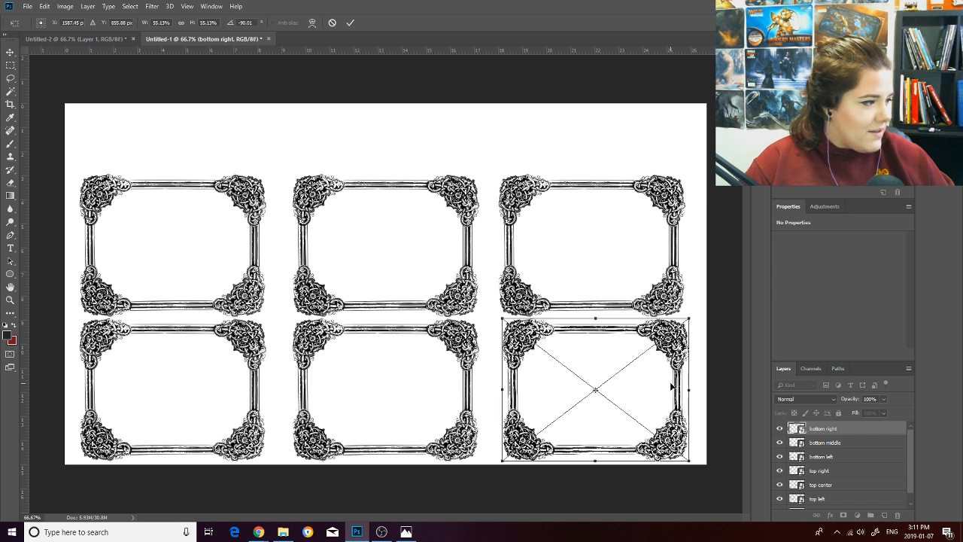
pyautogui.press('Right')
pyautogui.press('Right')
pyautogui.press('Right')
pyautogui.press('Right')
pyautogui.press('Right')
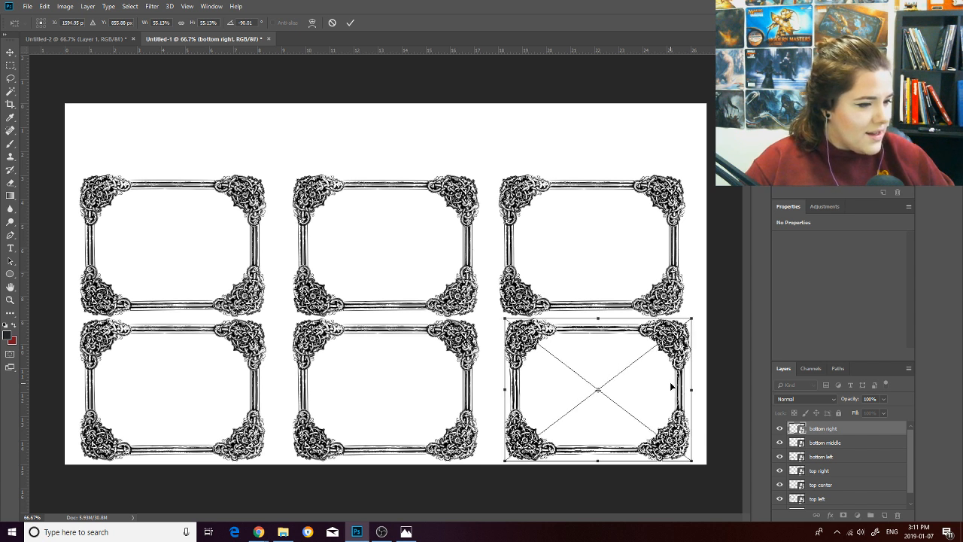
pyautogui.press('Return')
pyautogui.press('b')
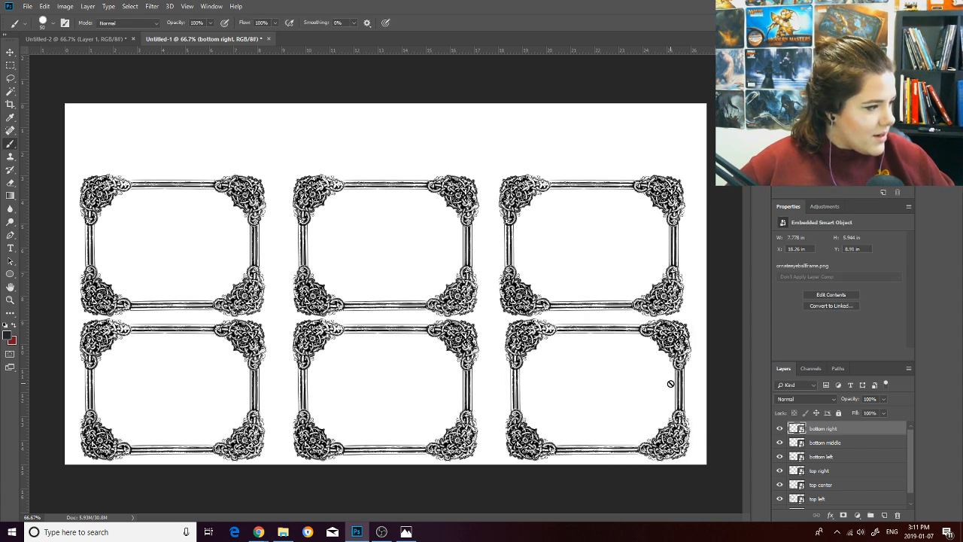
pyautogui.hotkey('ctrl', 't')
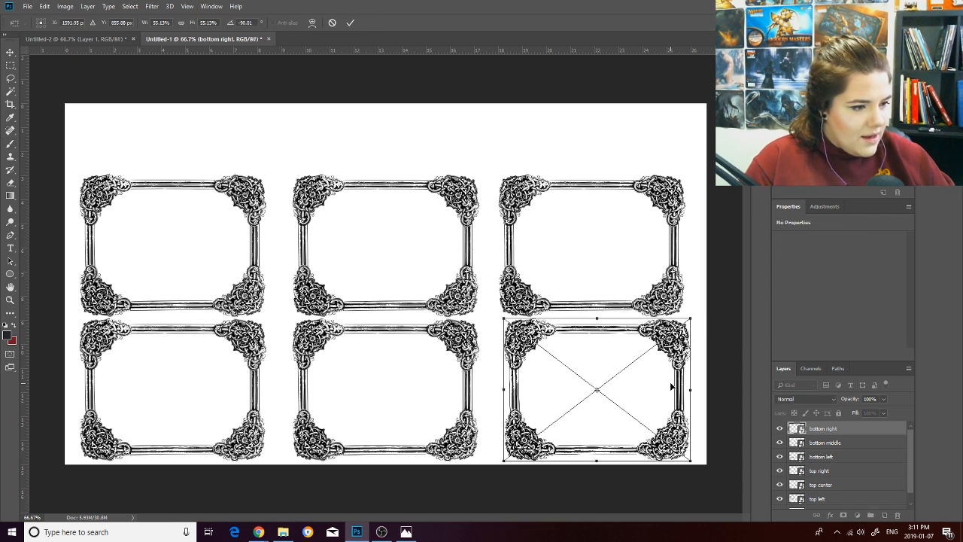
pyautogui.press('Return')
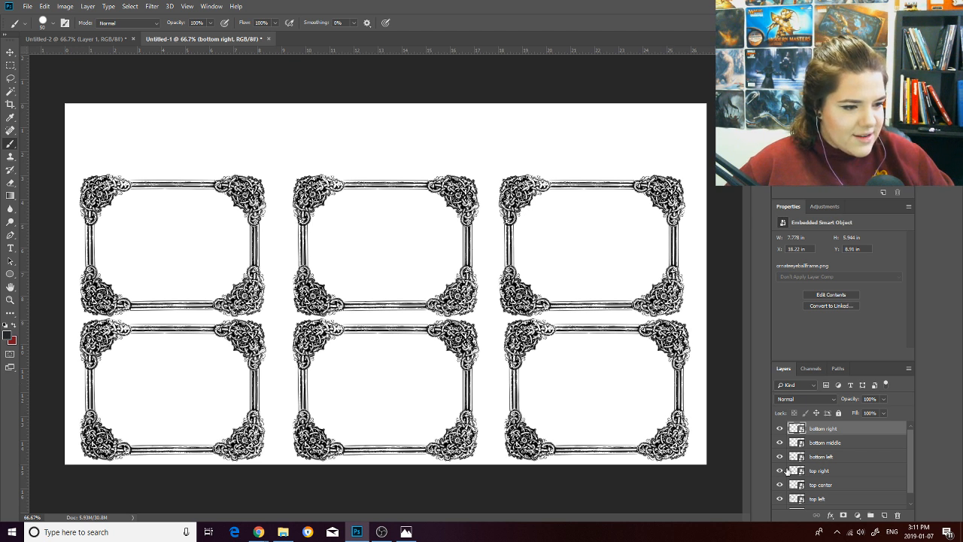
# Move the "top right" frame to the right so it aligns vertically with the "bottom right" frame and stays level with its row.
pyautogui.scroll(-1, 852, 459)
pyautogui.click(853, 460)
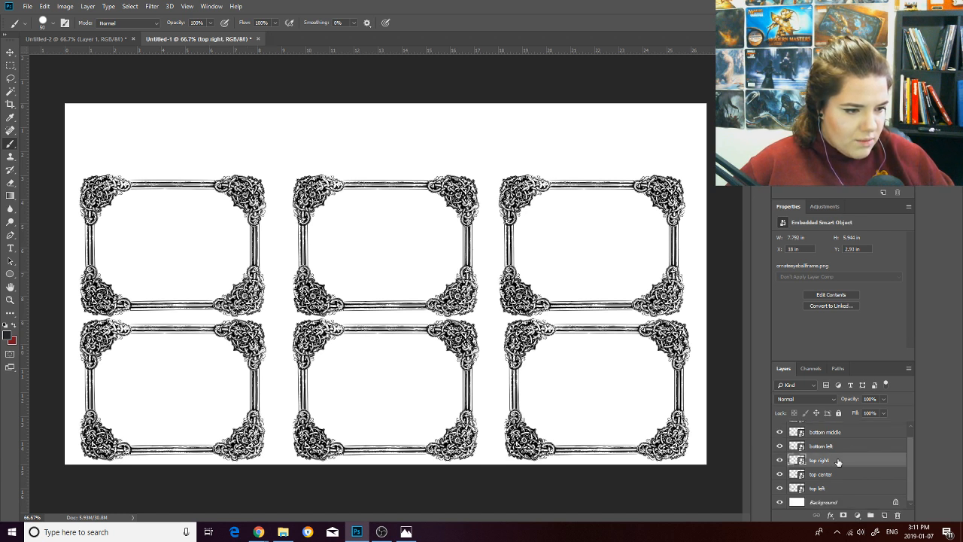
pyautogui.hotkey('ctrl', 't')
pyautogui.press('Right')
pyautogui.press('Right')
pyautogui.press('Right')
pyautogui.press('Right')
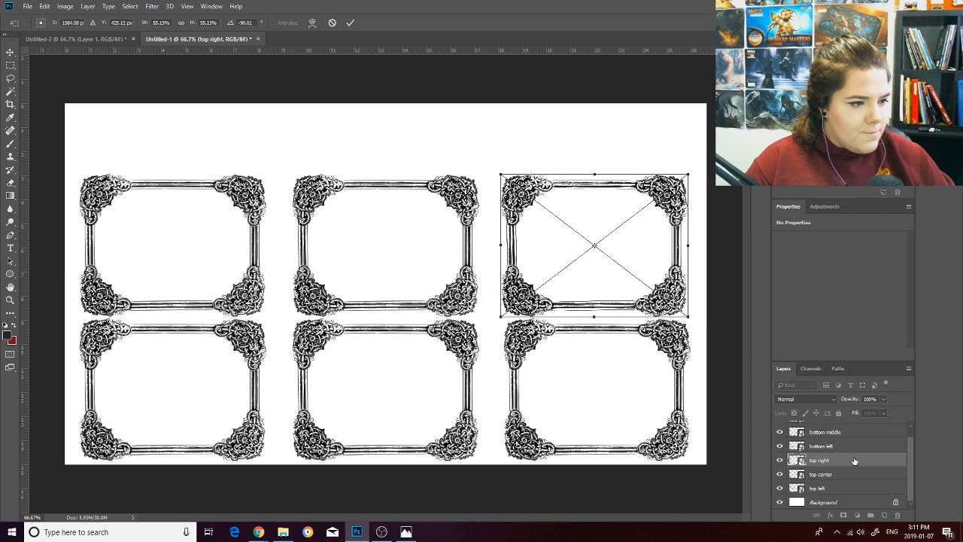
pyautogui.press('Right')
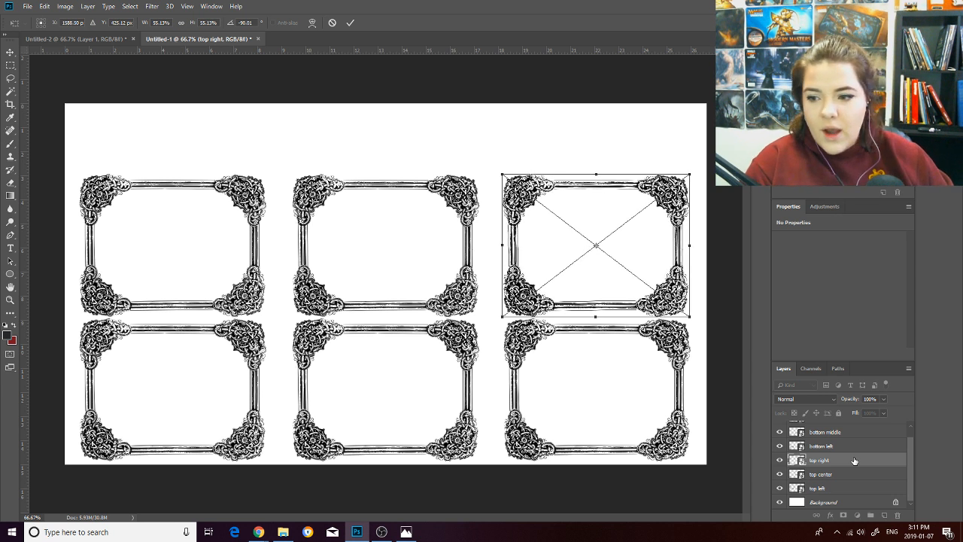
pyautogui.press('Return')
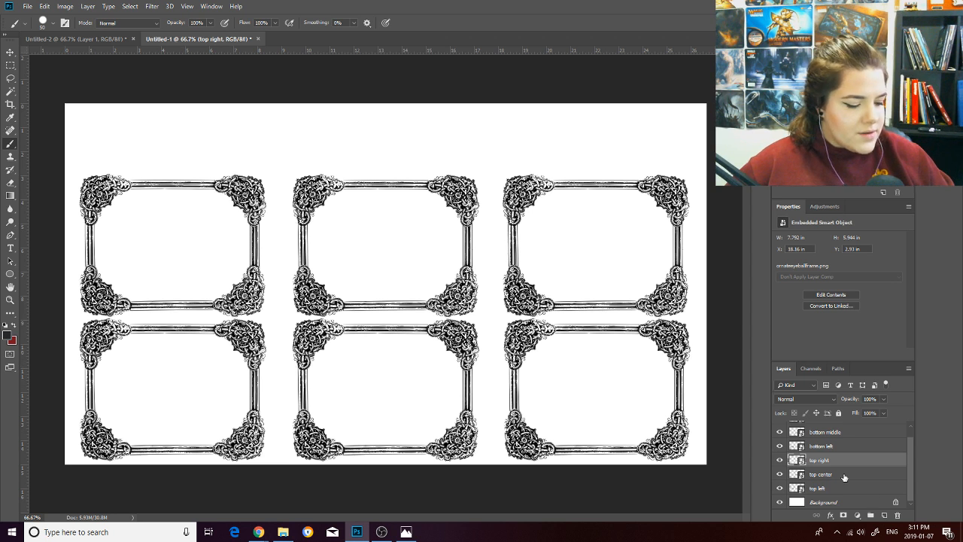
pyautogui.hotkey('ctrl', 't')
pyautogui.moveTo(576, 268); pyautogui.dragTo(581, 266)
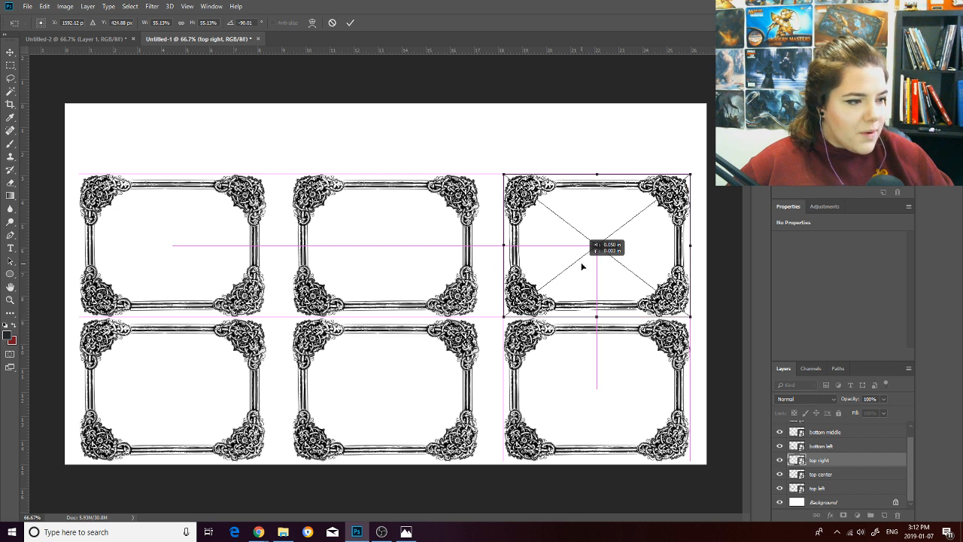
pyautogui.press('Return')
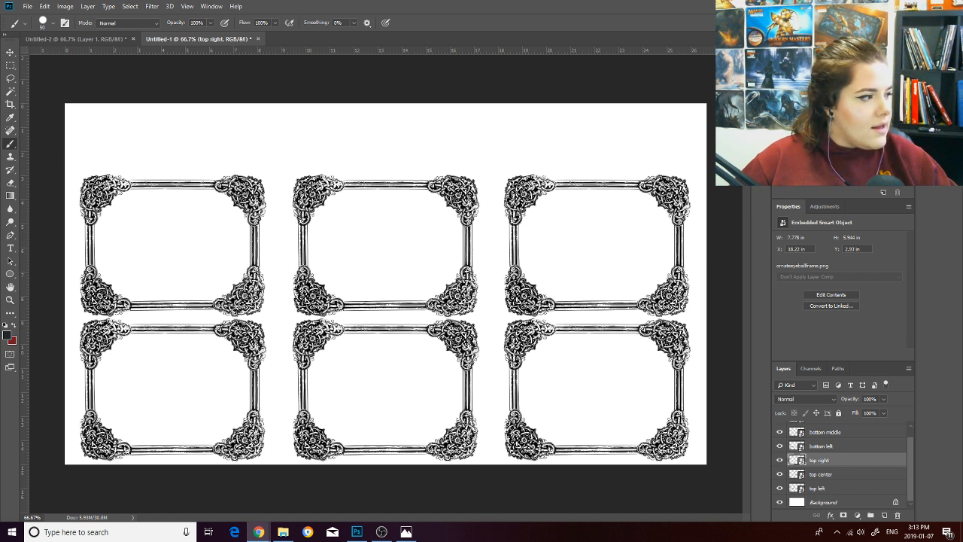
# Place the CurseofStrahd-artwork image at the centre of the canvas as a layer directly above "top right".
pyautogui.click(8, 332)
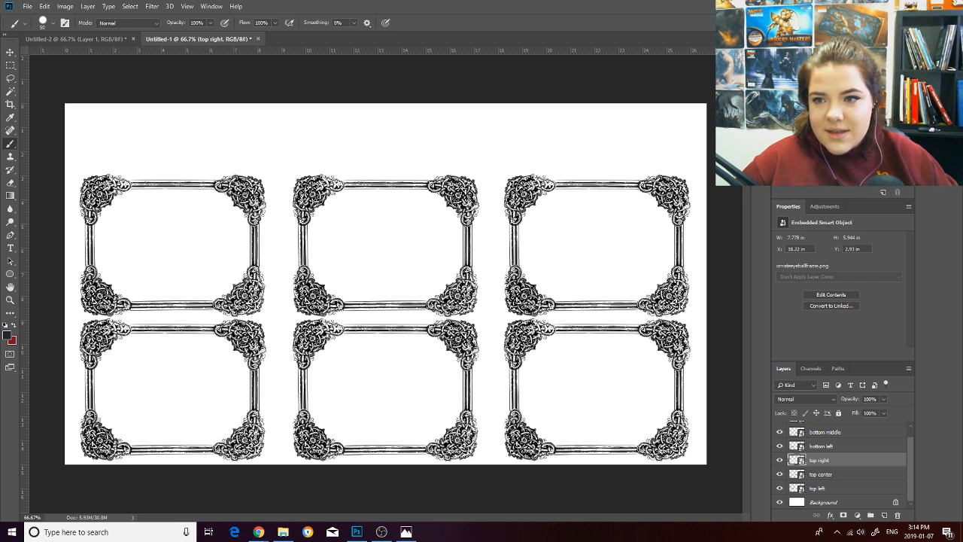
pyautogui.moveTo(491, 154); pyautogui.dragTo(487, 144)
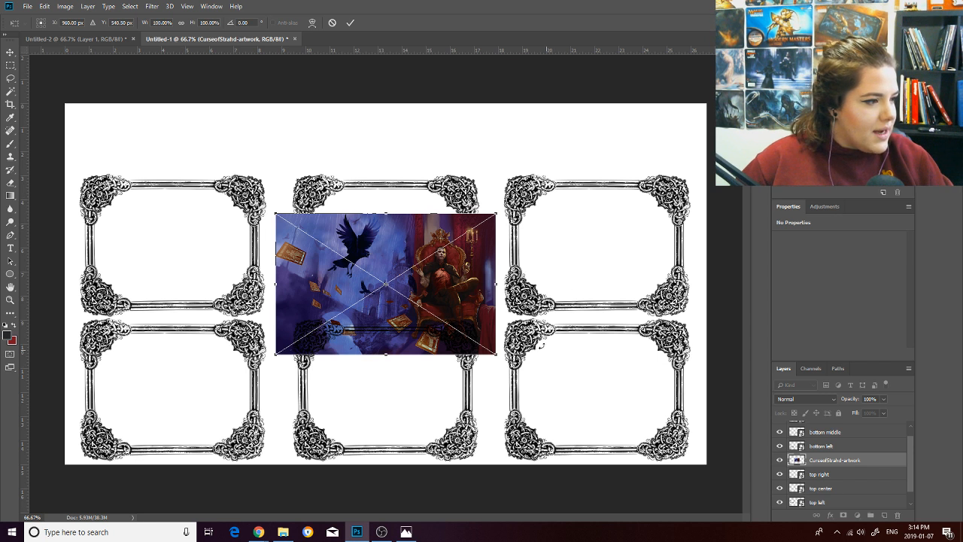
pyautogui.press('Return')
pyautogui.press('b')
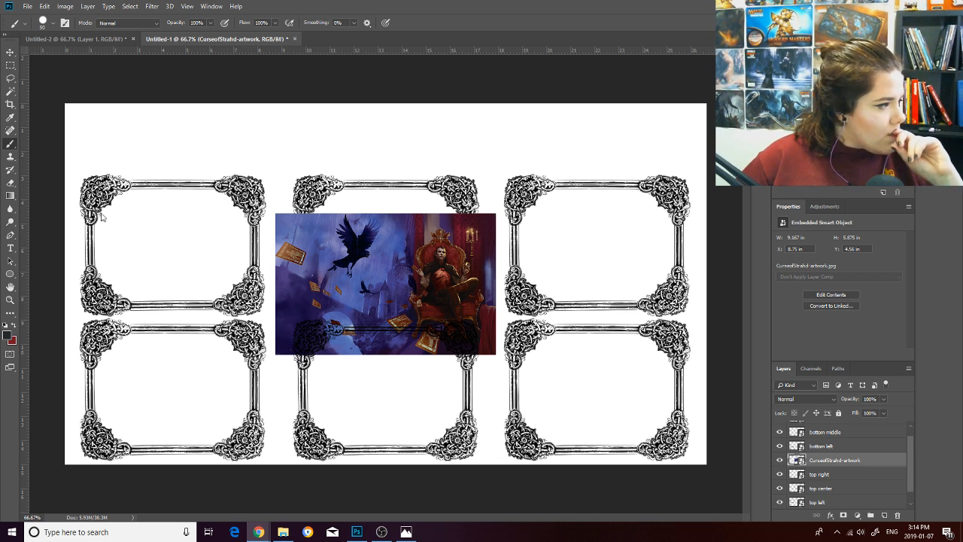
pyautogui.click(9, 93)
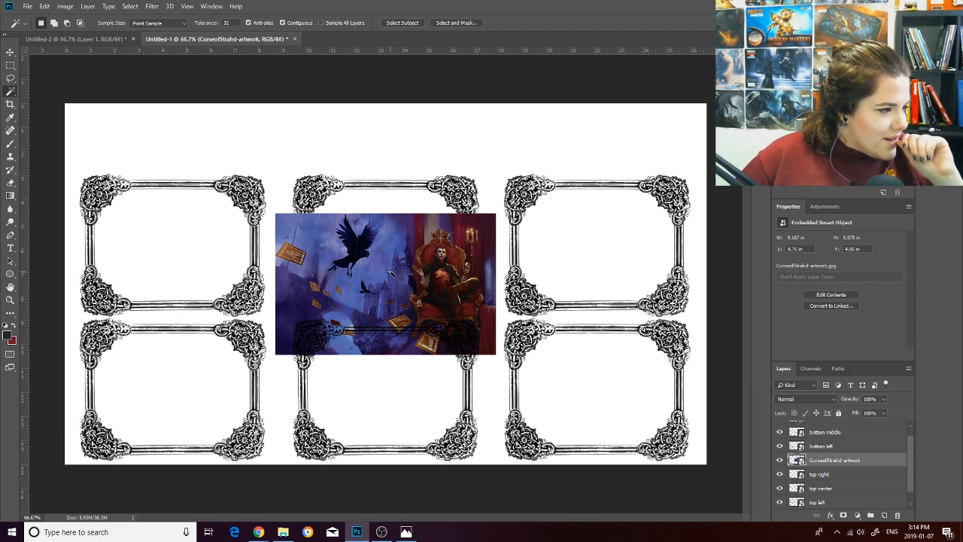
pyautogui.click(391, 234)
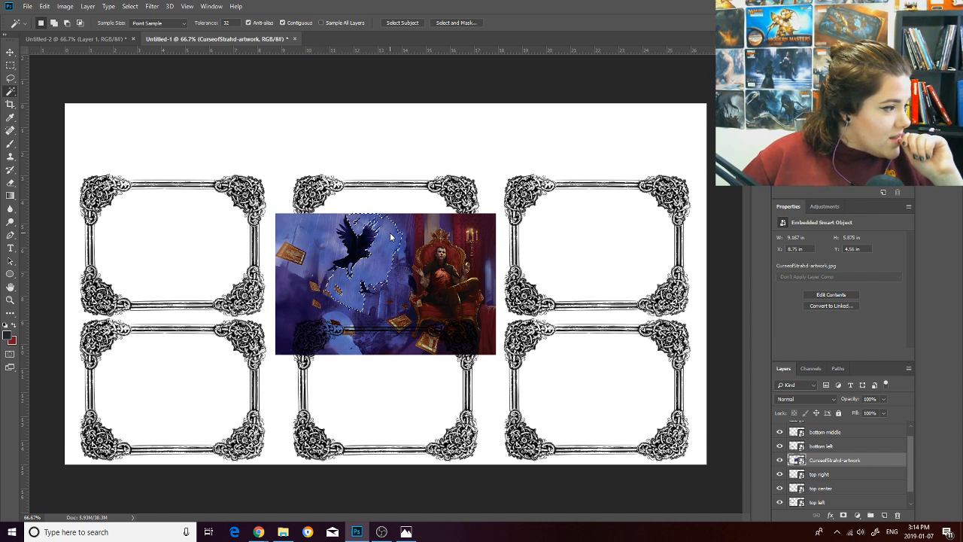
pyautogui.click(10, 117)
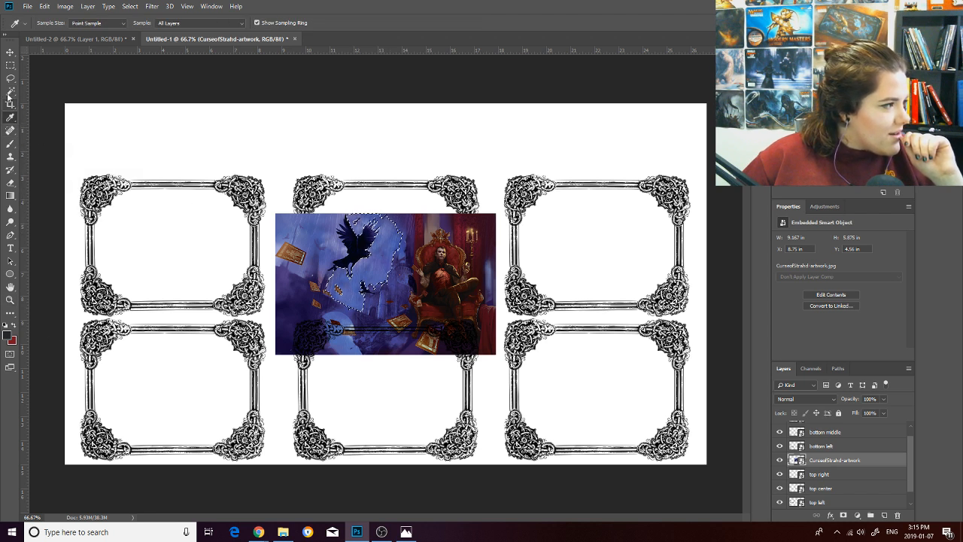
pyautogui.click(492, 203)
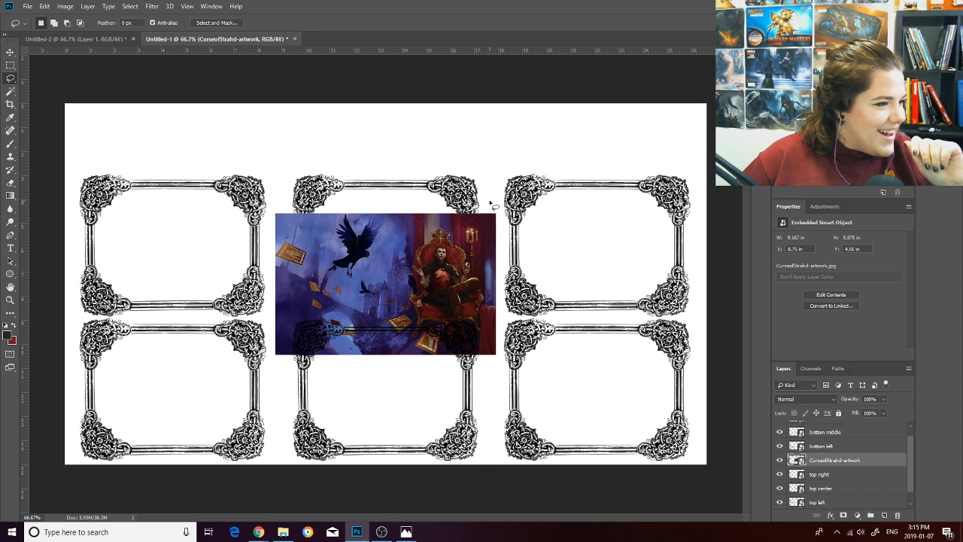
# Sample the light violet-blue beside the raven in the artwork and make it the background colour.
pyautogui.click(9, 118)
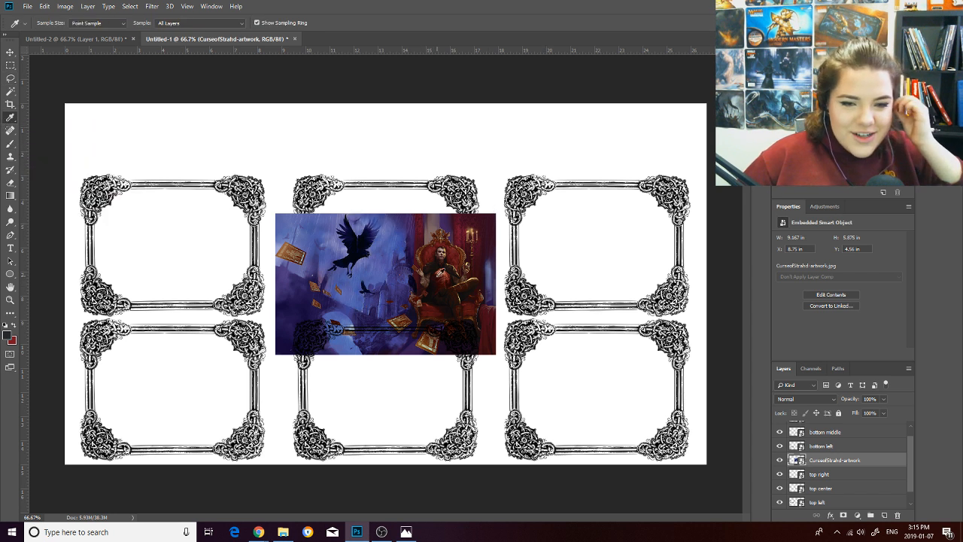
pyautogui.click(389, 230)
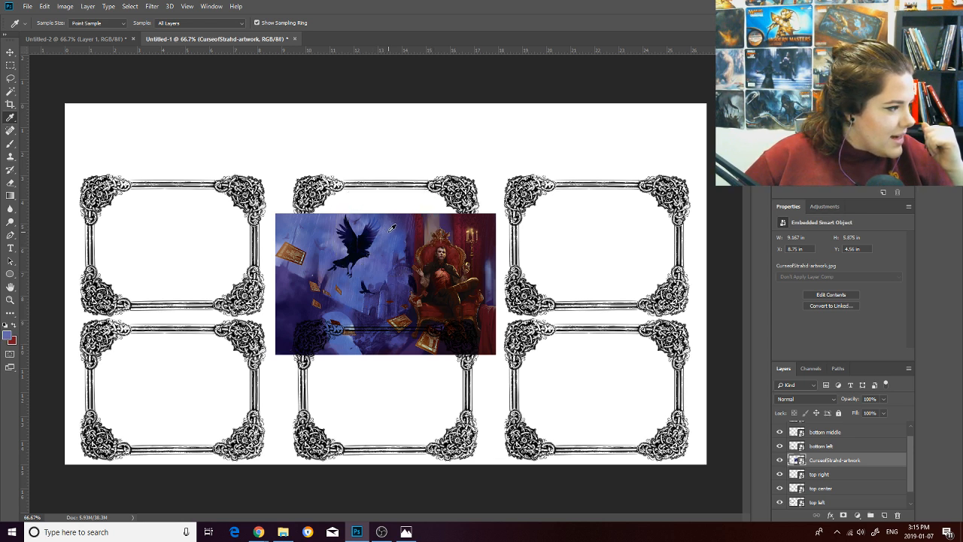
pyautogui.click(391, 227)
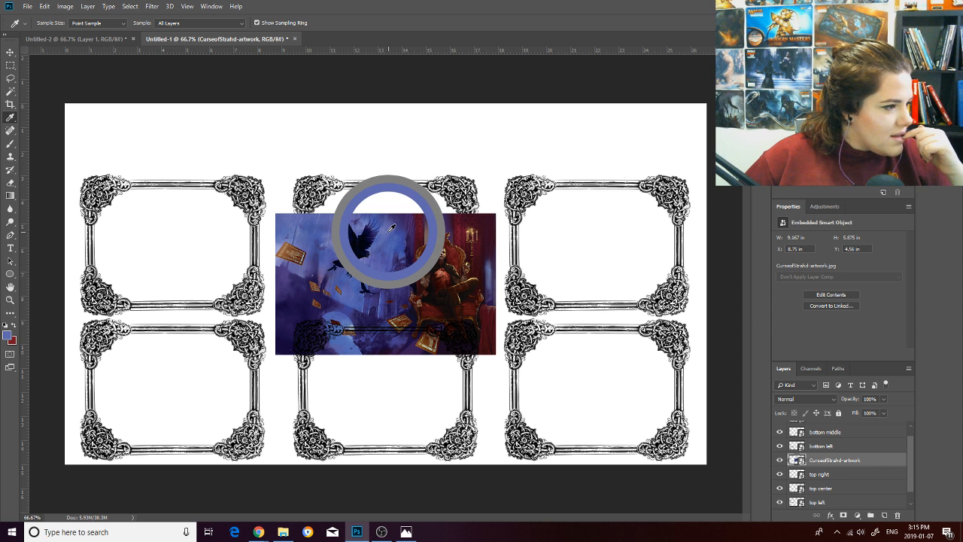
pyautogui.moveTo(392, 227); pyautogui.dragTo(389, 228)
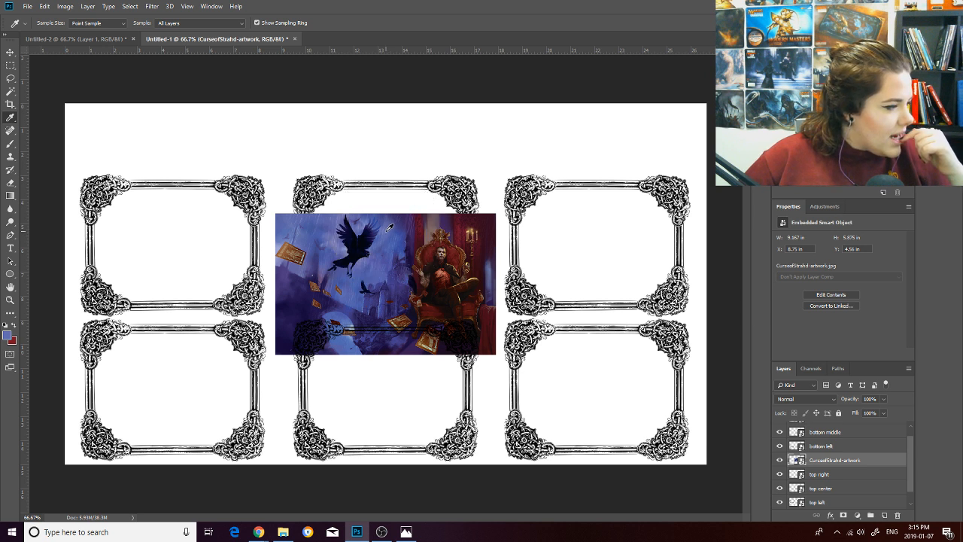
pyautogui.click(14, 329)
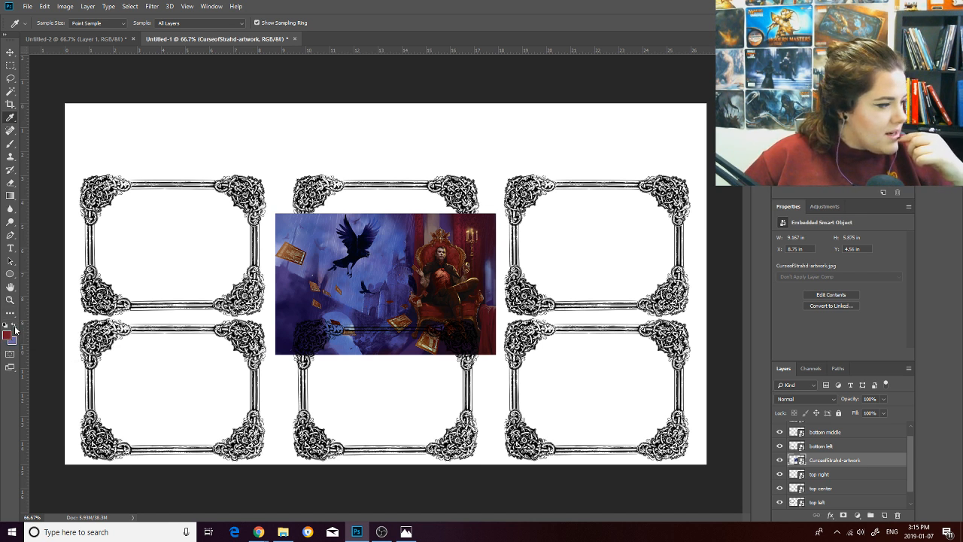
# Sample a dark indigo near the artwork's lower edge as the foreground colour.
pyautogui.click(6, 335)
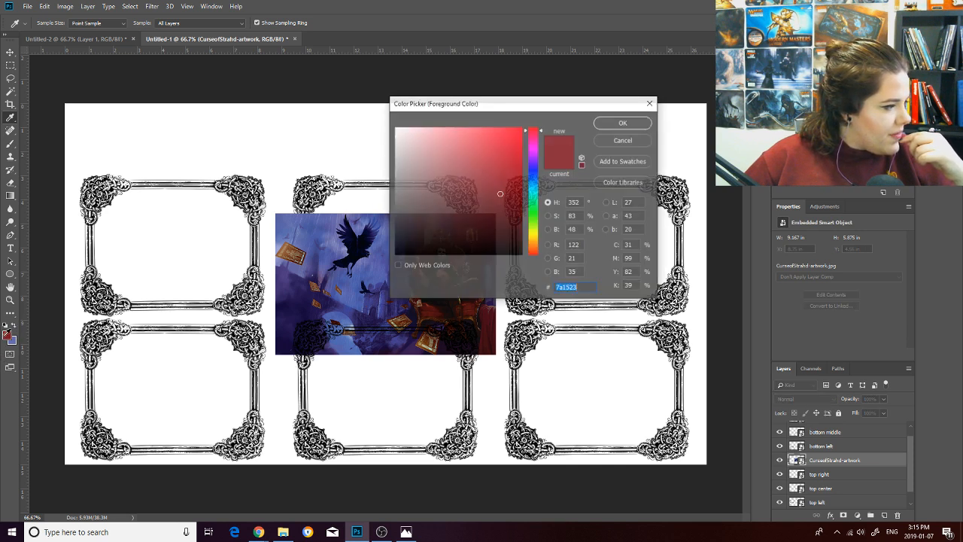
pyautogui.click(650, 103)
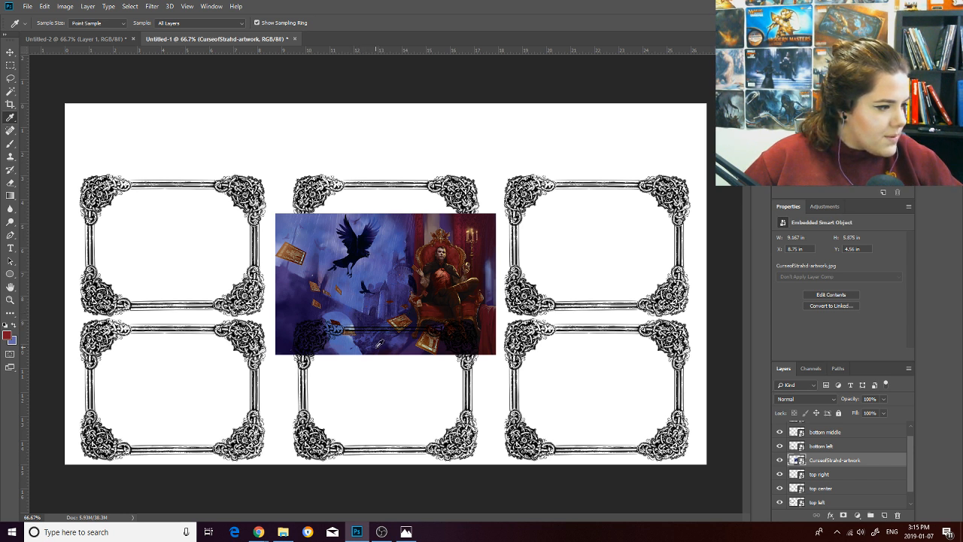
pyautogui.click(385, 345)
pyautogui.click(387, 343)
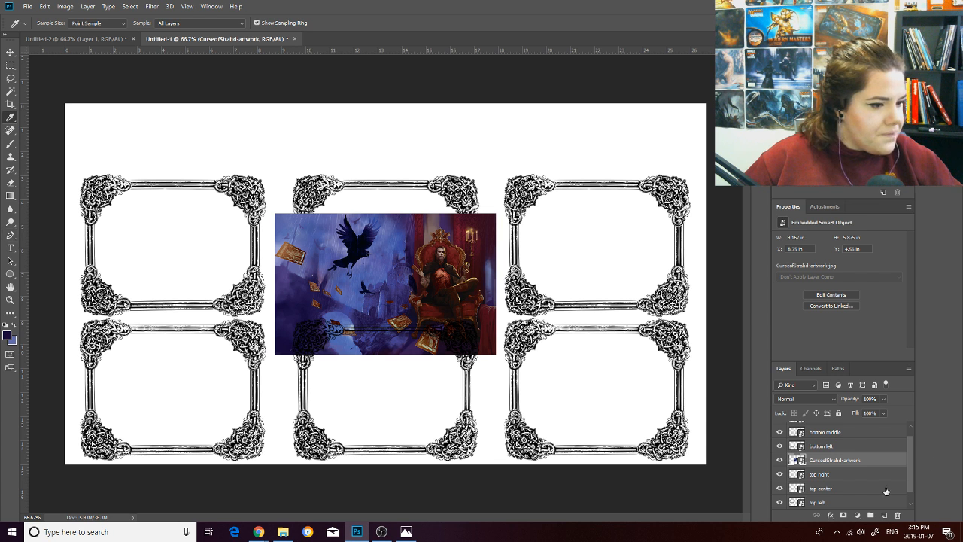
# Create a new layer named "Background" directly above the CurseofStrahd-artwork layer.
pyautogui.scroll(1, 861, 485)
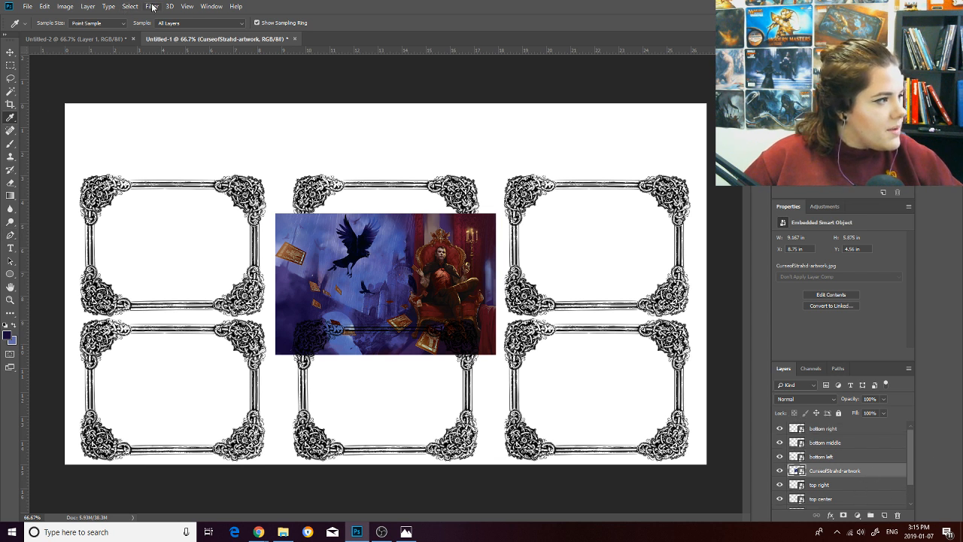
pyautogui.click(91, 9)
pyautogui.moveTo(93, 17)
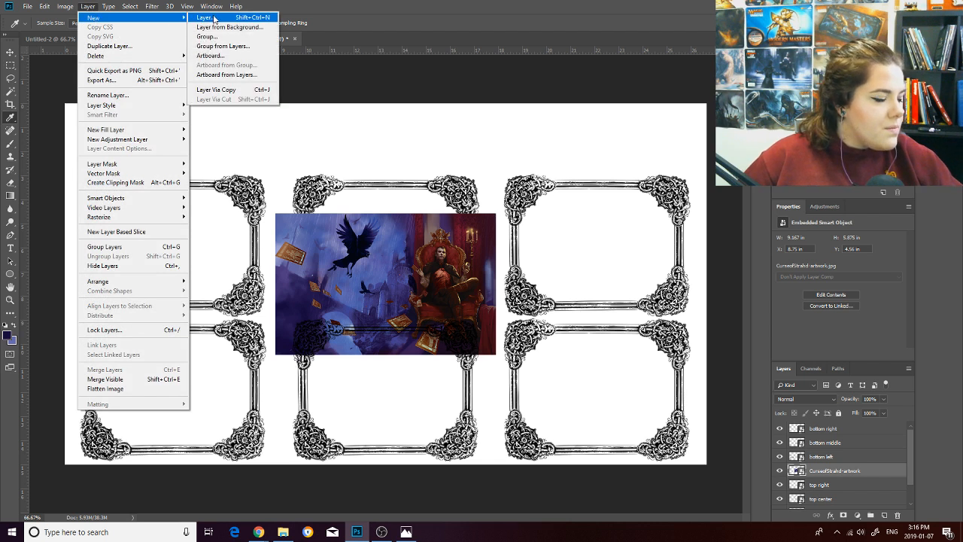
pyautogui.click(215, 18)
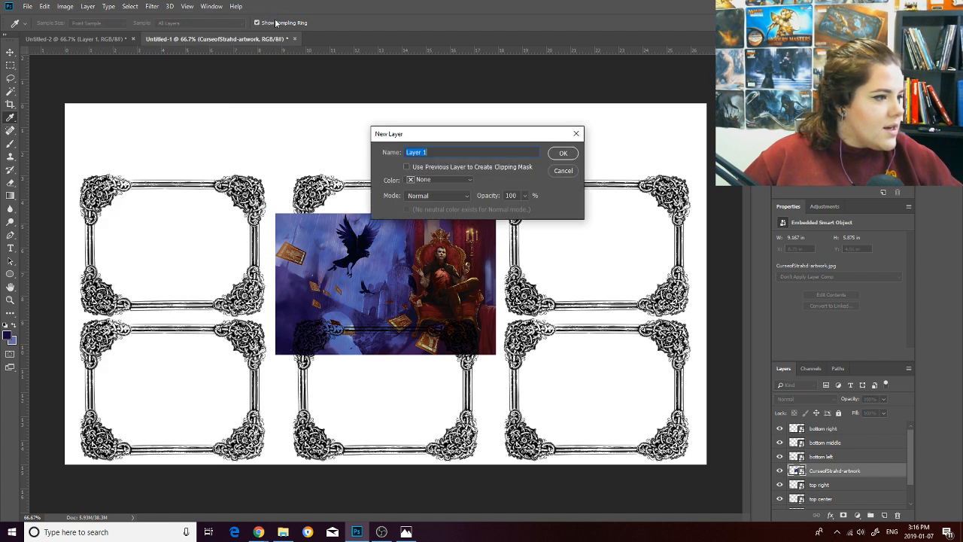
pyautogui.click(434, 153)
pyautogui.moveTo(434, 153); pyautogui.dragTo(406, 150)
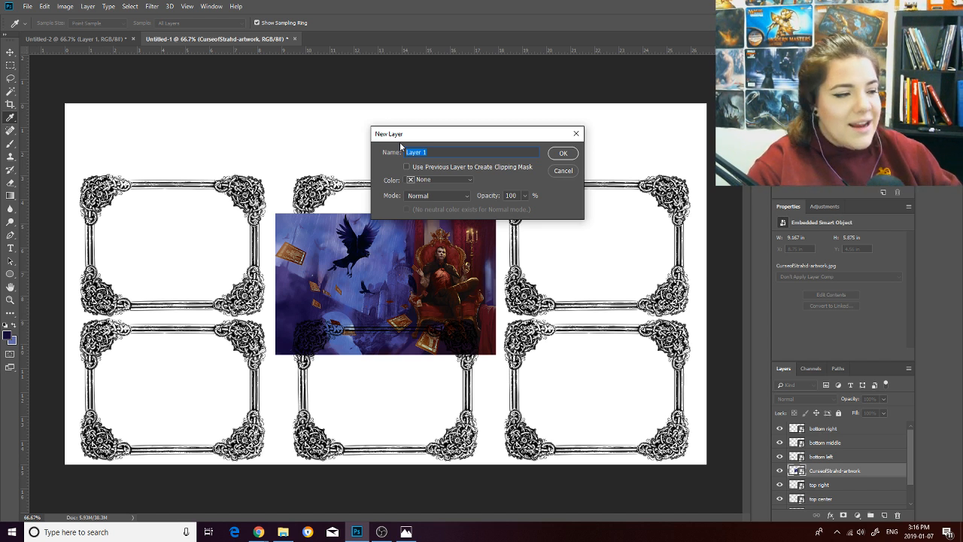
pyautogui.write('Backgro')
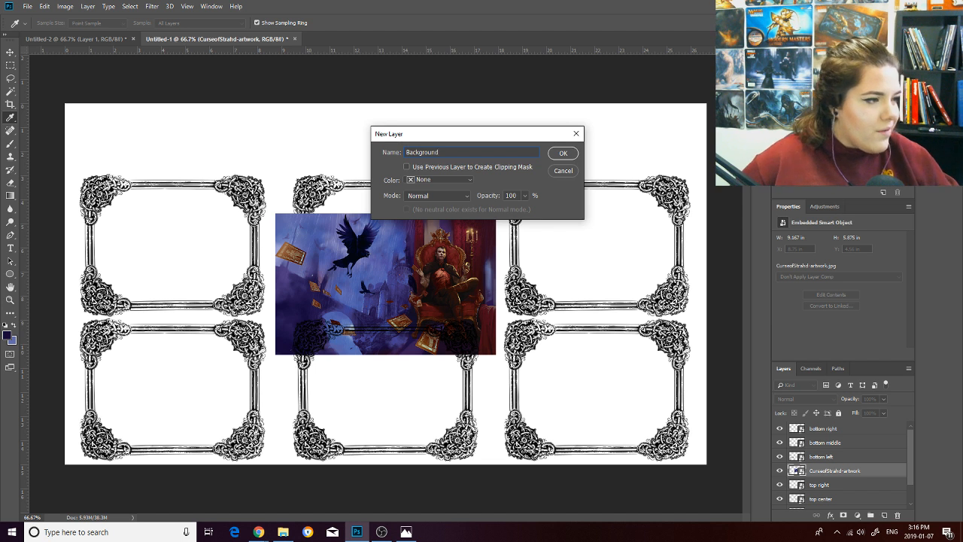
pyautogui.write('und')
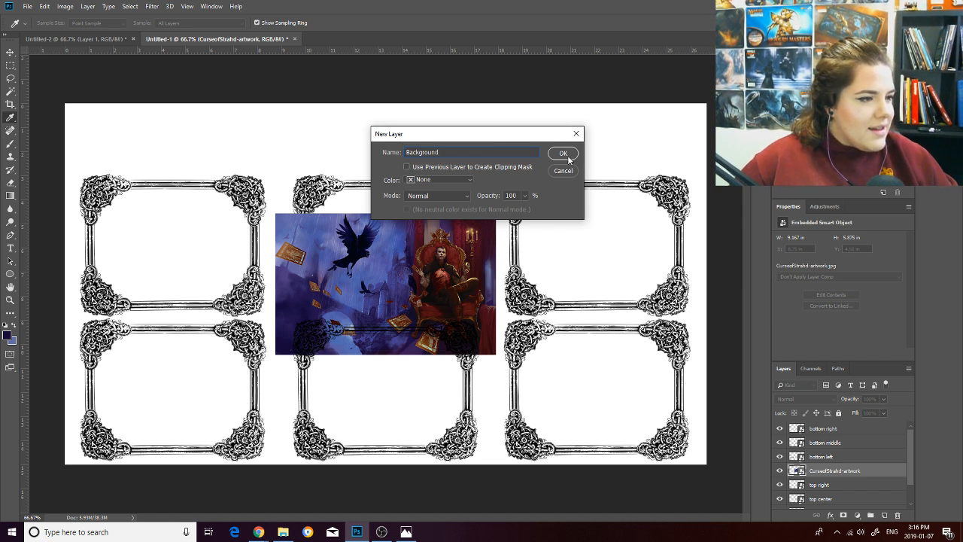
pyautogui.click(563, 153)
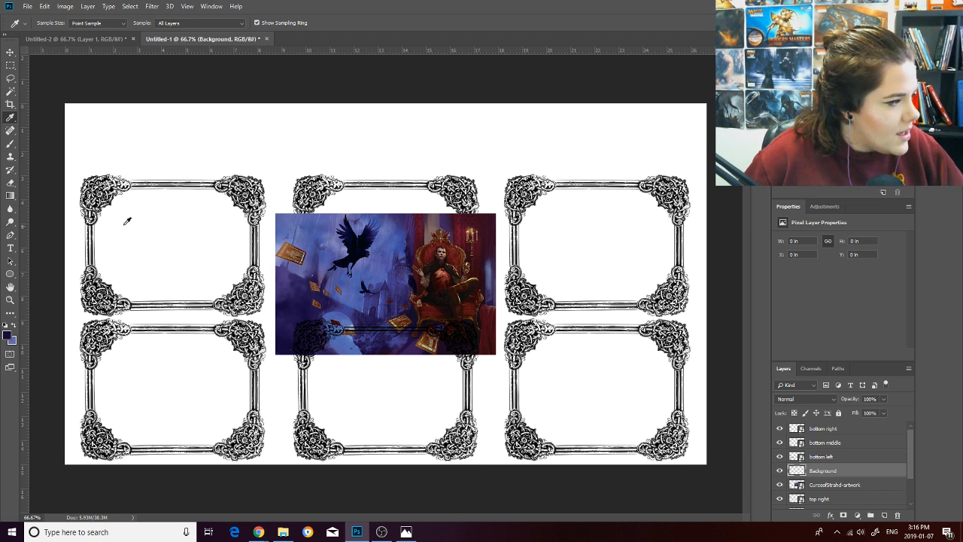
# Fill the new Background layer with a foreground-to-background linear gradient running diagonally from the canvas's upper-left corner to its lower-right corner.
pyautogui.click(11, 143)
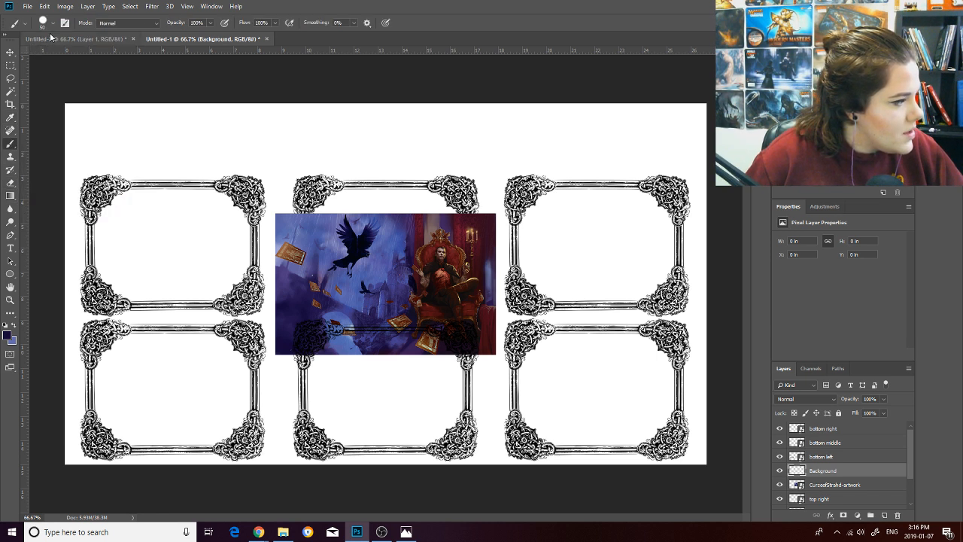
pyautogui.click(10, 197)
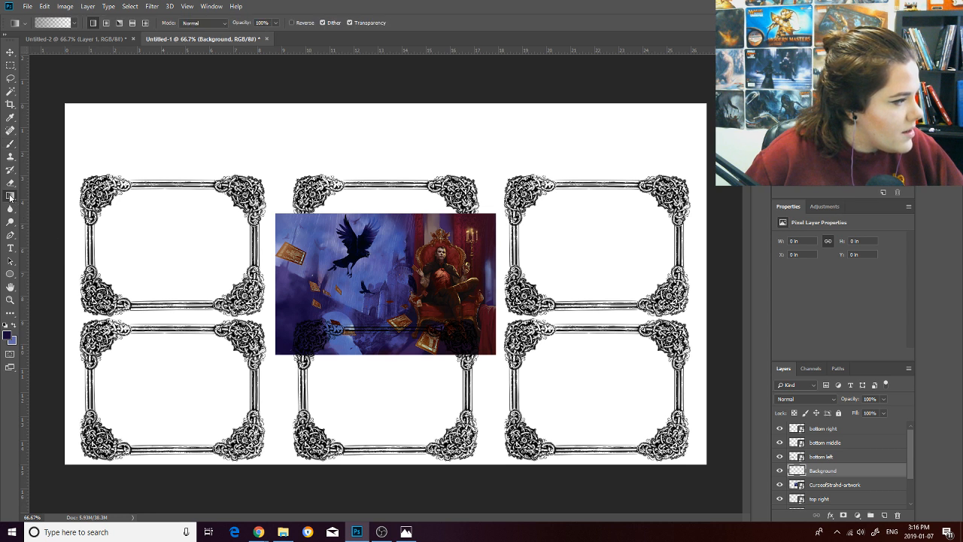
pyautogui.click(74, 24)
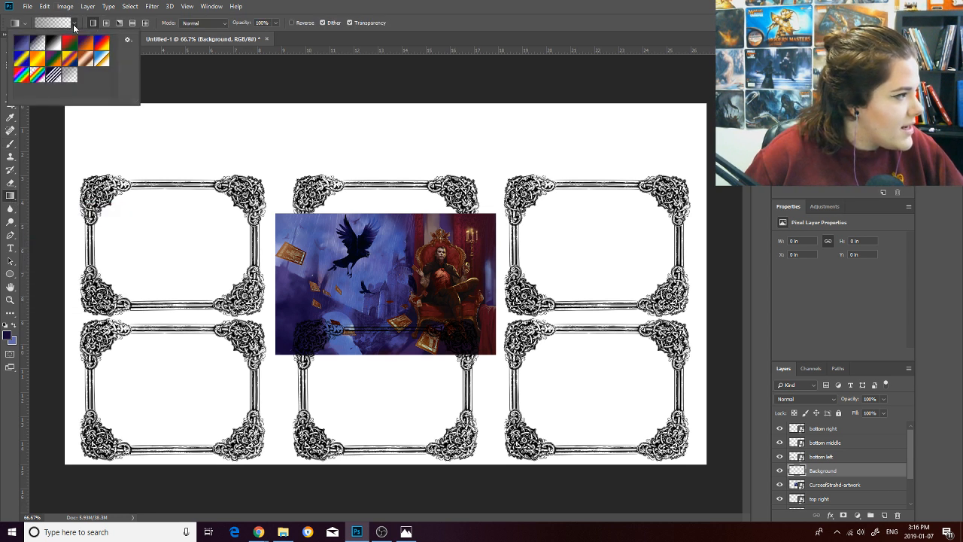
pyautogui.click(20, 45)
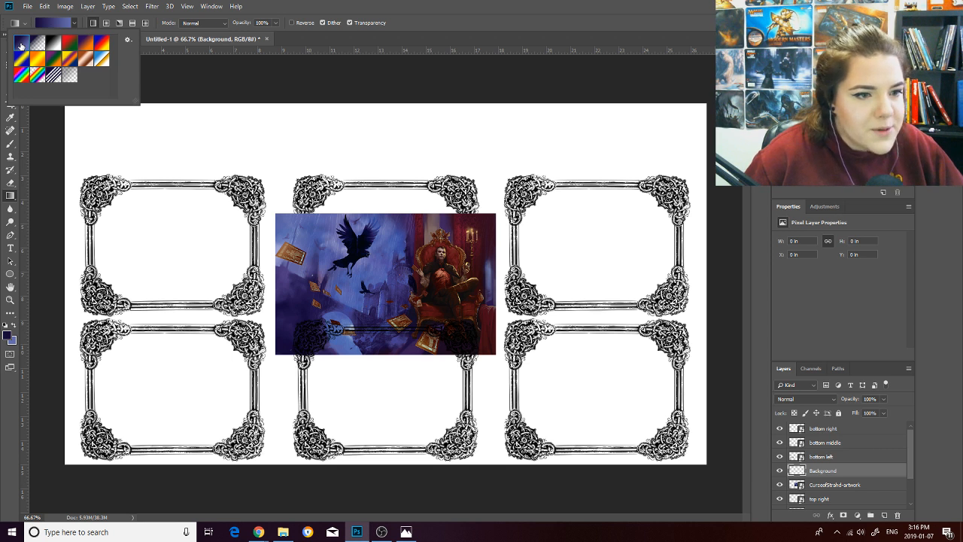
pyautogui.rightClick(11, 195)
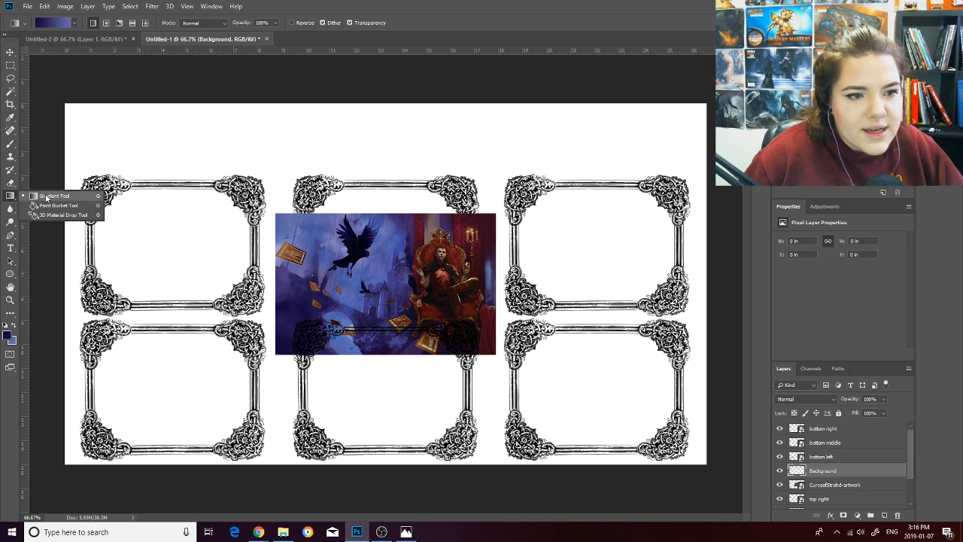
pyautogui.click(47, 197)
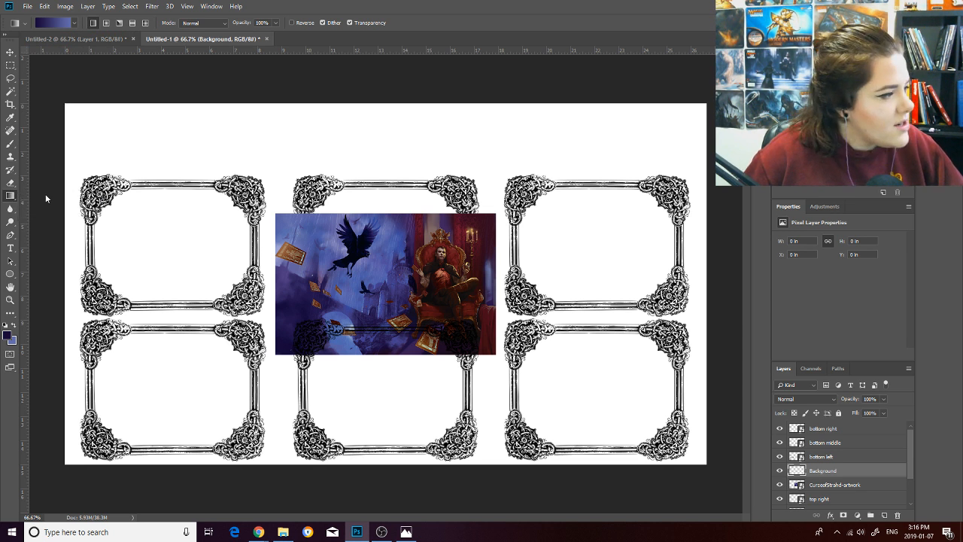
pyautogui.click(74, 23)
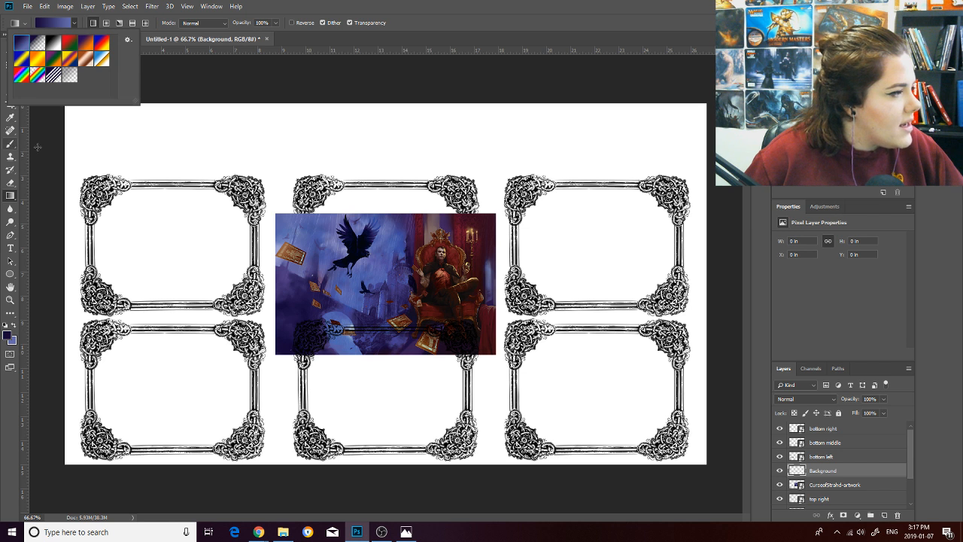
pyautogui.click(75, 24)
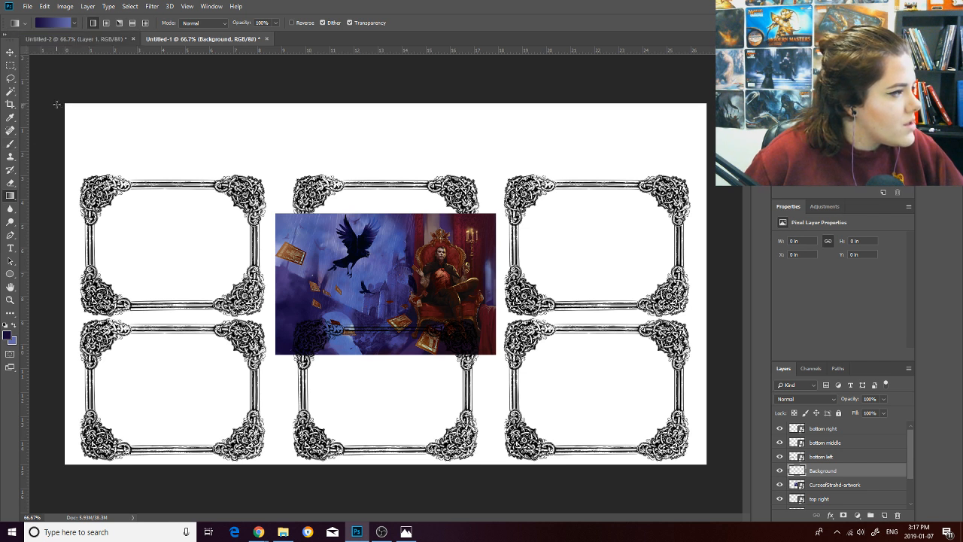
pyautogui.moveTo(64, 103); pyautogui.dragTo(703, 462)
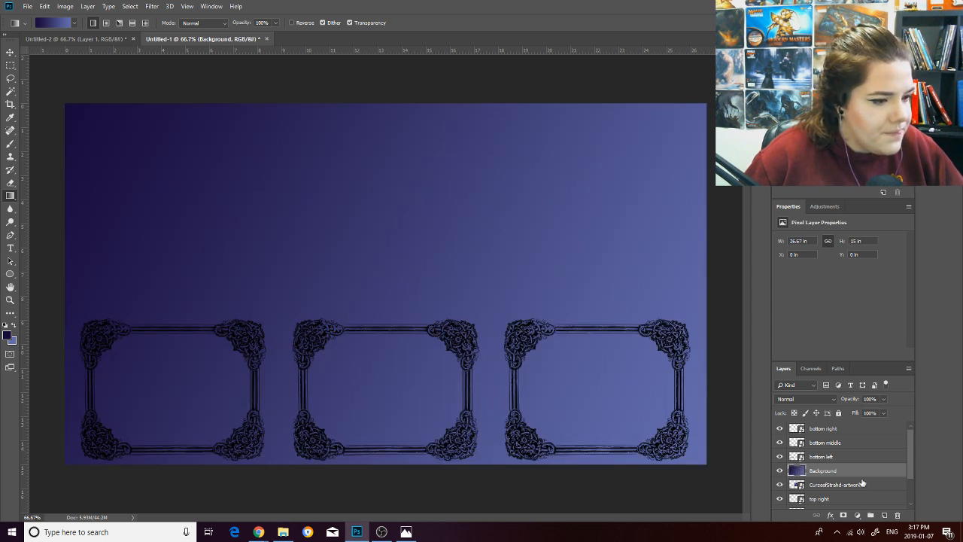
# Move the gradient Background layer below "top left", directly above the locked Background layer.
pyautogui.moveTo(843, 470); pyautogui.dragTo(832, 499)
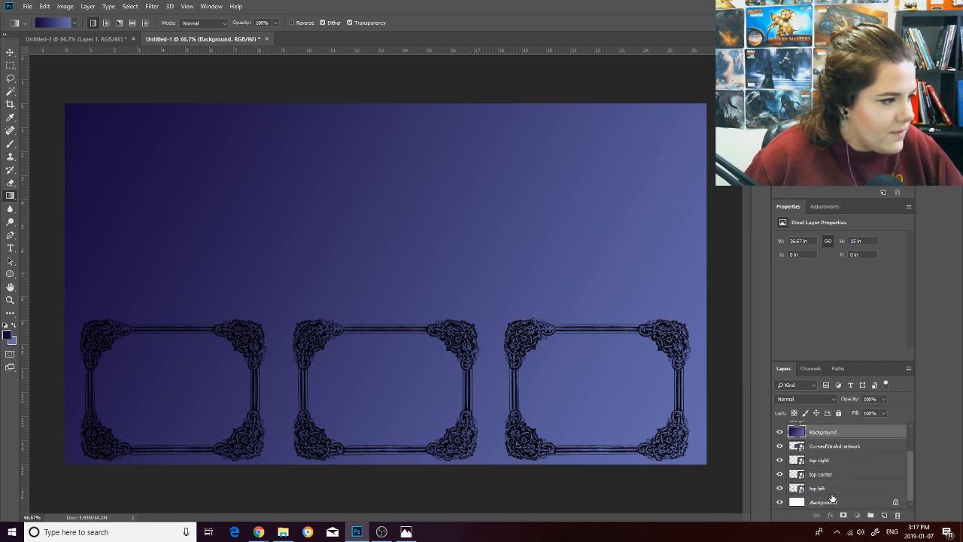
pyautogui.moveTo(827, 435); pyautogui.dragTo(831, 496)
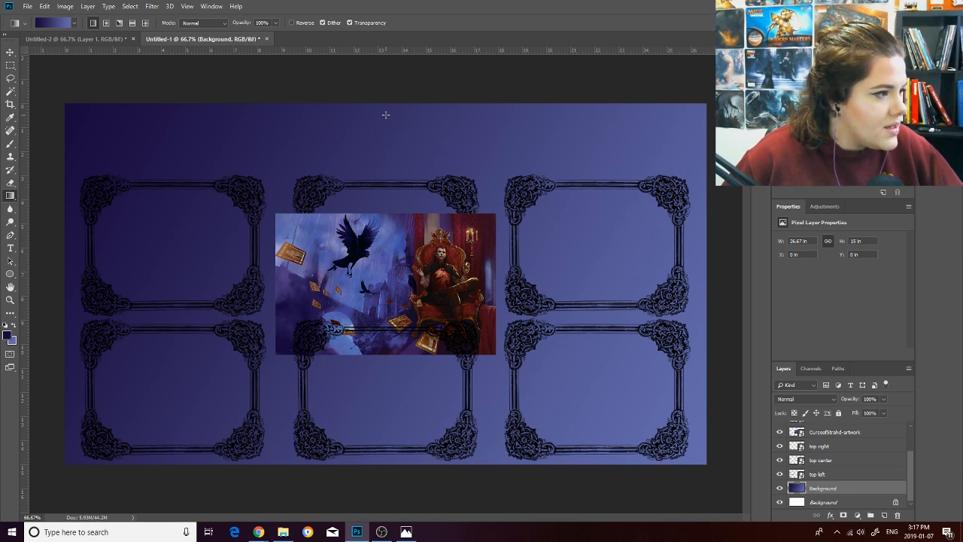
# Redraw the Background layer's gradient in several directions, ending with an upward one from dark indigo at the bottom to light violet-blue at the top.
pyautogui.moveTo(385, 111); pyautogui.dragTo(383, 457)
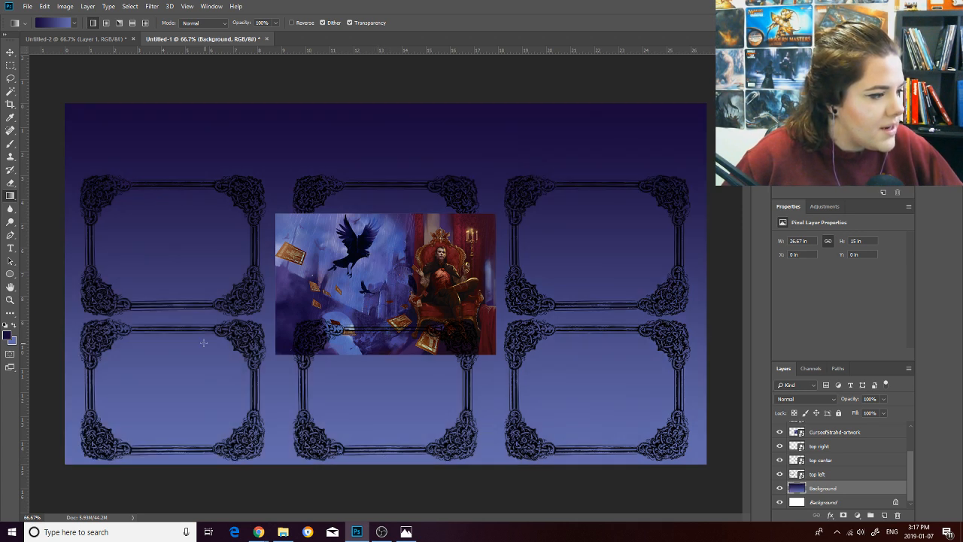
pyautogui.moveTo(676, 118); pyautogui.dragTo(60, 468)
pyautogui.moveTo(180, 130); pyautogui.dragTo(563, 286)
pyautogui.moveTo(497, 154); pyautogui.dragTo(252, 167)
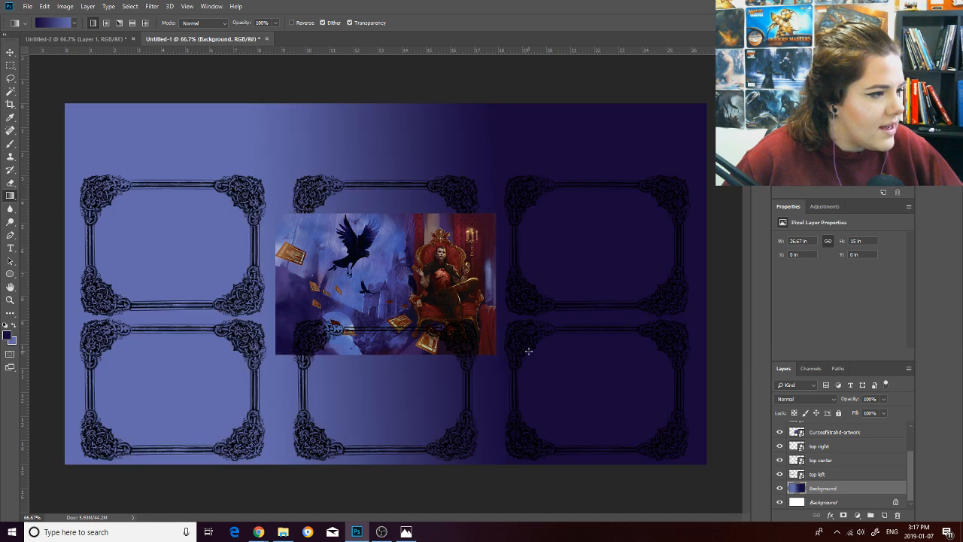
pyautogui.moveTo(364, 141); pyautogui.dragTo(346, 306)
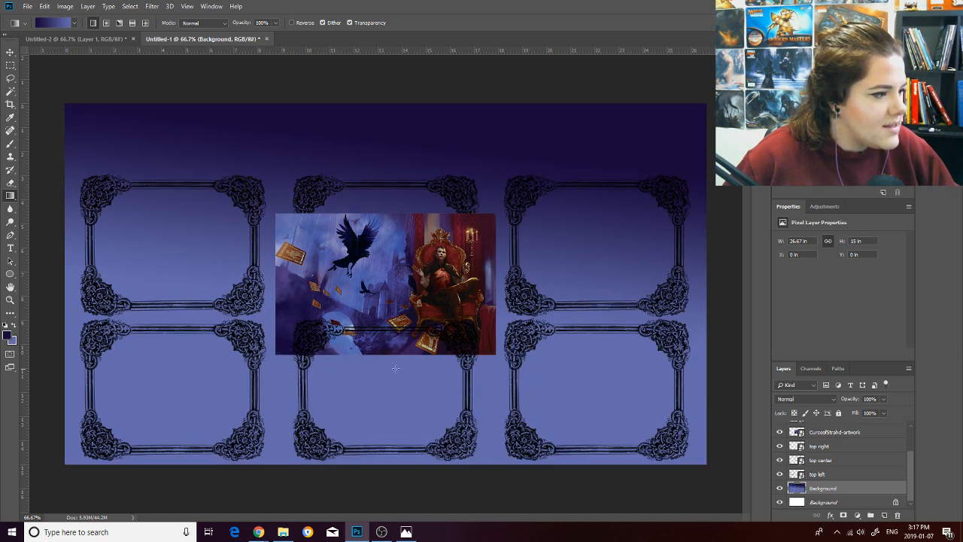
pyautogui.moveTo(390, 415); pyautogui.dragTo(376, 283)
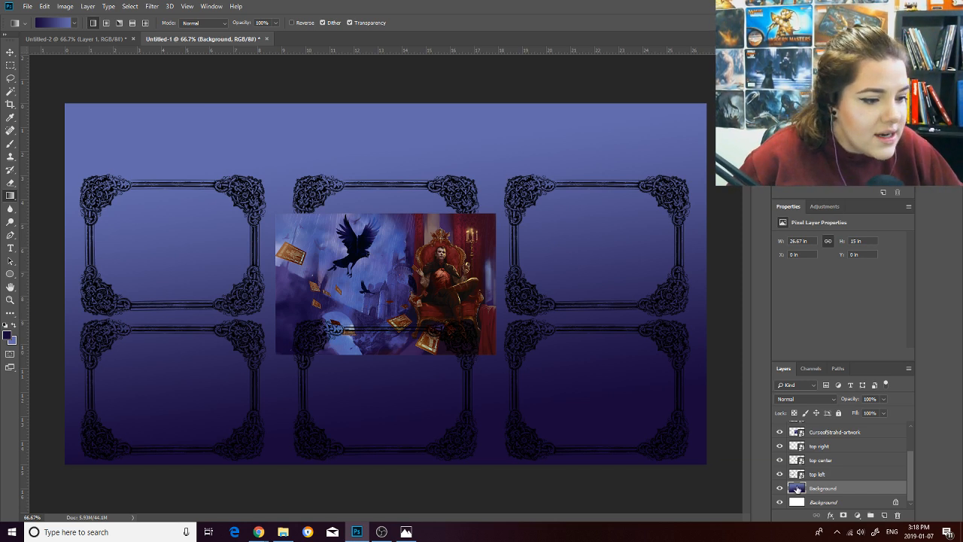
# Invert the "top center" frame to white and delete the CurseofStrahd-artwork layer.
pyautogui.click(823, 461)
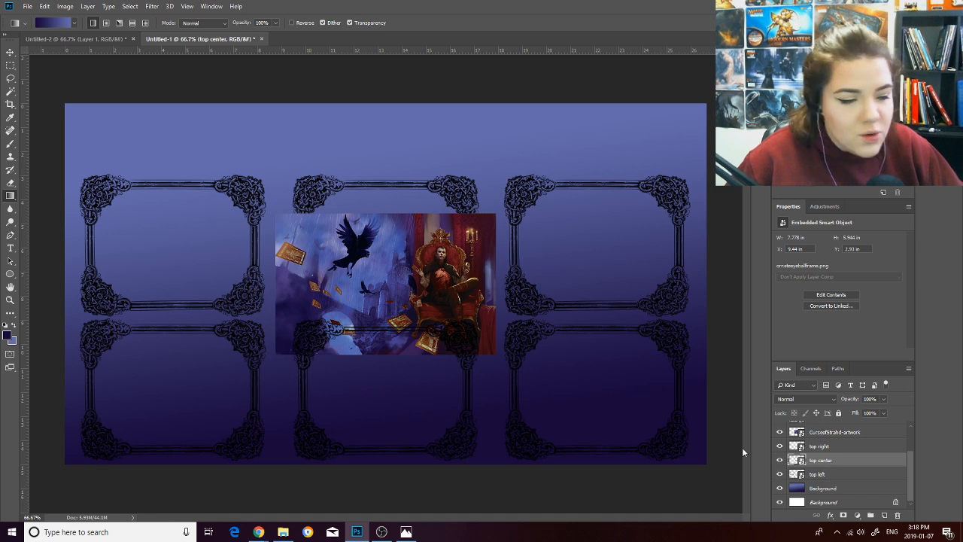
pyautogui.hotkey('ctrl', 'i')
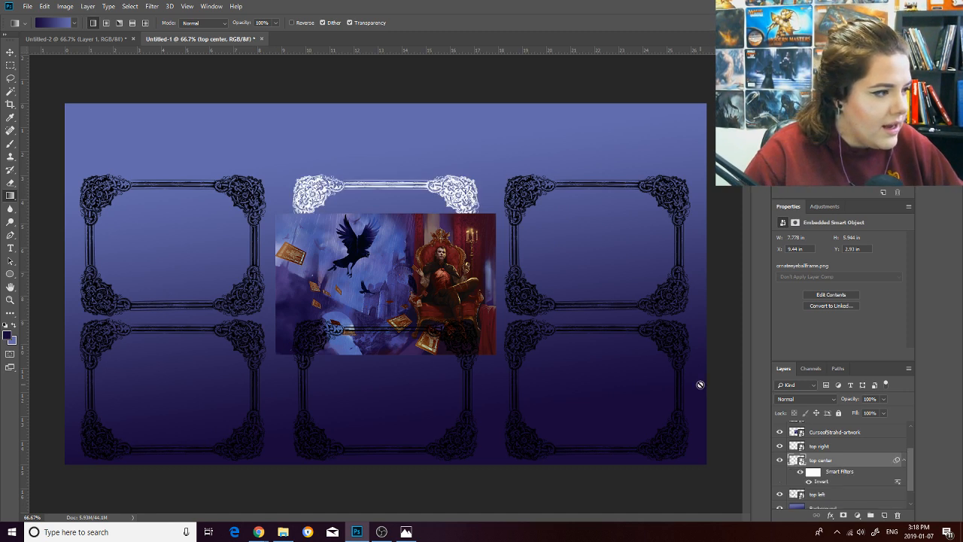
pyautogui.click(843, 433)
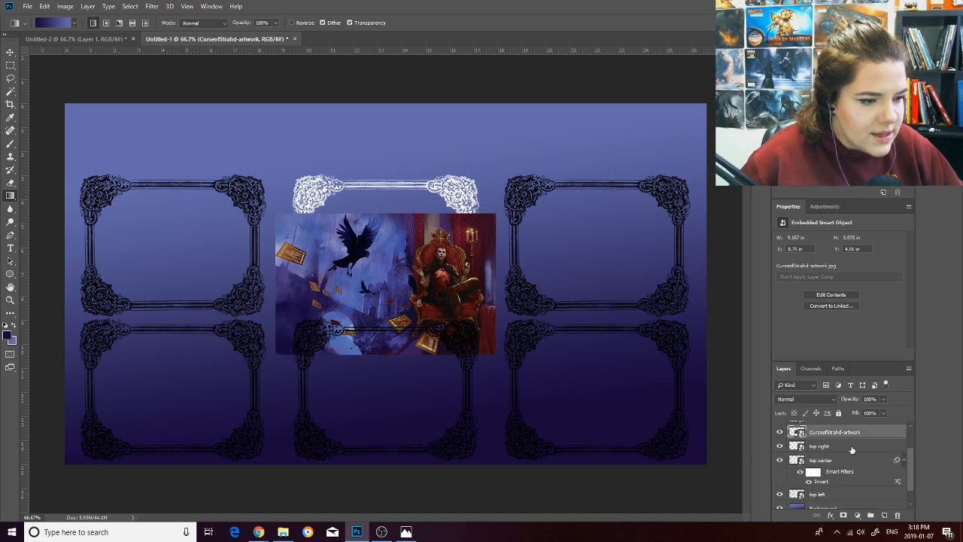
pyautogui.press('Delete')
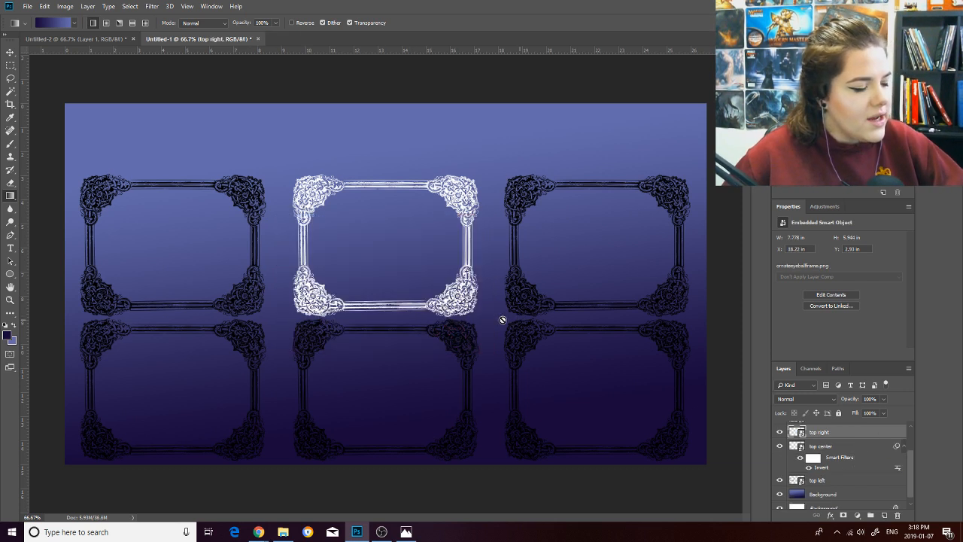
# Invert the colours of the "top right" and "bottom left" frames to white.
pyautogui.scroll(2, 830, 461)
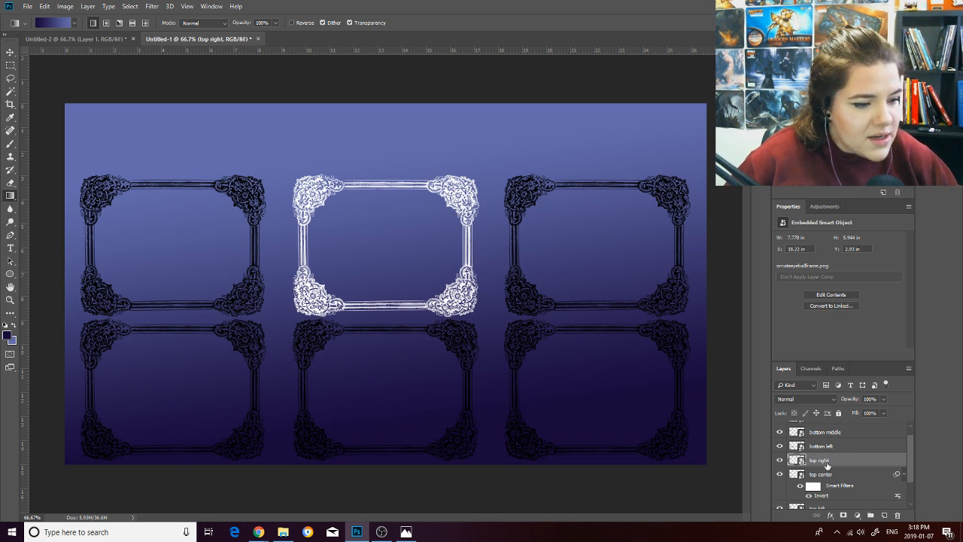
pyautogui.scroll(-2, 827, 460)
pyautogui.scroll(1, 827, 463)
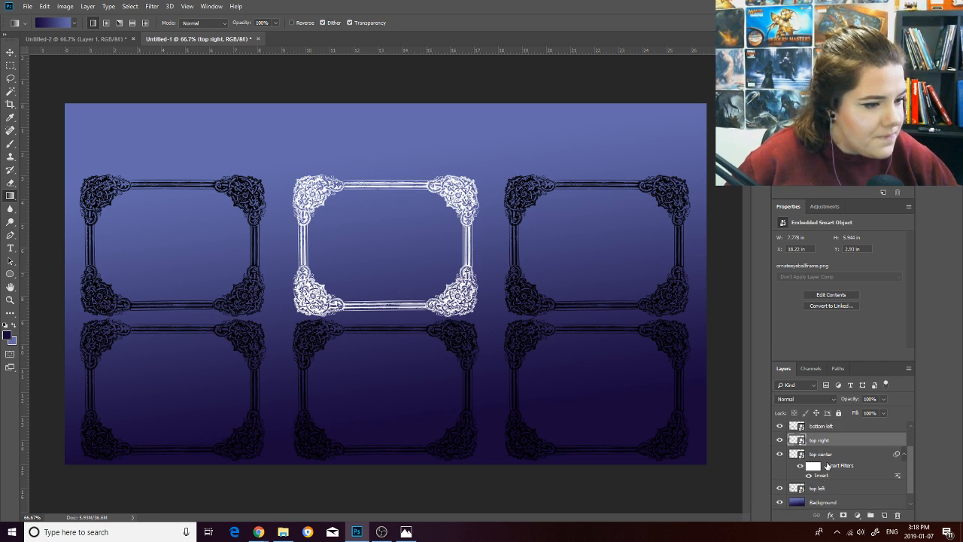
pyautogui.hotkey('ctrl', 'i')
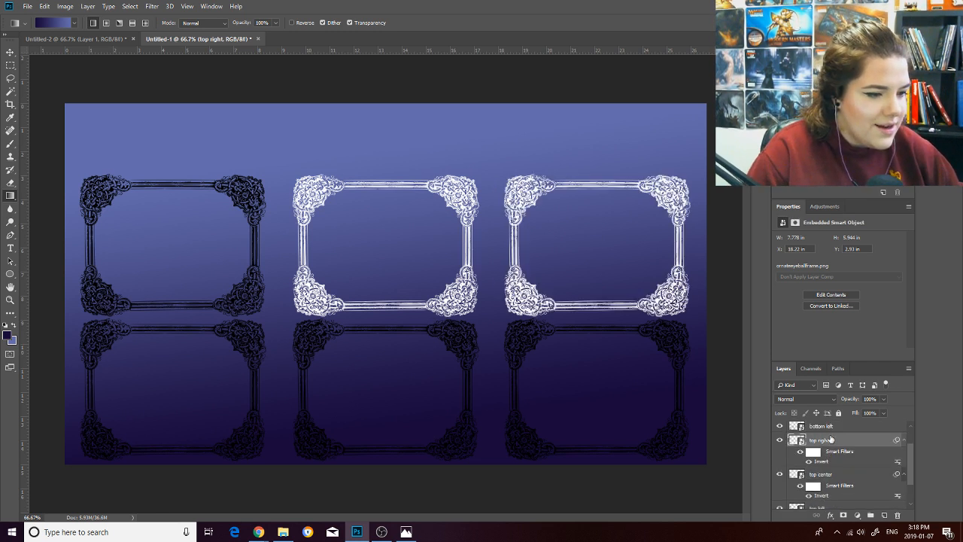
pyautogui.scroll(1, 830, 440)
pyautogui.click(826, 441)
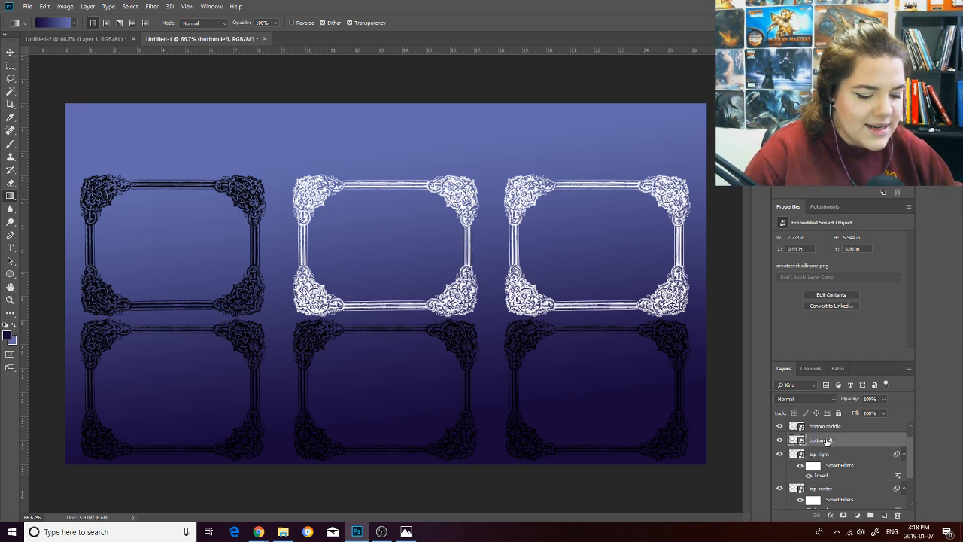
pyautogui.hotkey('ctrl', 'i')
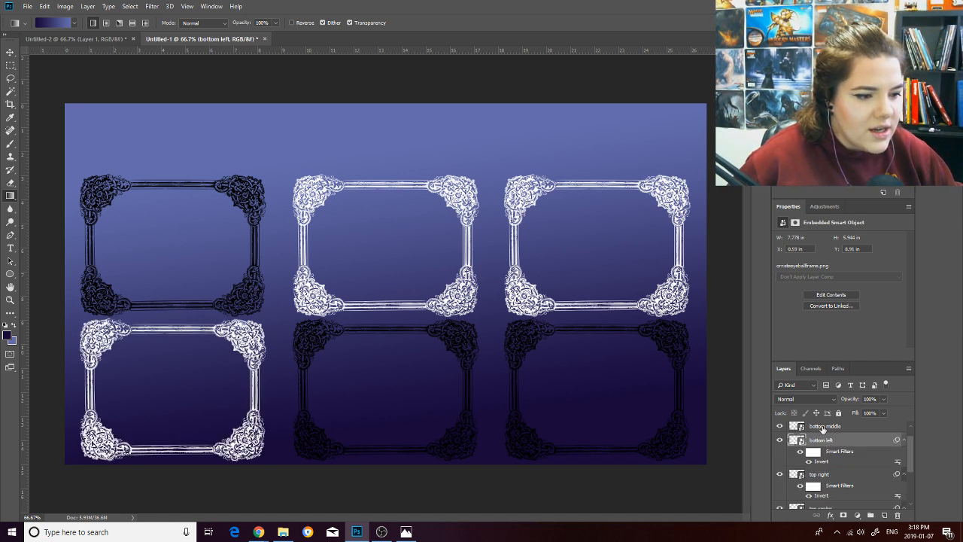
# Invert the colours of the remaining "bottom middle", "bottom right" and "top left" frames to white.
pyautogui.click(822, 427)
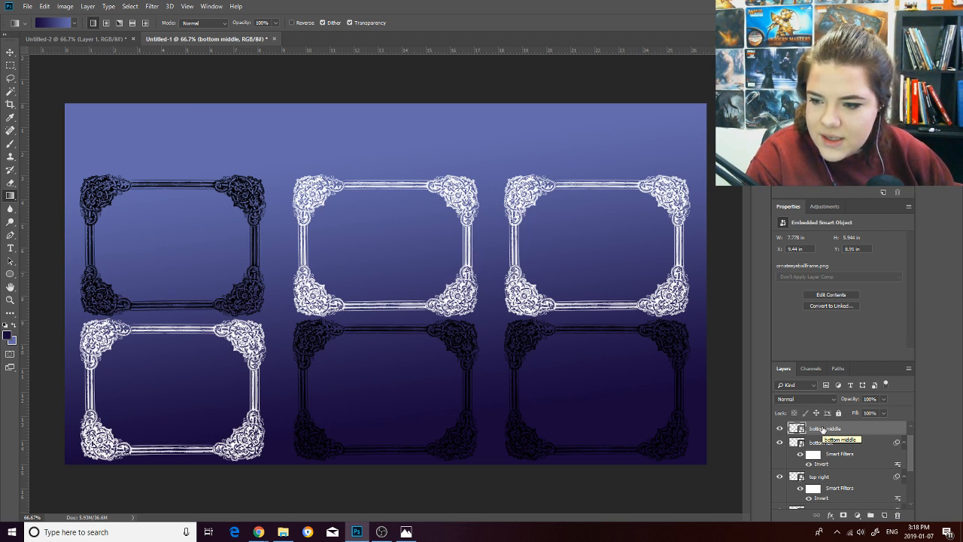
pyautogui.hotkey('ctrl', 'f')
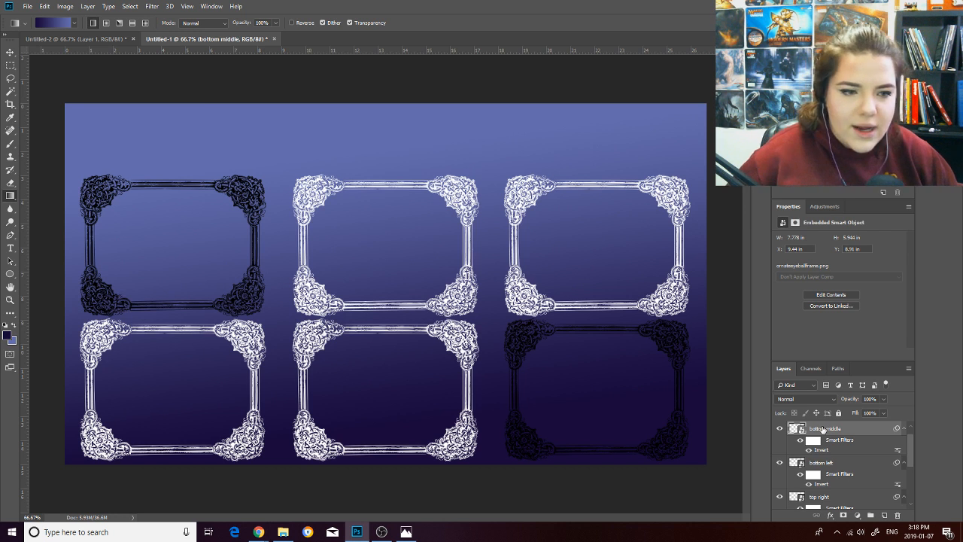
pyautogui.scroll(1, 831, 471)
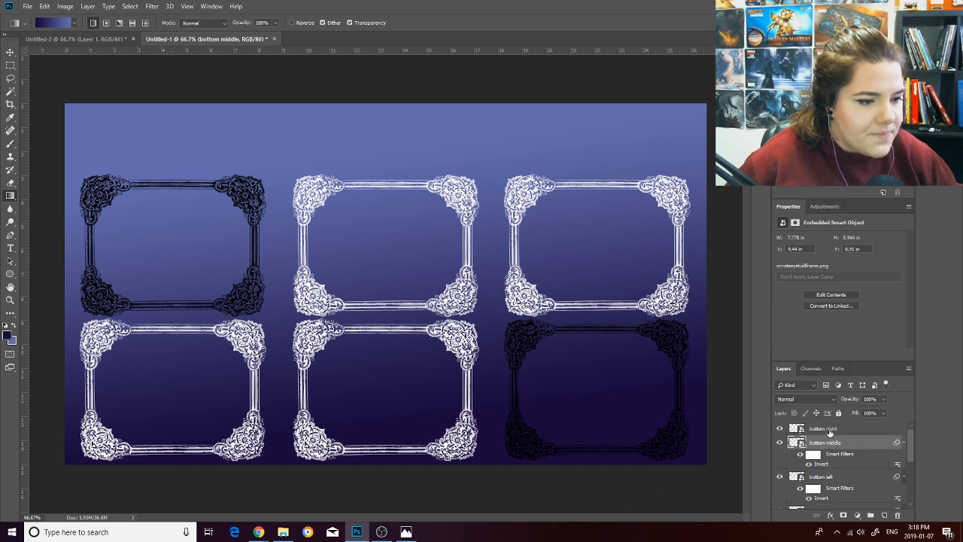
pyautogui.click(828, 429)
pyautogui.hotkey('ctrl', 'f')
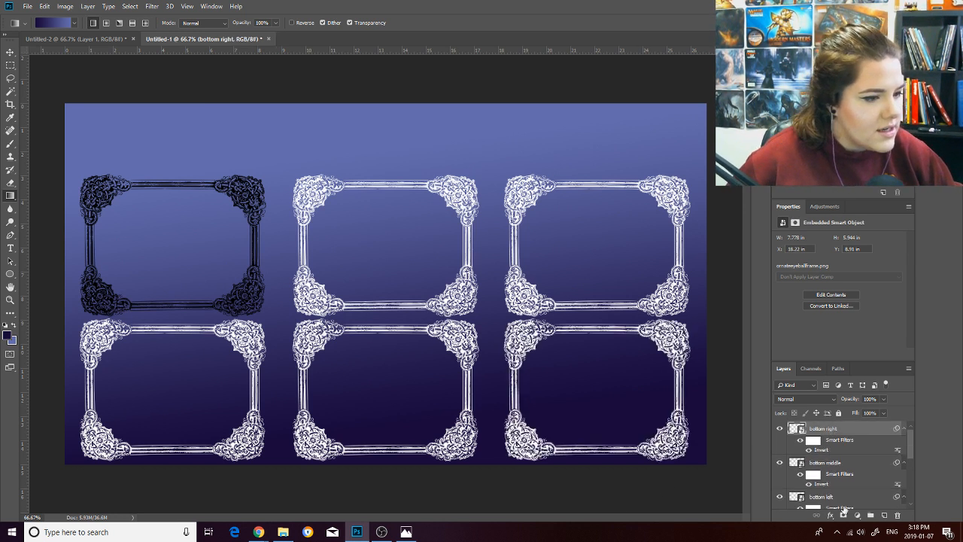
pyautogui.scroll(-5, 819, 470)
pyautogui.click(852, 474)
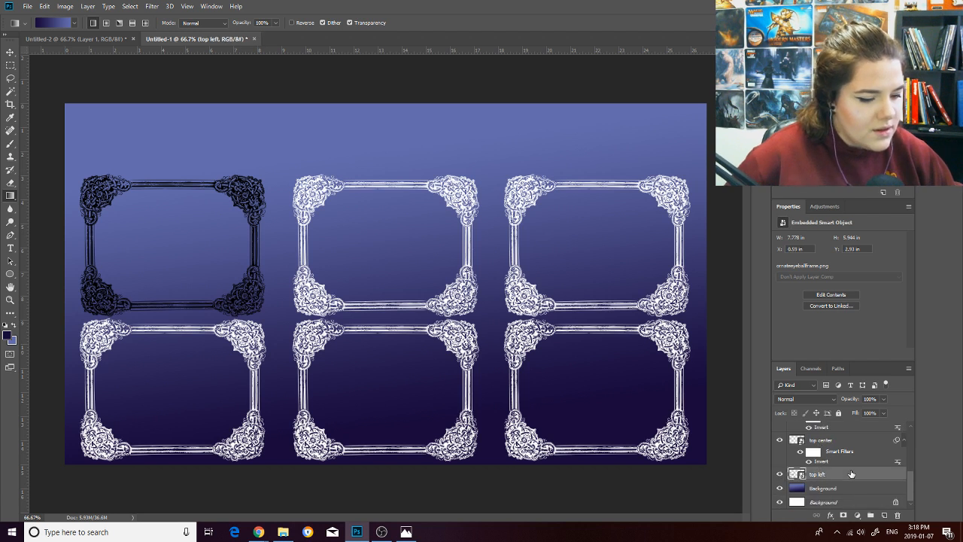
pyautogui.hotkey('ctrl', 'f')
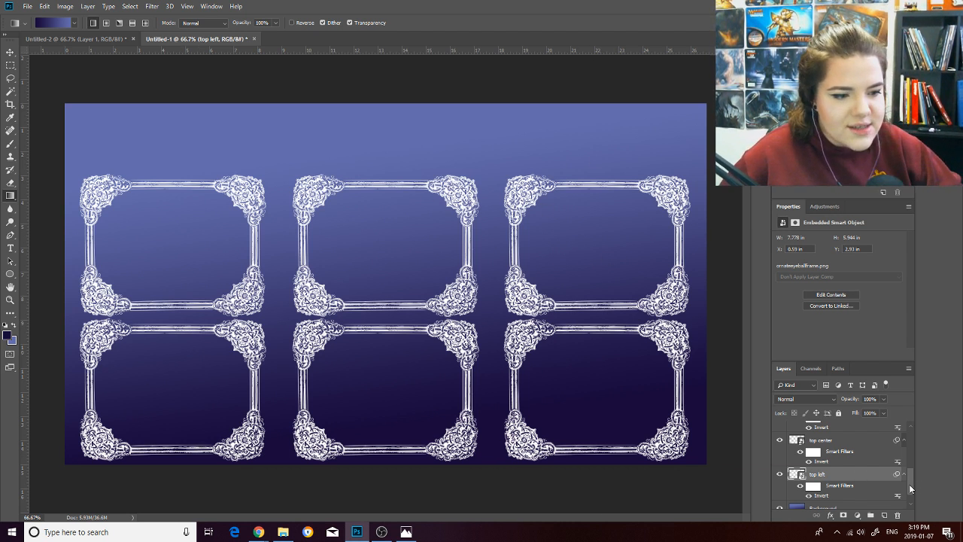
# Place the battlefield4-spotlight-background-smoke-5 image in the overlay and scale it to about 167% so it covers the canvas.
pyautogui.scroll(-1, 908, 484)
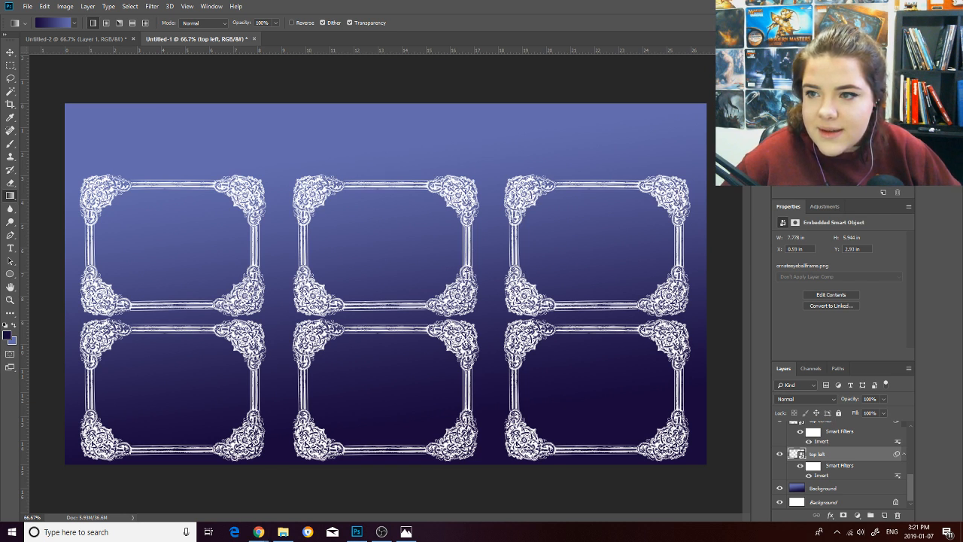
pyautogui.moveTo(554, 387); pyautogui.dragTo(199, 341)
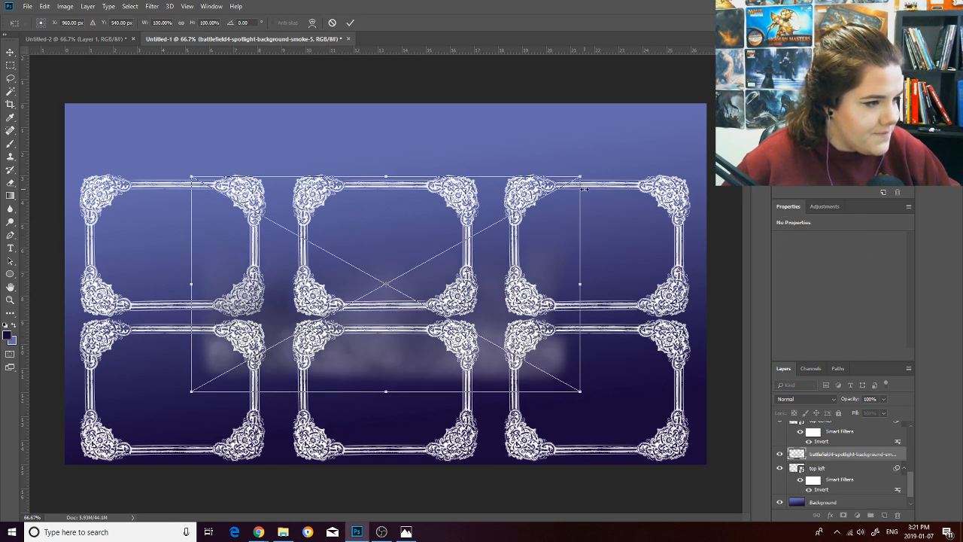
pyautogui.moveTo(579, 177); pyautogui.dragTo(707, 106)
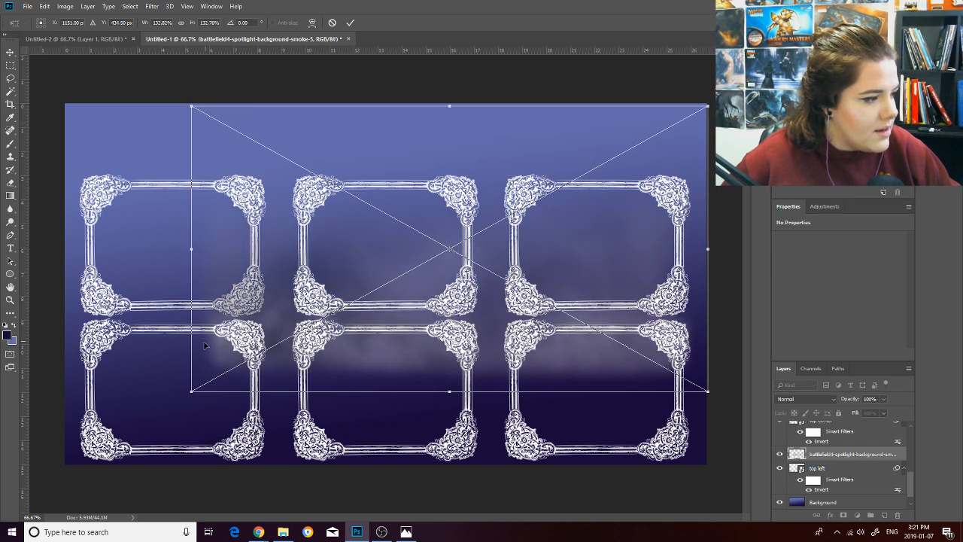
pyautogui.moveTo(191, 391); pyautogui.dragTo(59, 463)
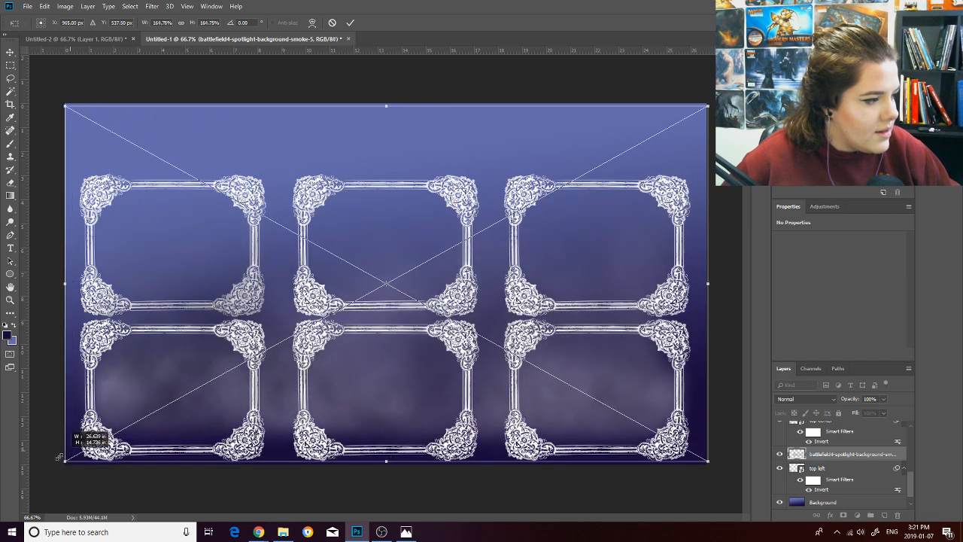
# Flip the placed smoke image horizontally and vertically.
pyautogui.rightClick(474, 177)
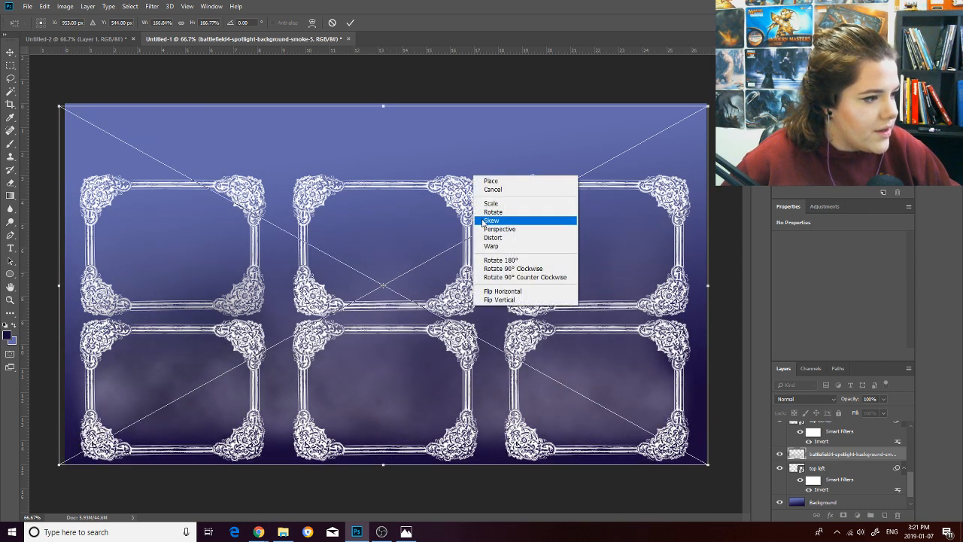
pyautogui.click(497, 291)
pyautogui.rightClick(422, 182)
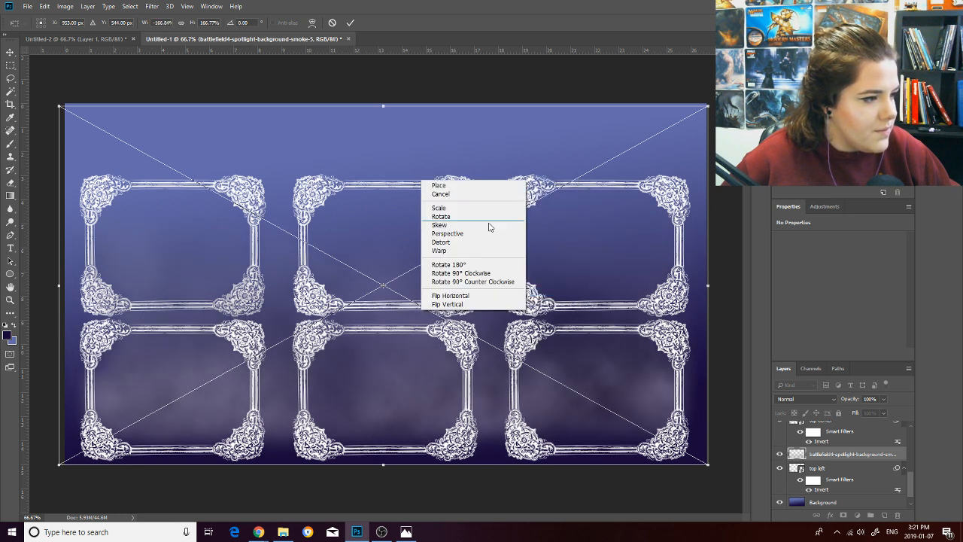
pyautogui.click(466, 304)
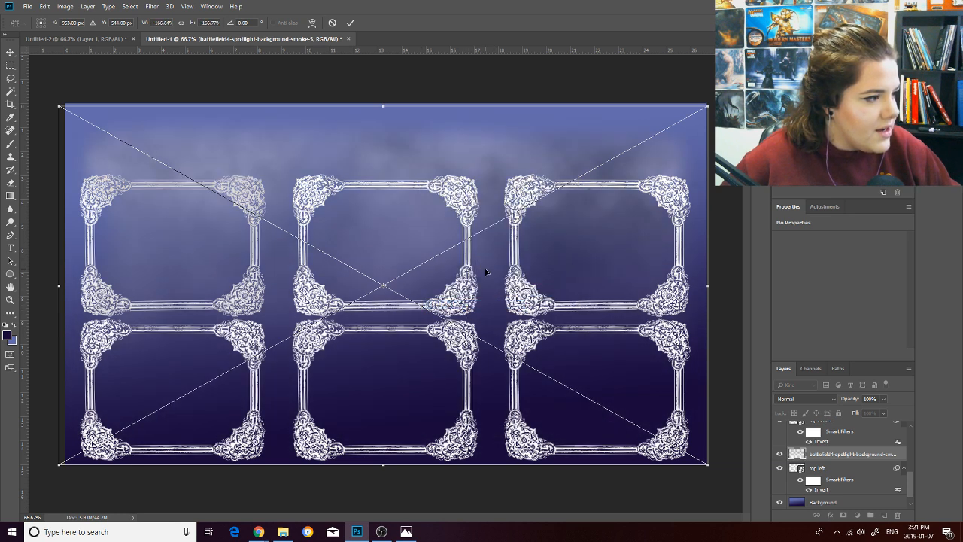
# Shift the flipped smoke upward and stretch its width slightly past both sides of the canvas, then commit the placement.
pyautogui.moveTo(478, 261); pyautogui.dragTo(489, 249)
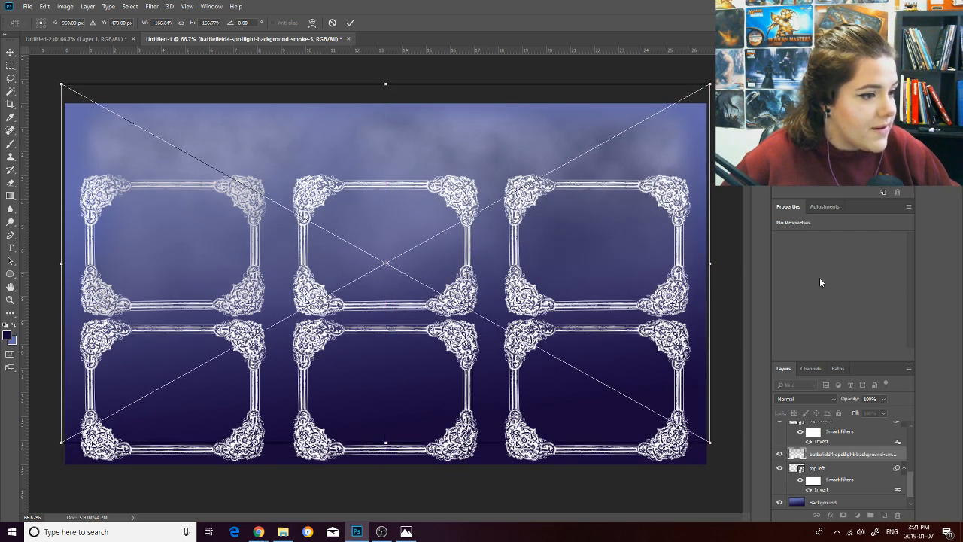
pyautogui.moveTo(709, 263); pyautogui.dragTo(722, 263)
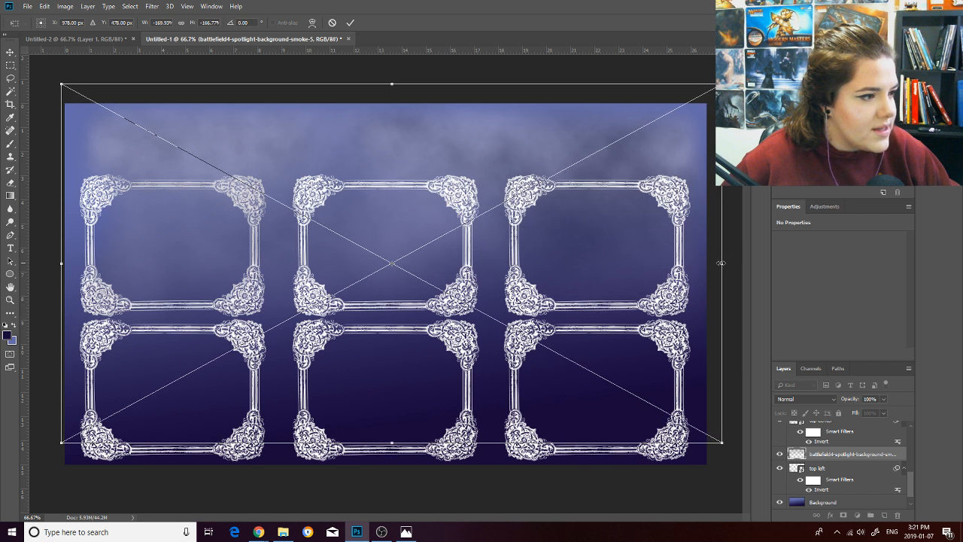
pyautogui.moveTo(60, 265); pyautogui.dragTo(46, 264)
pyautogui.press('Return')
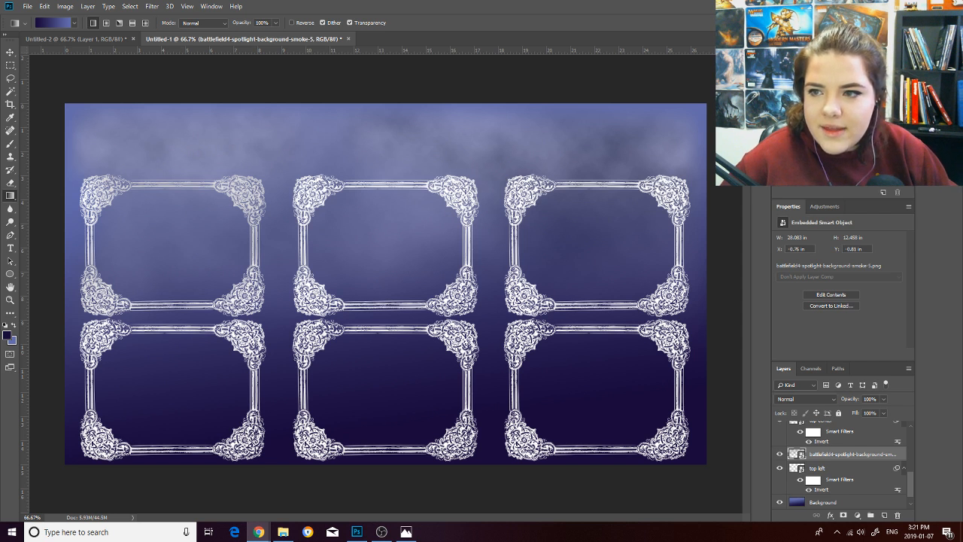
# Place a second copy of the battlefield4-spotlight-background-smoke-5 image over the lower frames.
pyautogui.moveTo(539, 363); pyautogui.dragTo(539, 358)
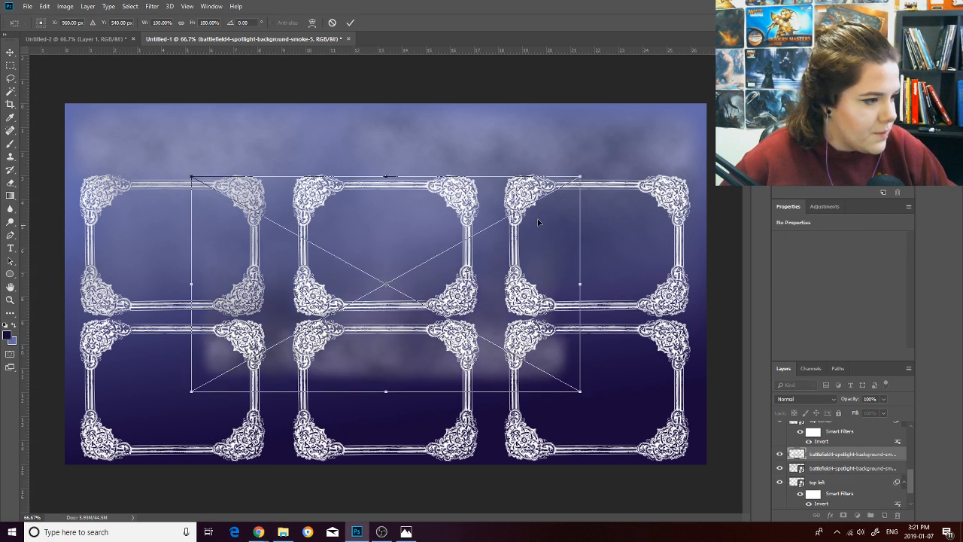
pyautogui.moveTo(491, 252); pyautogui.dragTo(455, 337)
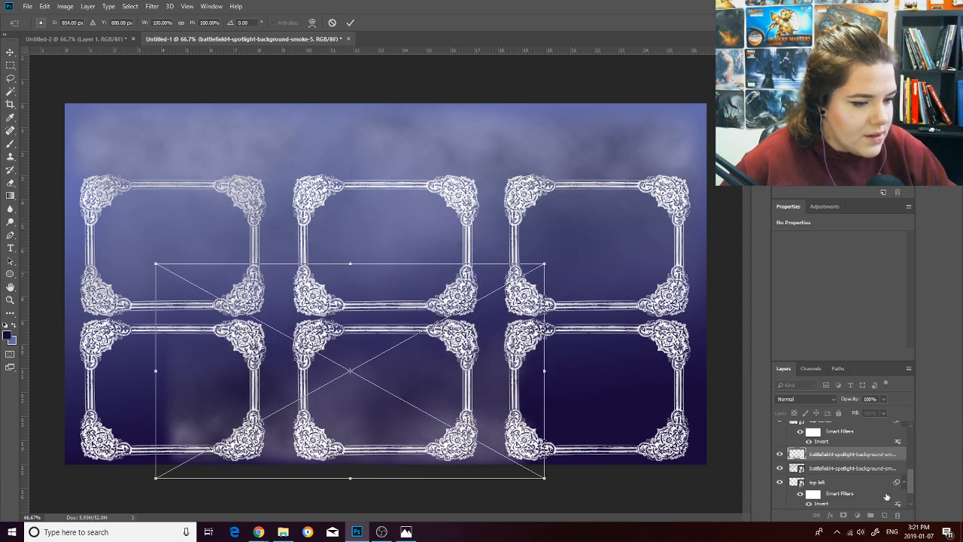
pyautogui.scroll(-2, 861, 488)
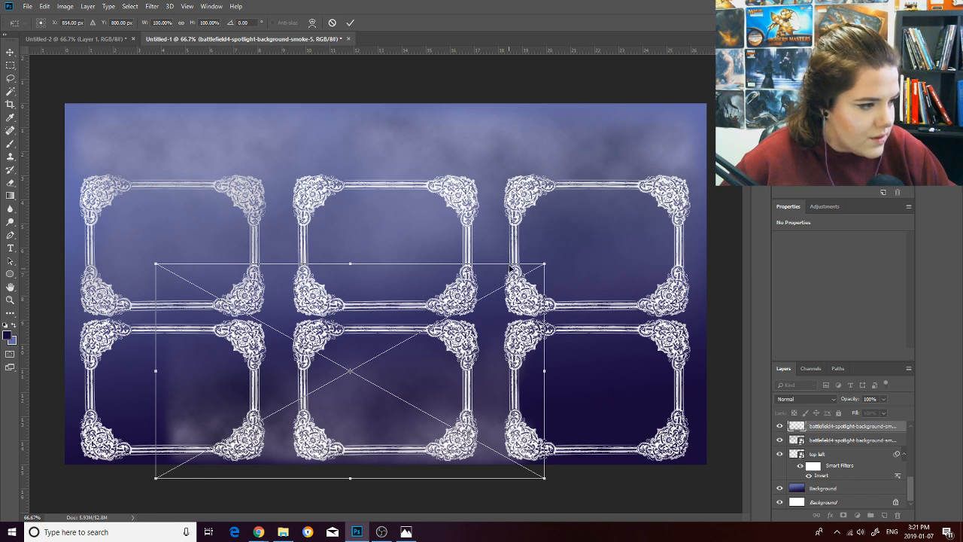
# Enlarge the second smoke image to about 195% wide and 193% high, extending beyond the canvas sides, and commit it.
pyautogui.moveTo(546, 264); pyautogui.dragTo(706, 178)
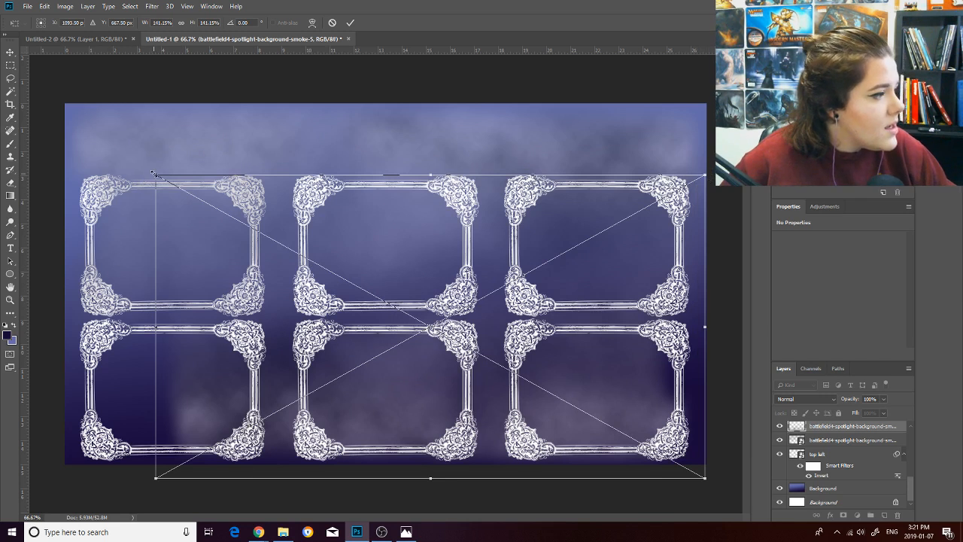
pyautogui.moveTo(155, 176); pyautogui.dragTo(57, 120)
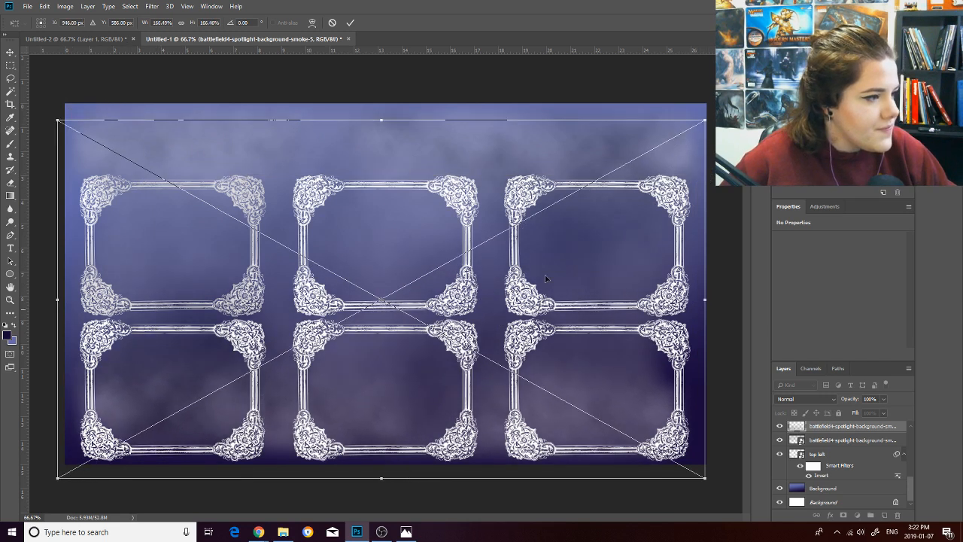
pyautogui.moveTo(703, 120); pyautogui.dragTo(752, 71)
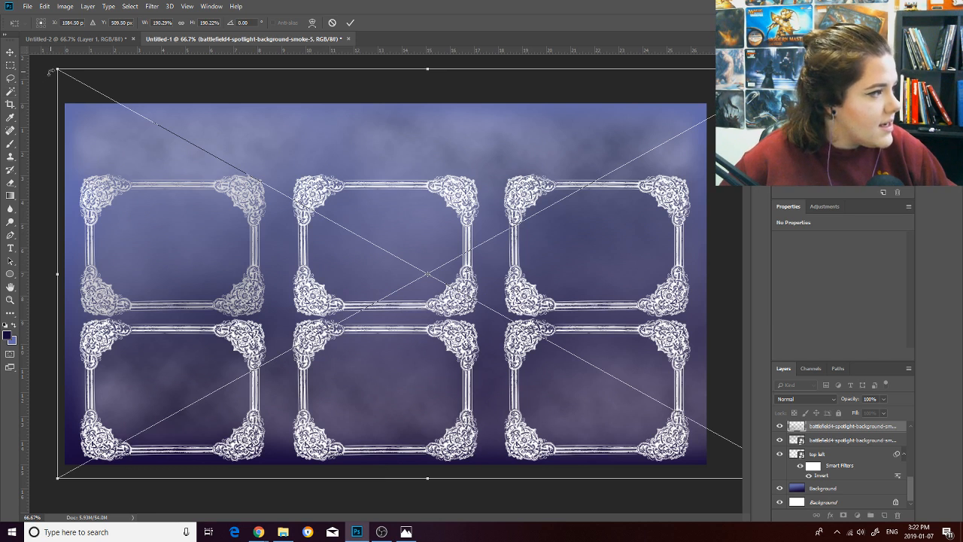
pyautogui.moveTo(58, 70)
pyautogui.mouseDown()
pyautogui.moveTo(21, 55)
pyautogui.moveTo(58, 76)
pyautogui.mouseUp()
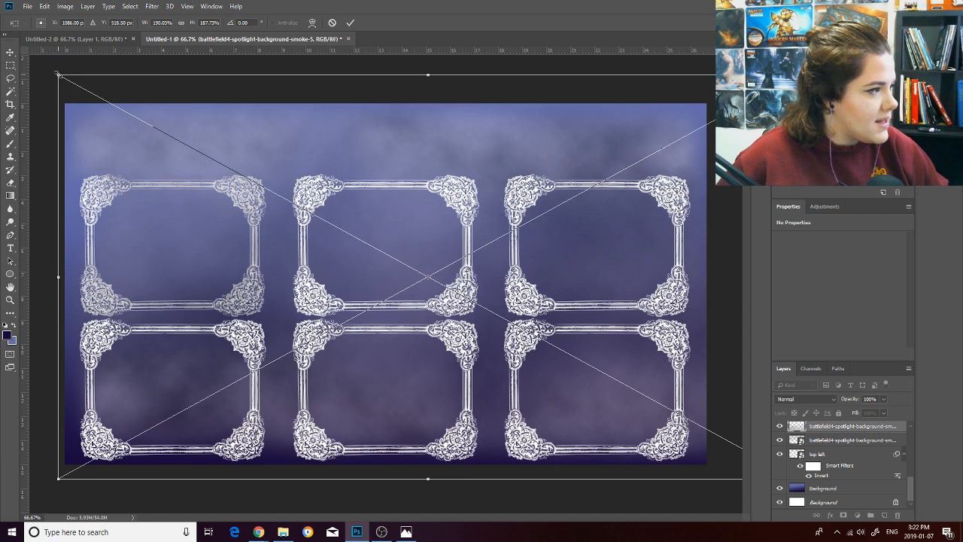
pyautogui.moveTo(57, 75); pyautogui.dragTo(38, 64)
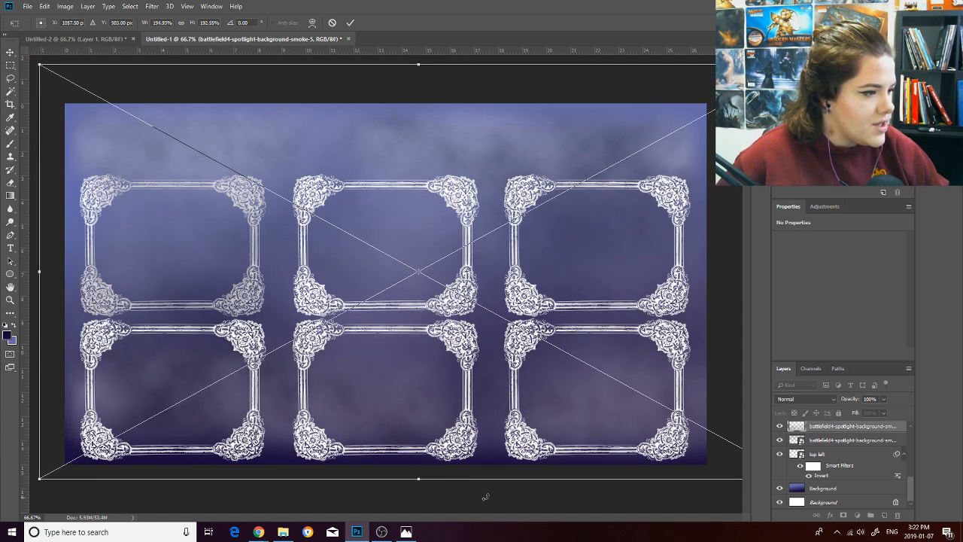
pyautogui.press('Return')
pyautogui.press('g')
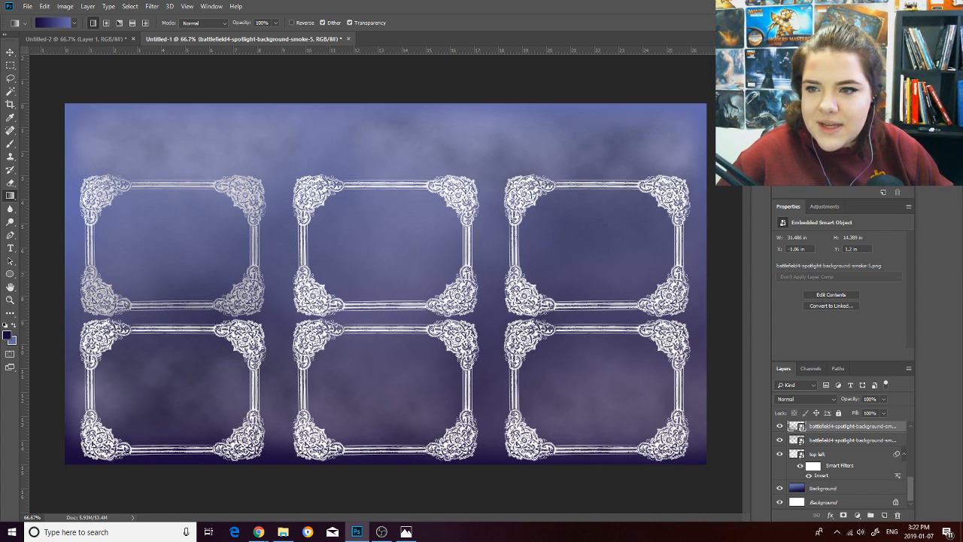
# Place a third copy of the smoke image and scale it to about 172% wide and 170% high over the upper canvas.
pyautogui.hotkey('ctrl', 'j')
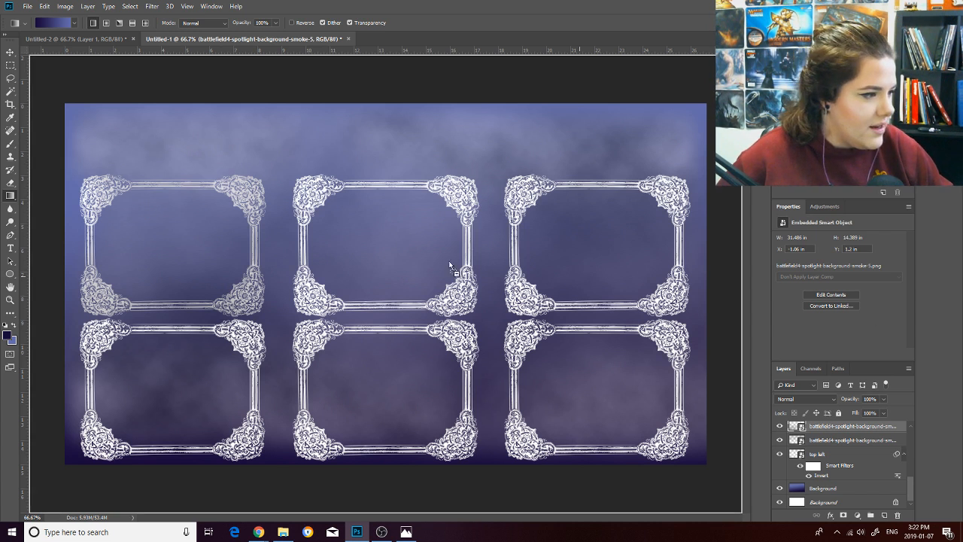
pyautogui.hotkey('ctrl', 't')
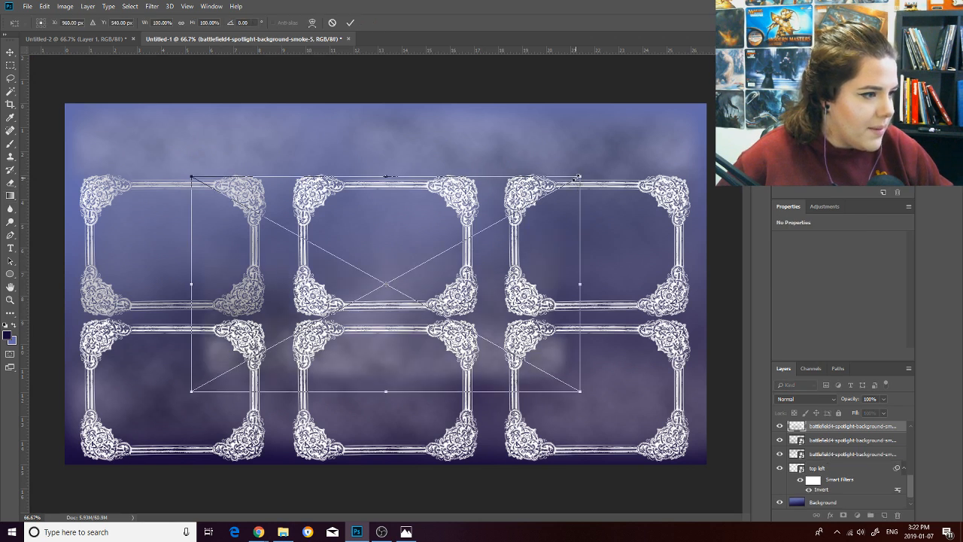
pyautogui.moveTo(579, 176); pyautogui.dragTo(716, 103)
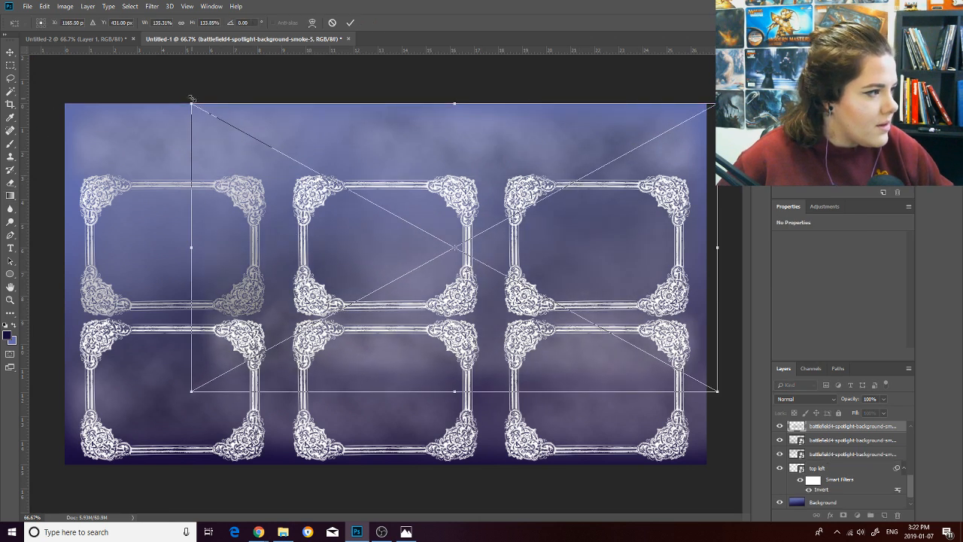
pyautogui.moveTo(191, 103); pyautogui.dragTo(34, 53)
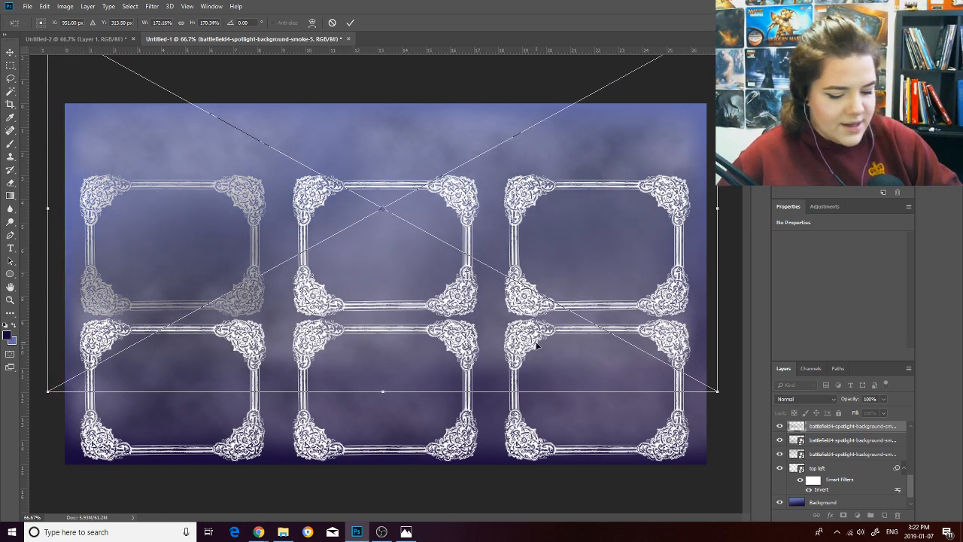
pyautogui.press('Return')
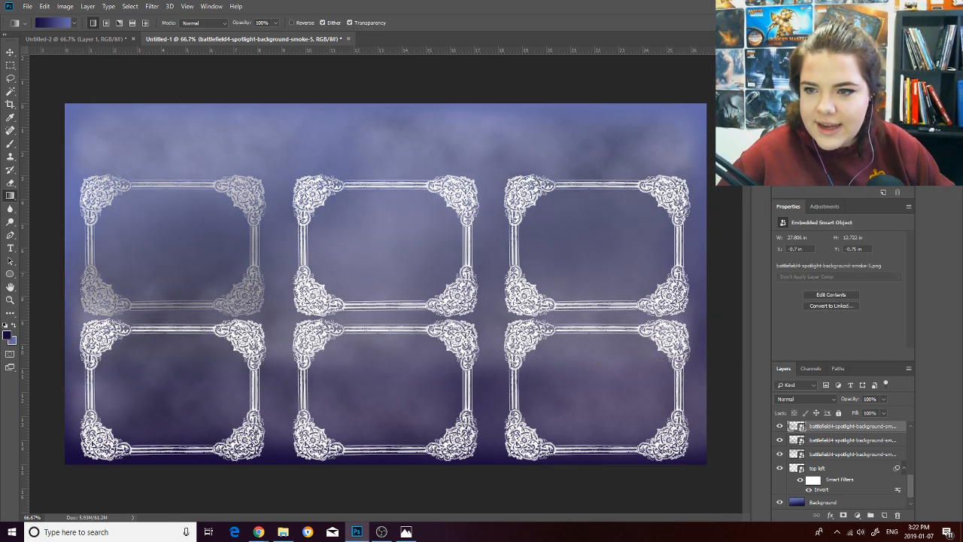
# Move the three smoke layers below the "top left" frame layer, directly above the gradient Background layer.
pyautogui.hotkey('alt', 'Tab')
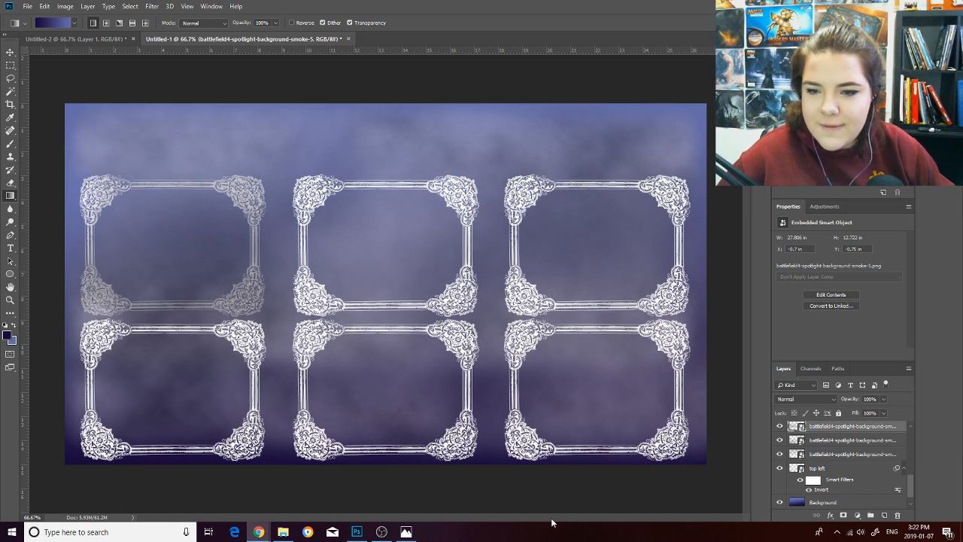
pyautogui.click(856, 428)
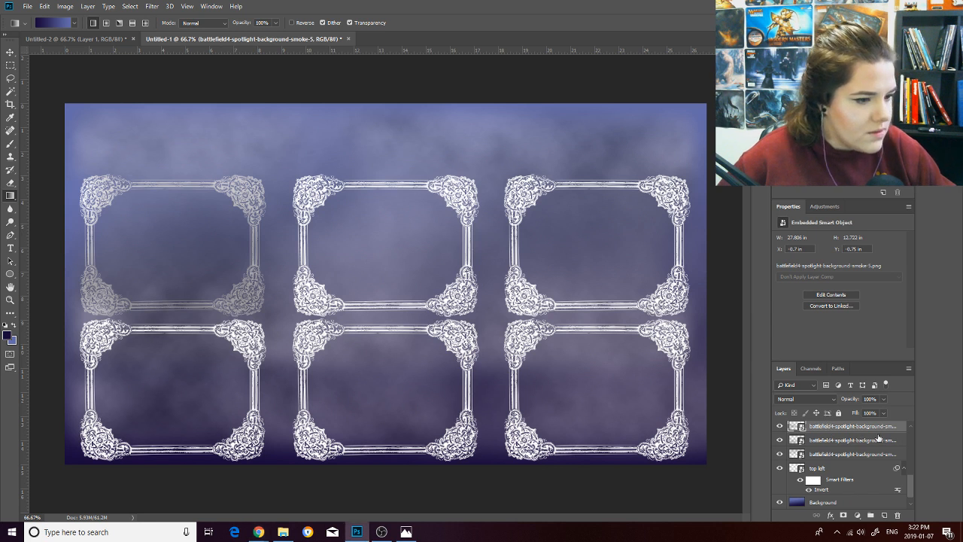
pyautogui.moveTo(835, 427); pyautogui.dragTo(835, 492)
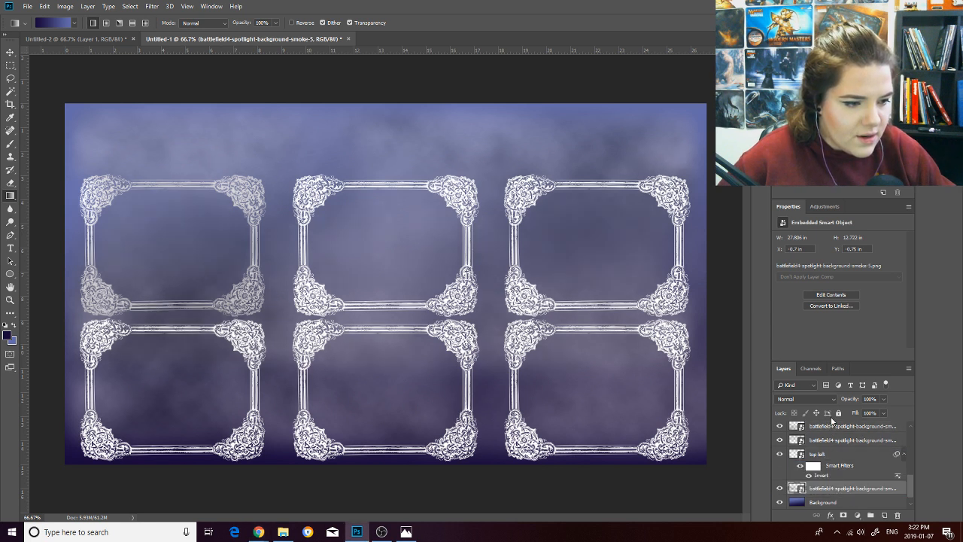
pyautogui.moveTo(834, 428); pyautogui.dragTo(835, 480)
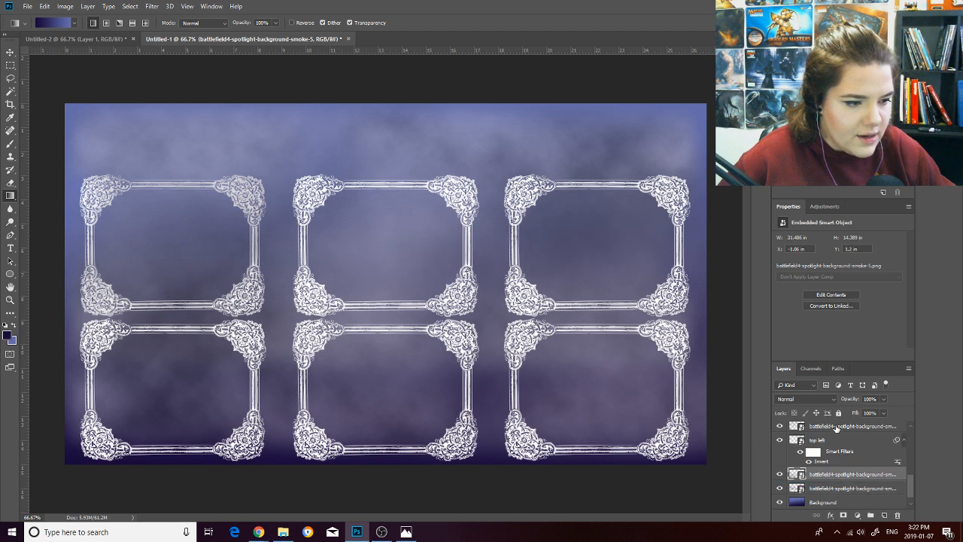
pyautogui.moveTo(836, 426); pyautogui.dragTo(836, 469)
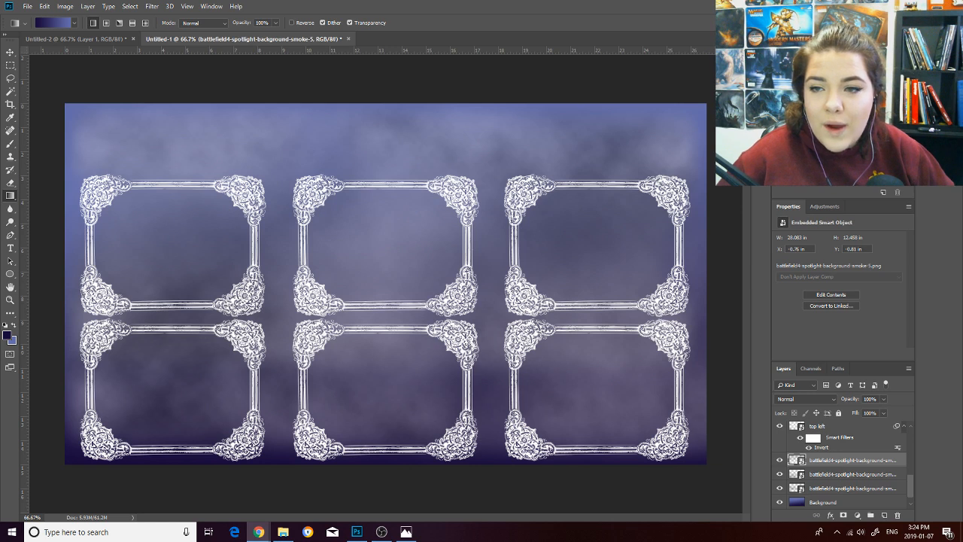
# Switch to Chrome, search Google for "cool fantasy text" in a new tab and open Cool Text's Fantasy Text Generator.
pyautogui.moveTo(651, 15); pyautogui.dragTo(649, 2)
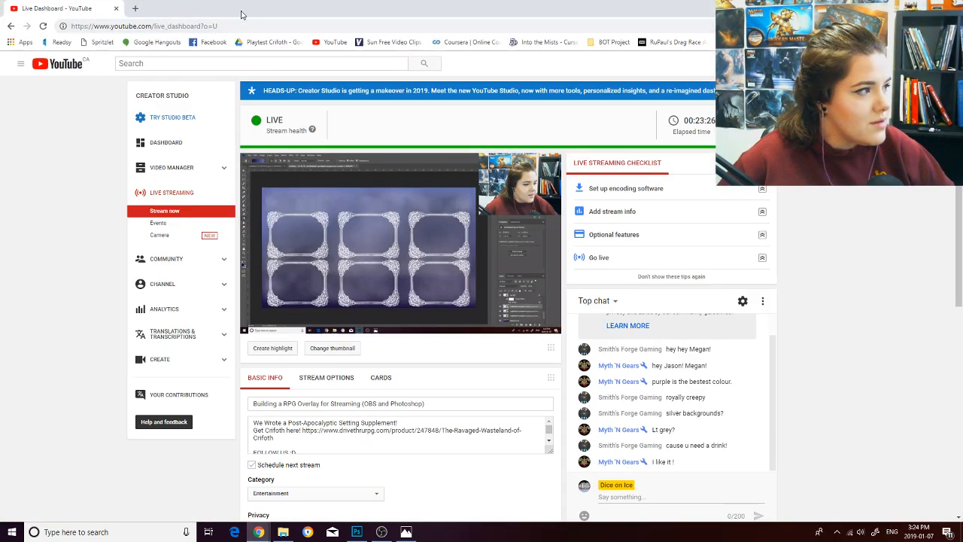
pyautogui.click(136, 8)
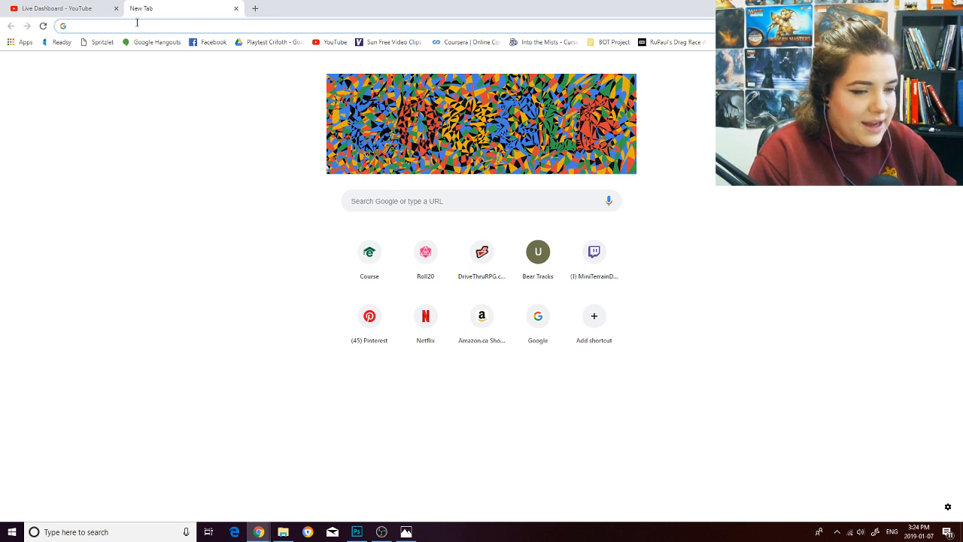
pyautogui.write('cool fa')
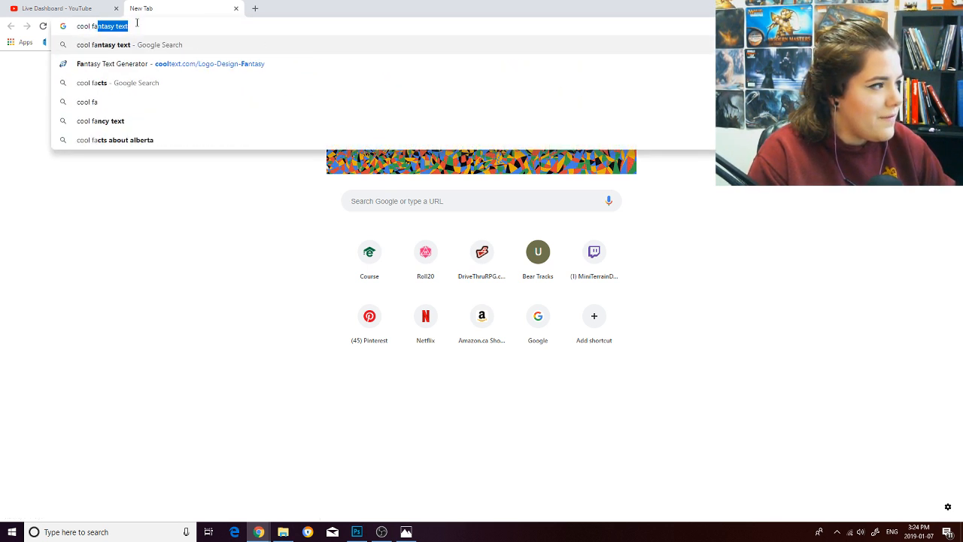
pyautogui.write('ntasy text')
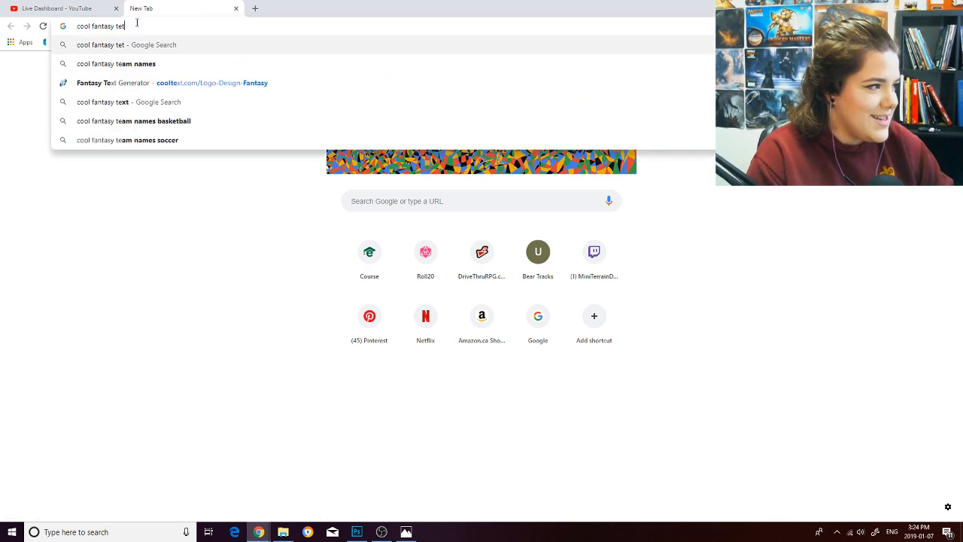
pyautogui.press('Return')
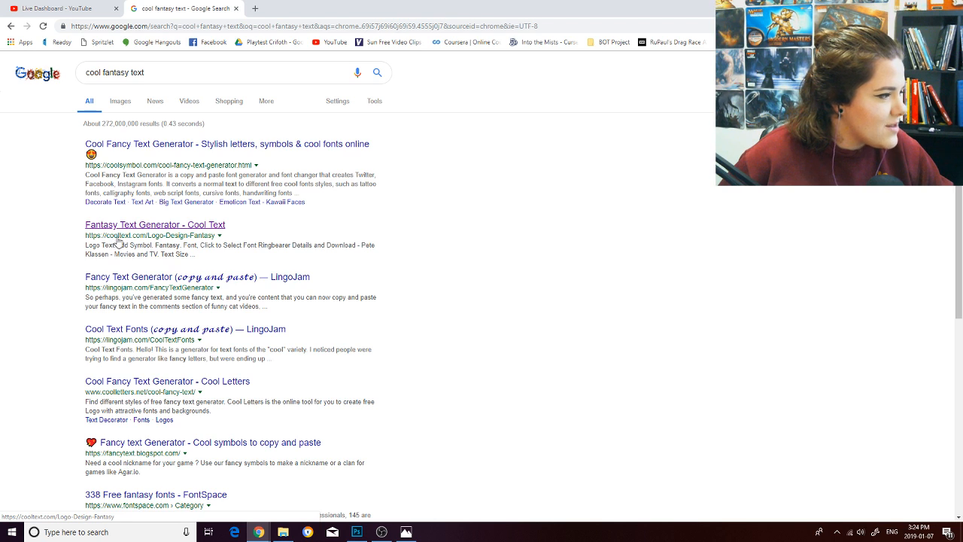
pyautogui.click(151, 226)
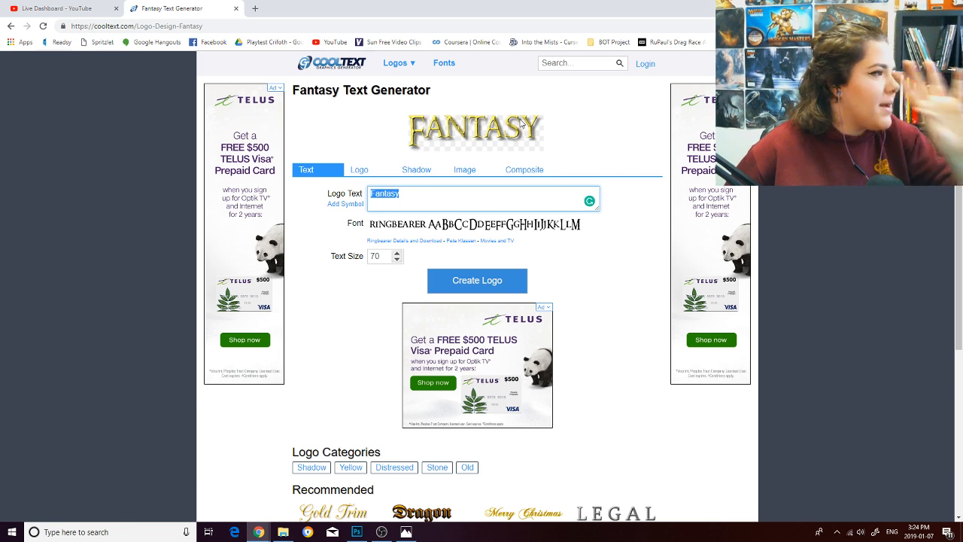
pyautogui.click(170, 28)
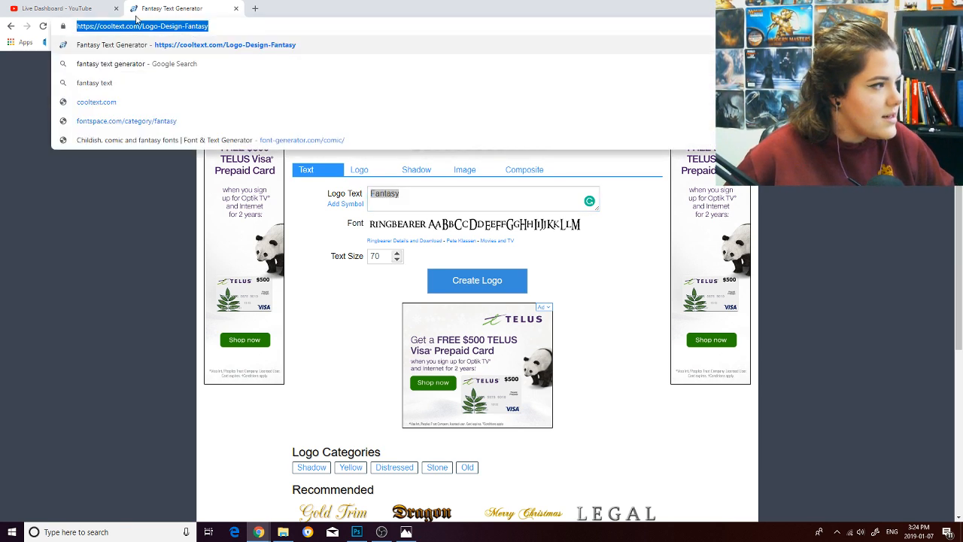
pyautogui.click(99, 215)
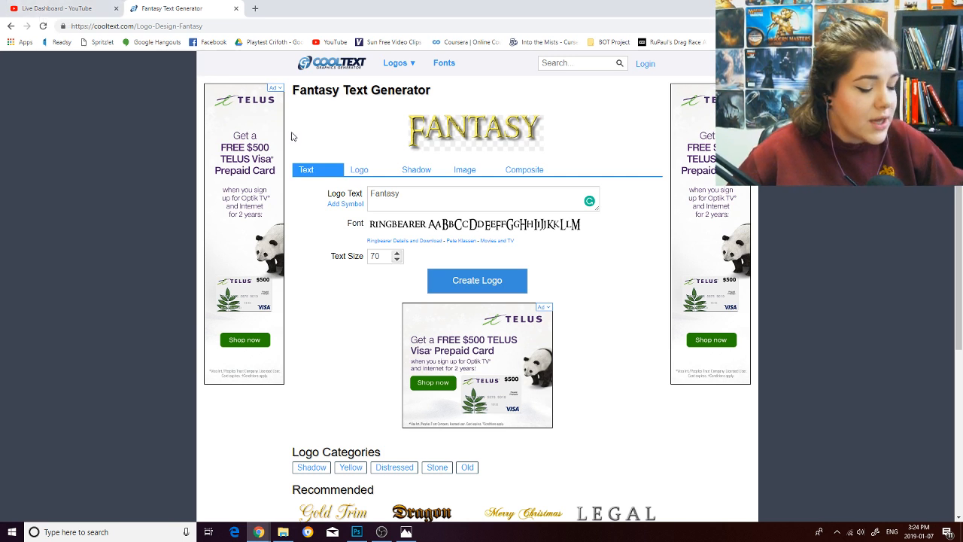
pyautogui.moveTo(571, 228)
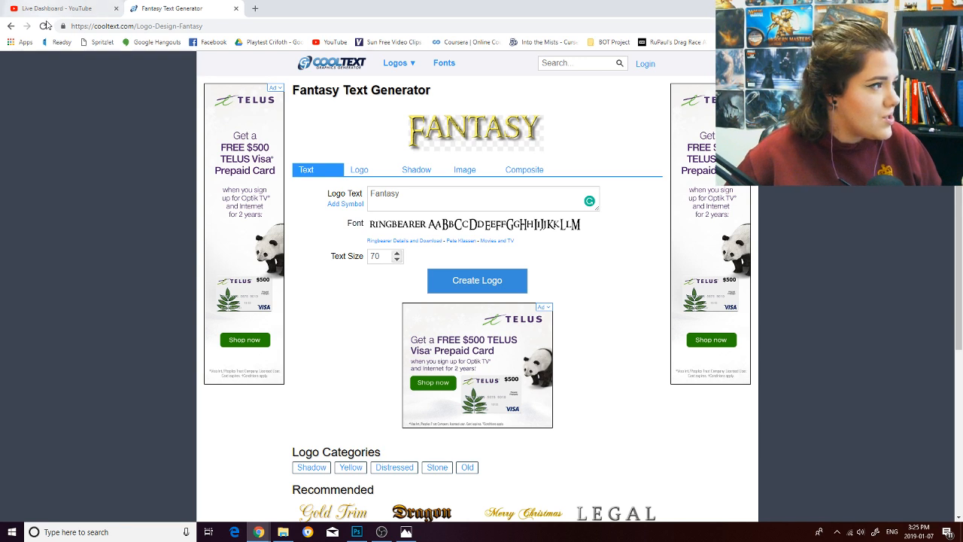
pyautogui.click(60, 9)
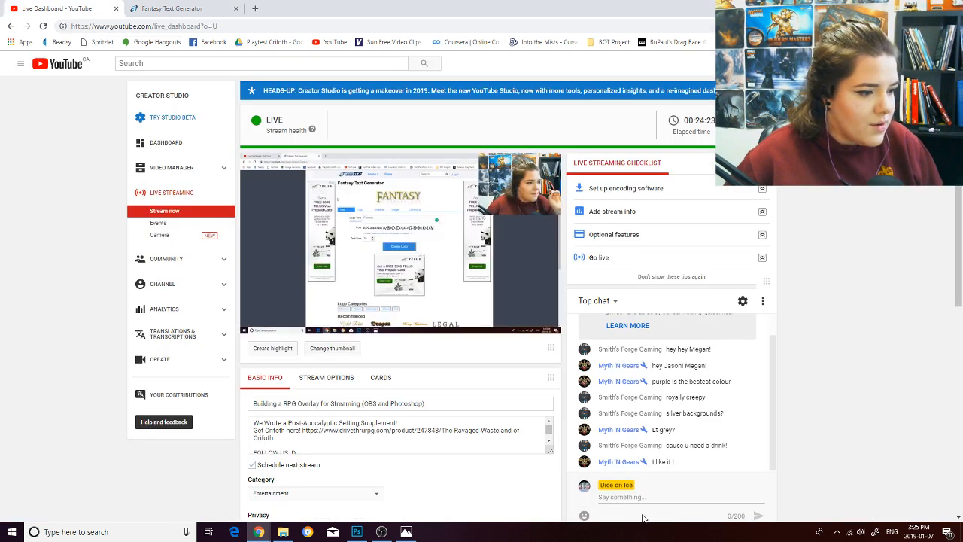
pyautogui.click(145, 7)
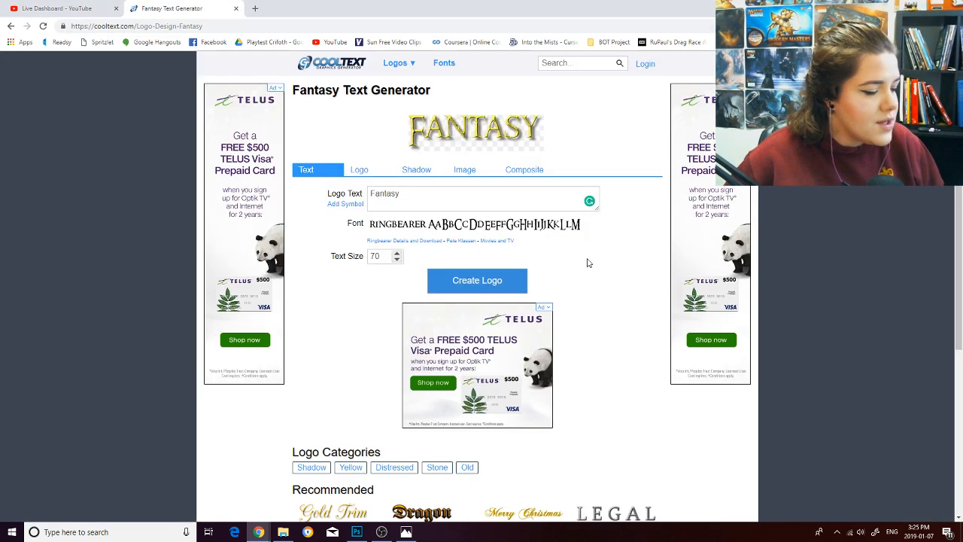
# Replace the sample logo text with "Everchild".
pyautogui.click(410, 191)
pyautogui.moveTo(403, 194); pyautogui.dragTo(347, 197)
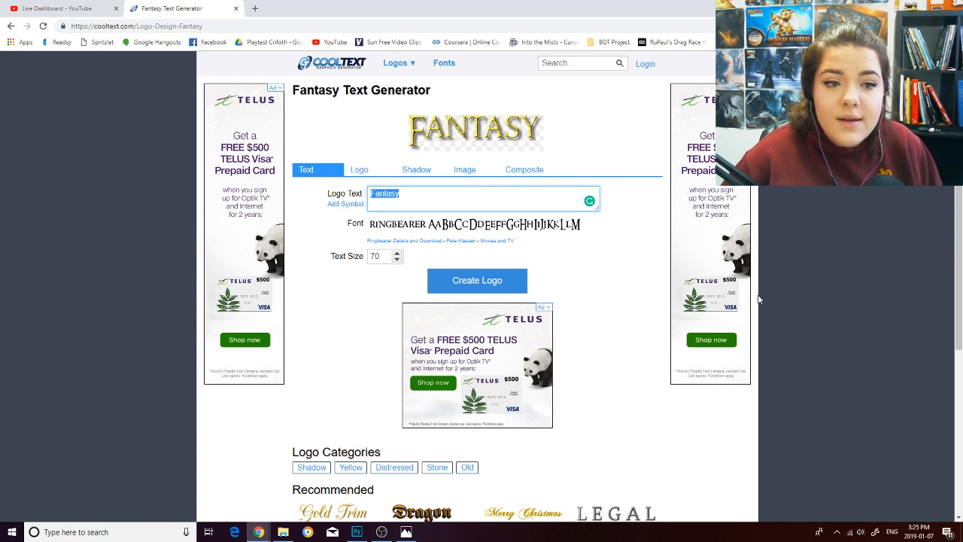
pyautogui.moveTo(428, 199); pyautogui.dragTo(358, 202)
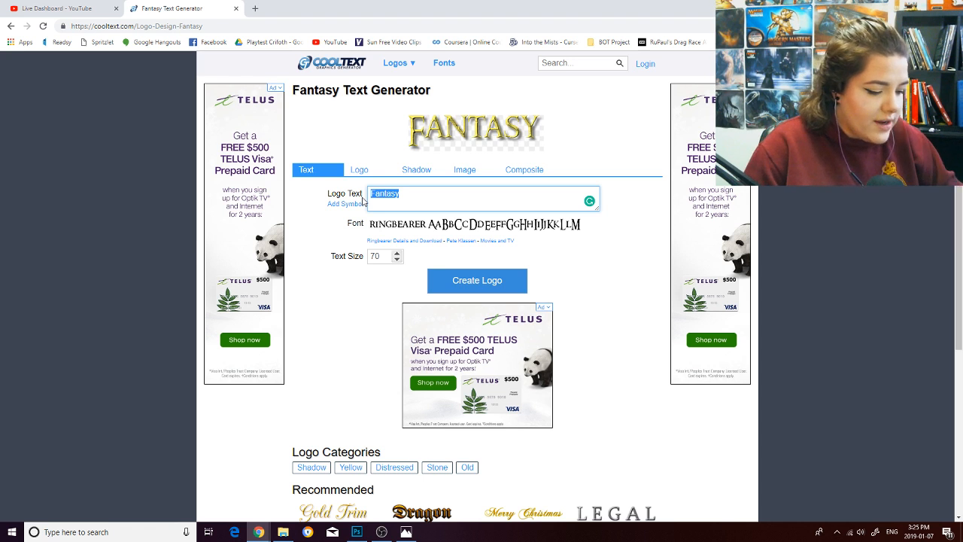
pyautogui.write('Everchild')
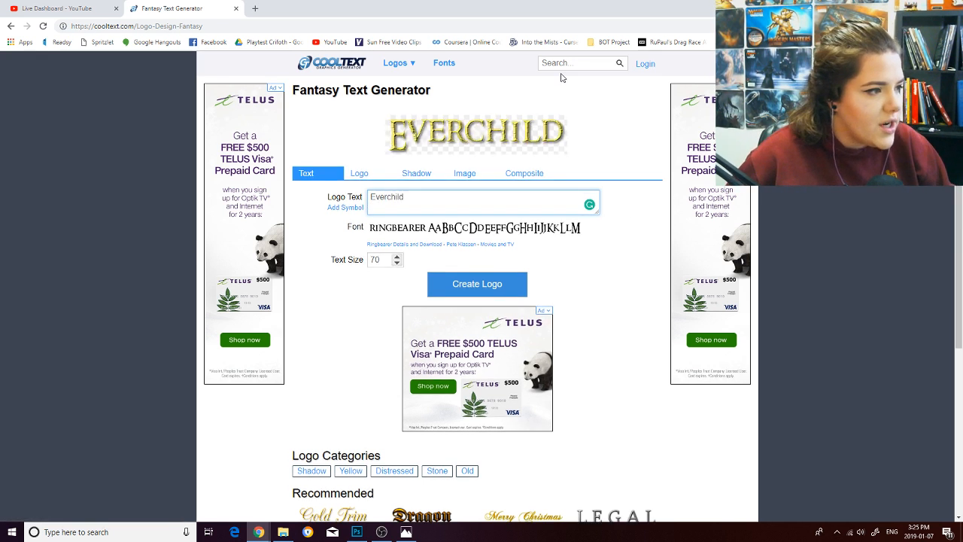
# Open the Gothic category of fonts for the logo text and move the Live Dashboard tab out to its own window.
pyautogui.click(430, 232)
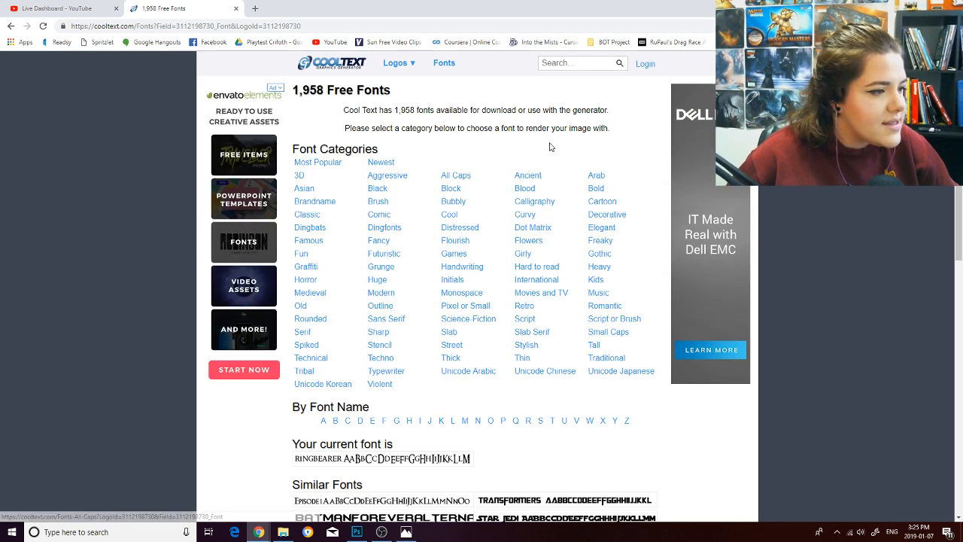
pyautogui.moveTo(76, 8); pyautogui.dragTo(962, 78)
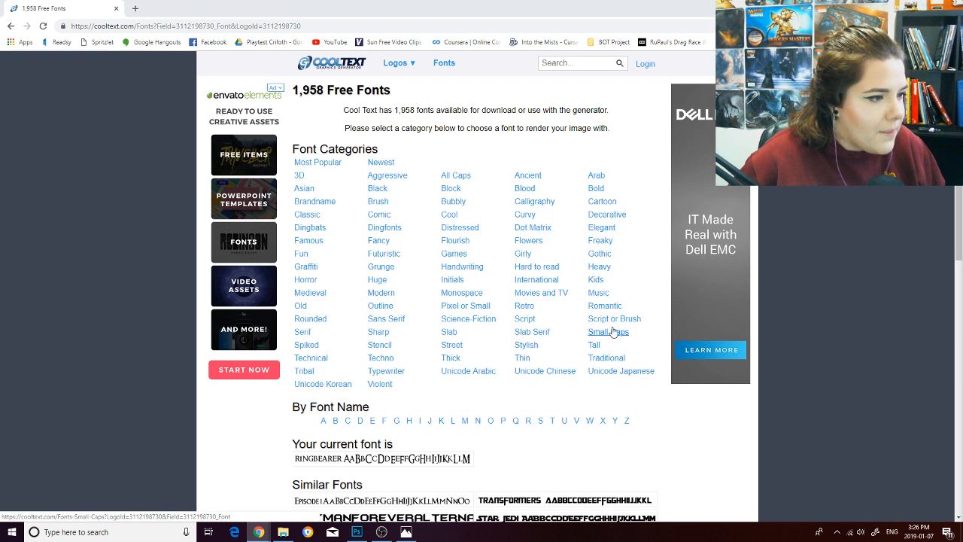
pyautogui.click(595, 256)
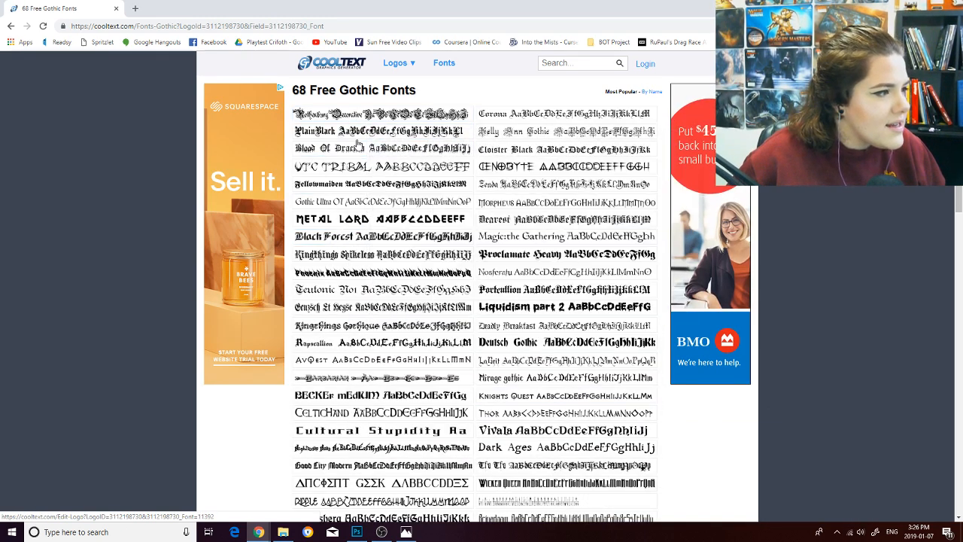
# Compare the previews of the Gothic fonts and choose Blood Of Dracula for the "Everchild" logo.
pyautogui.moveTo(358, 166)
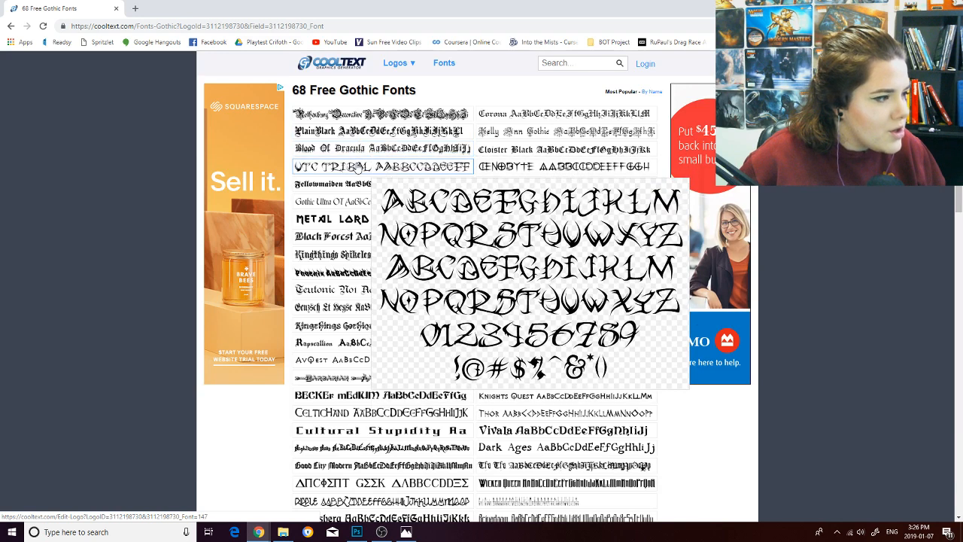
pyautogui.moveTo(357, 202)
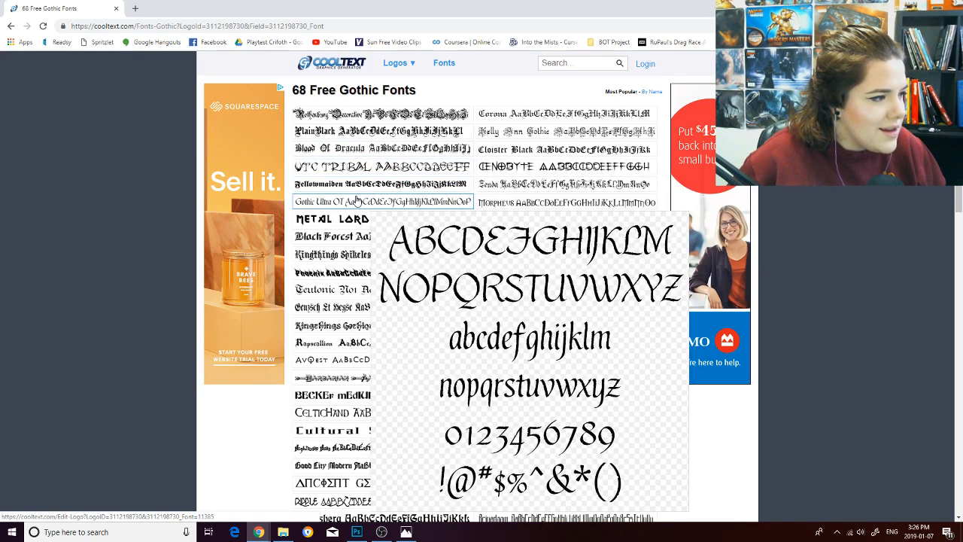
pyautogui.moveTo(361, 237)
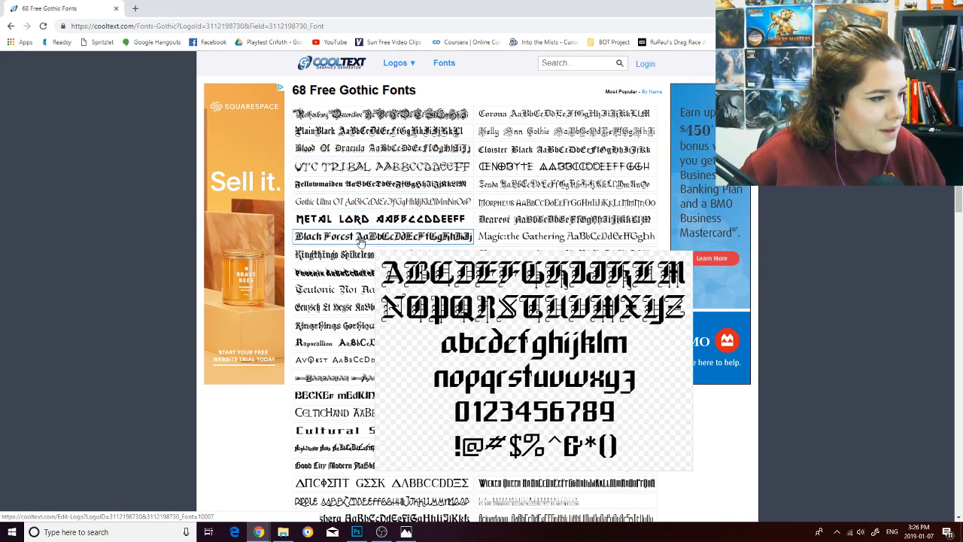
pyautogui.moveTo(362, 309)
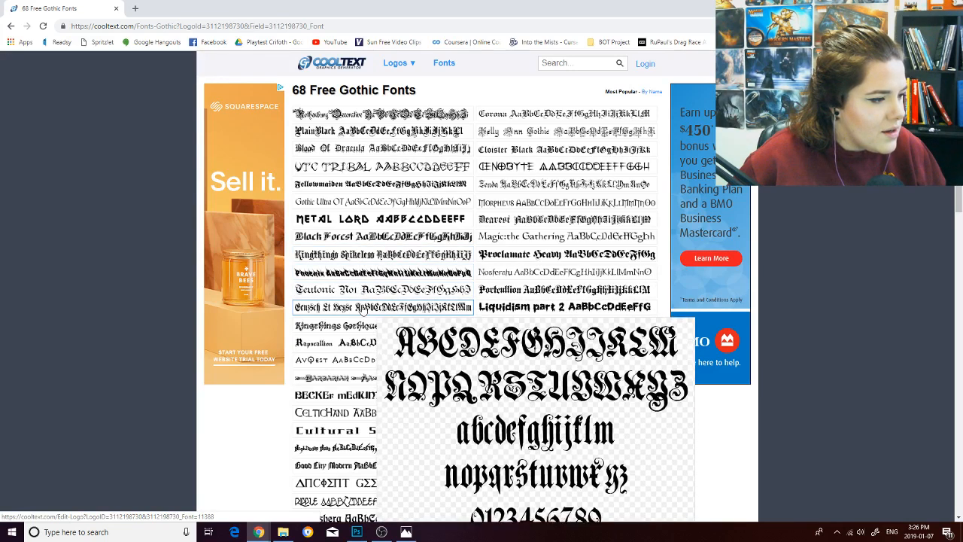
pyautogui.moveTo(365, 342)
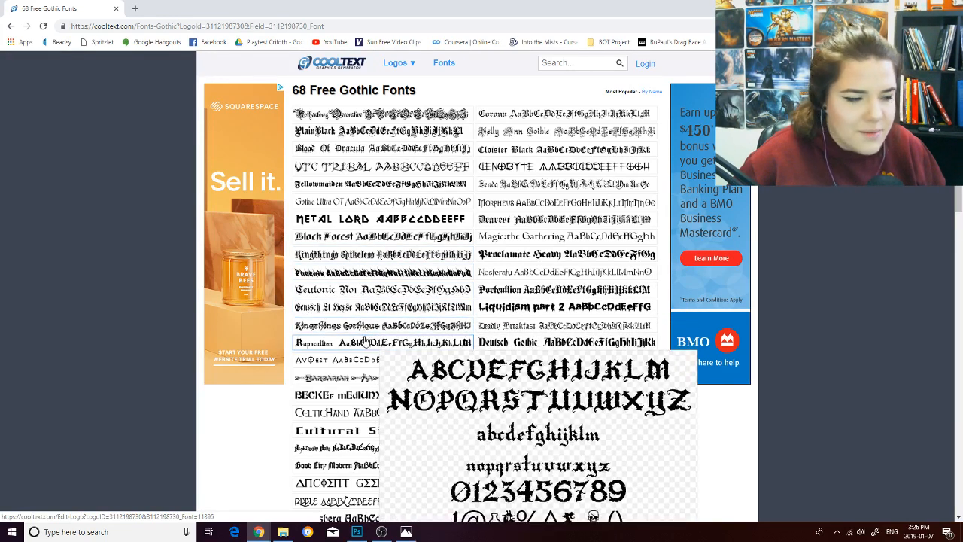
pyautogui.scroll(-1, 601, 421)
pyautogui.moveTo(533, 299)
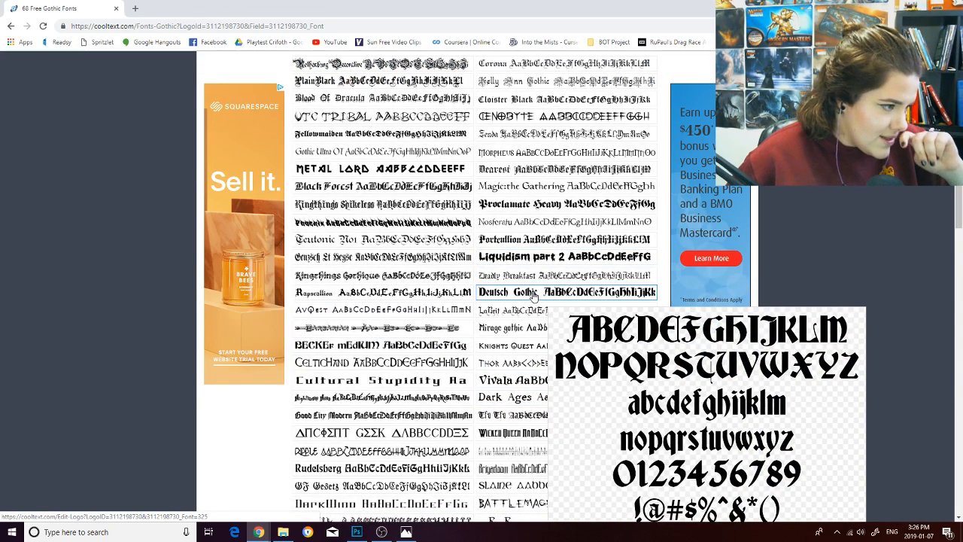
pyautogui.moveTo(536, 204)
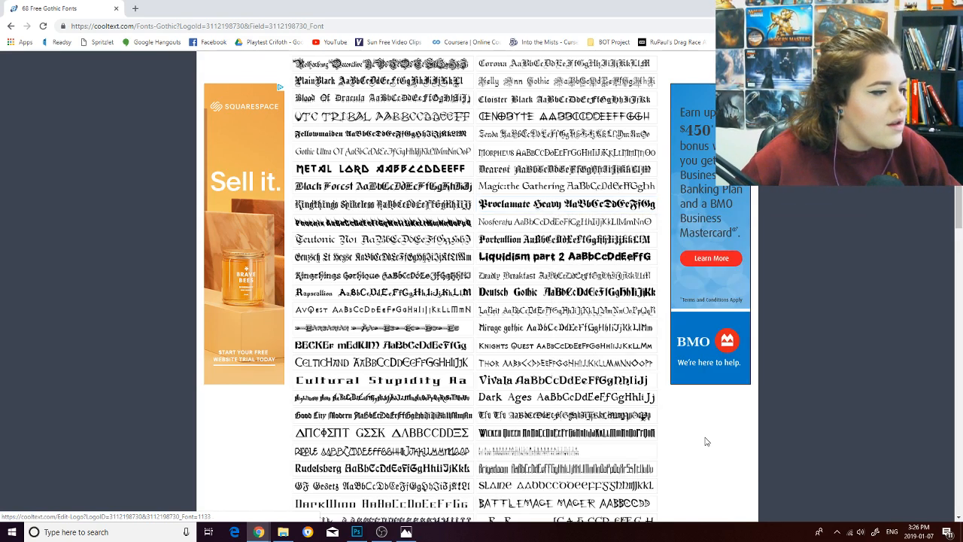
pyautogui.moveTo(457, 442)
pyautogui.scroll(-2, 457, 442)
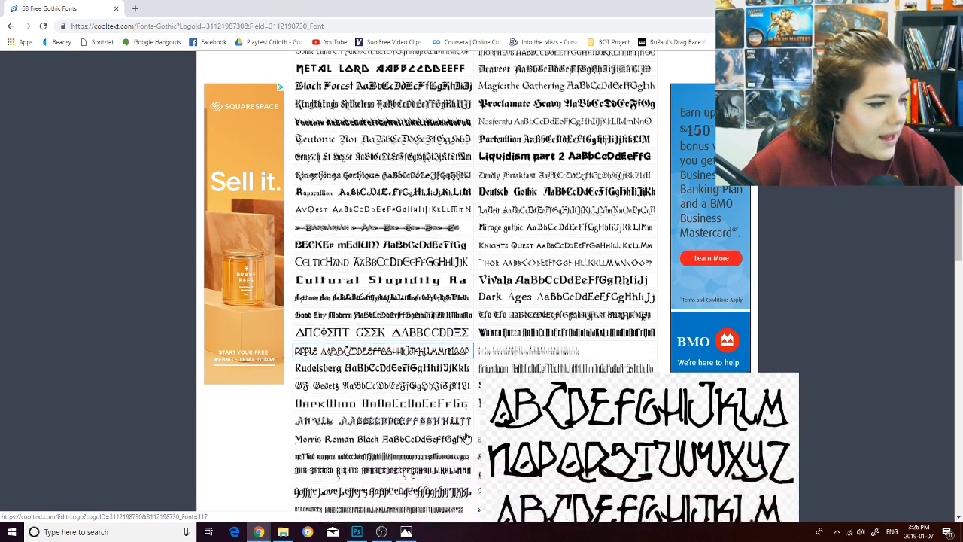
pyautogui.scroll(-1, 466, 436)
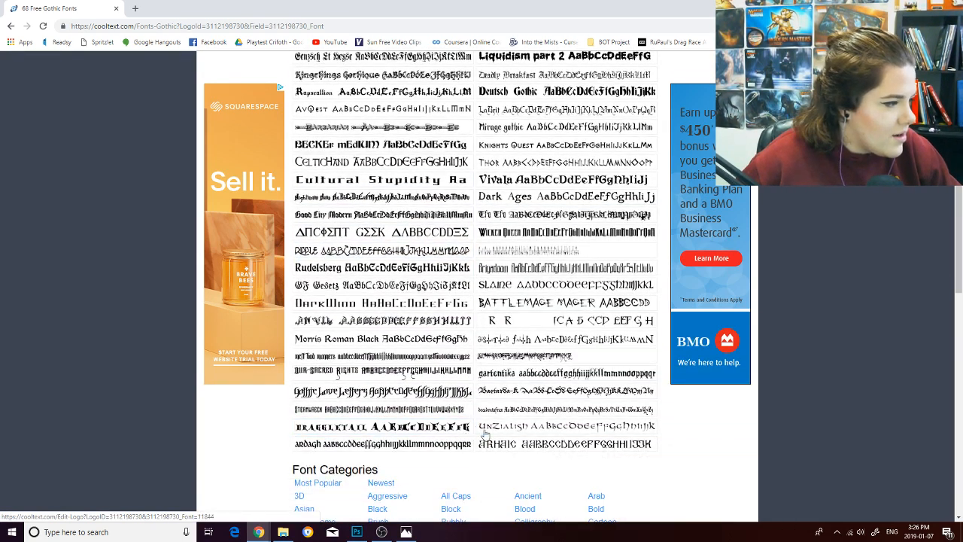
pyautogui.scroll(3, 484, 416)
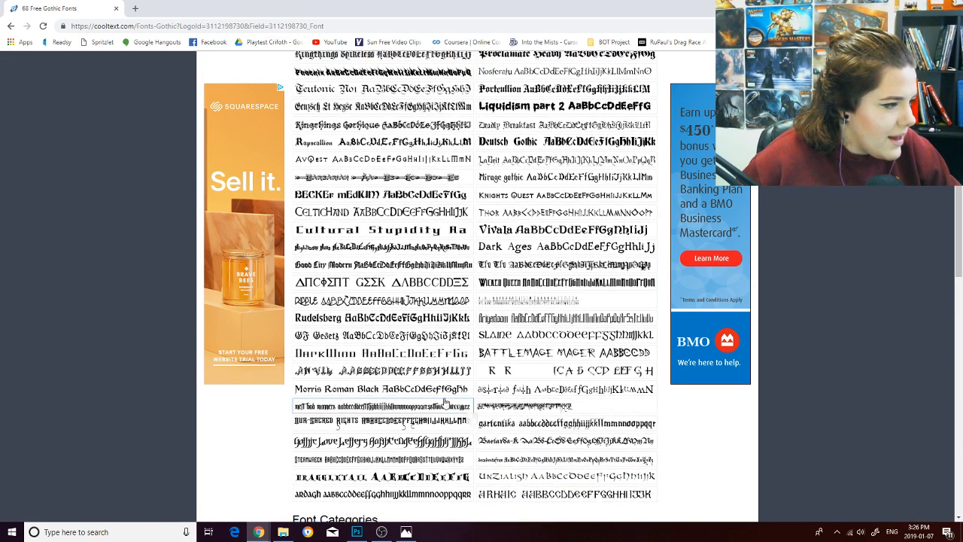
pyautogui.moveTo(483, 416)
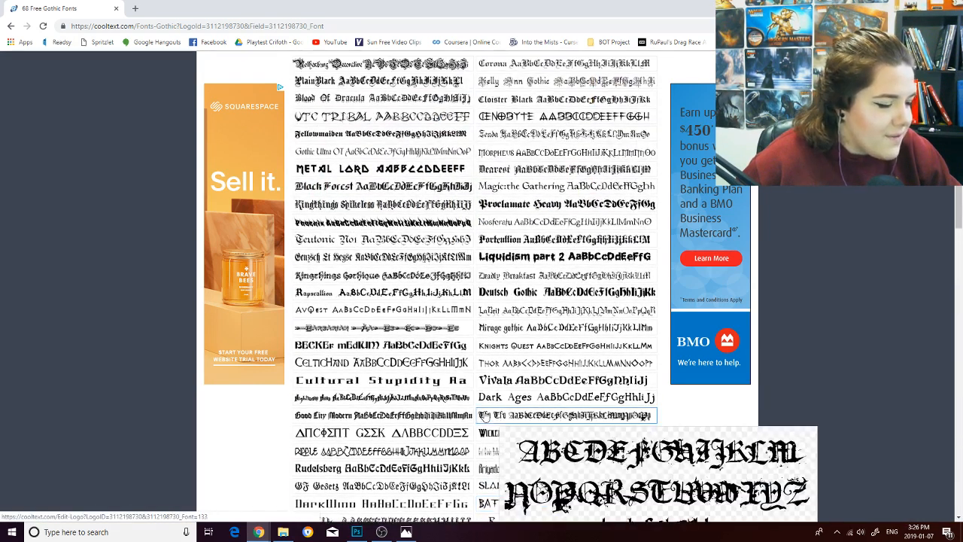
pyautogui.scroll(1, 483, 416)
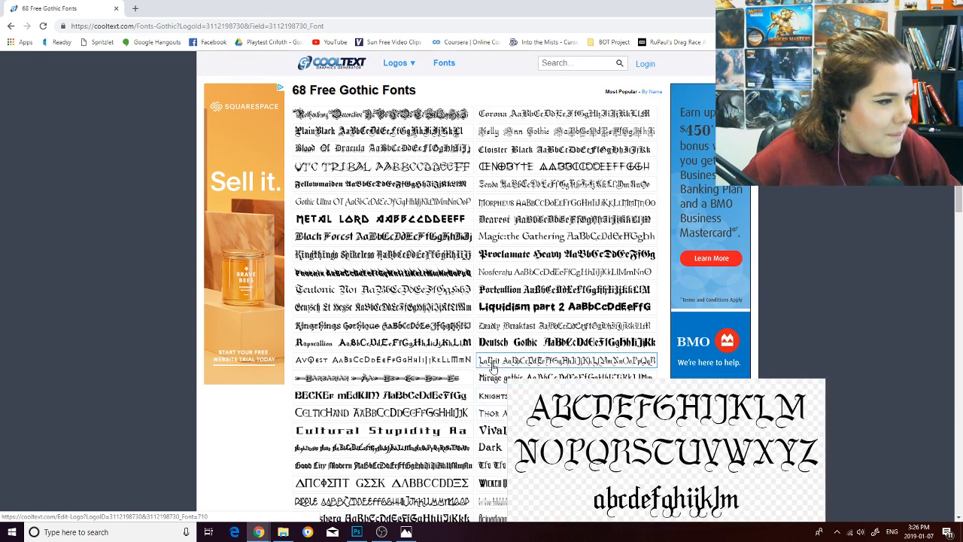
pyautogui.moveTo(508, 323)
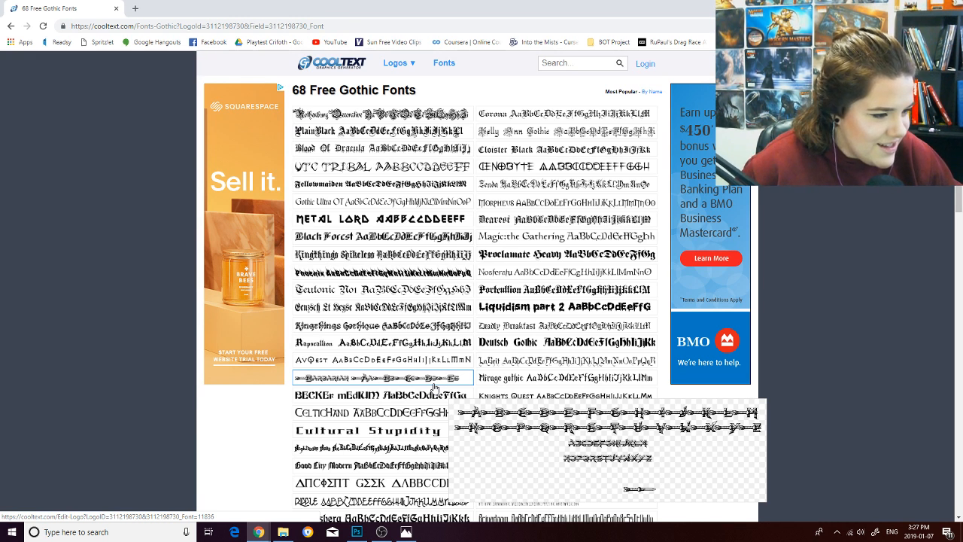
pyautogui.scroll(-2, 683, 424)
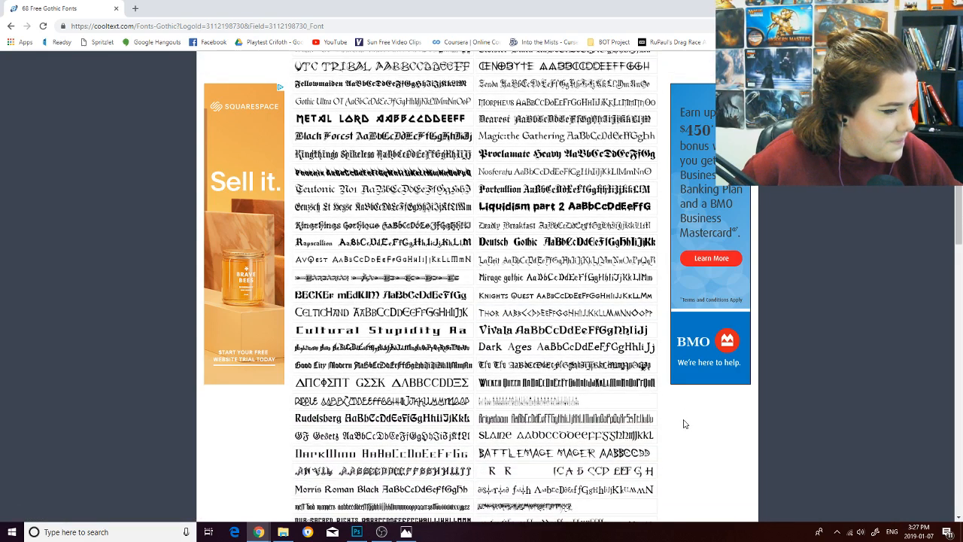
pyautogui.scroll(1, 572, 467)
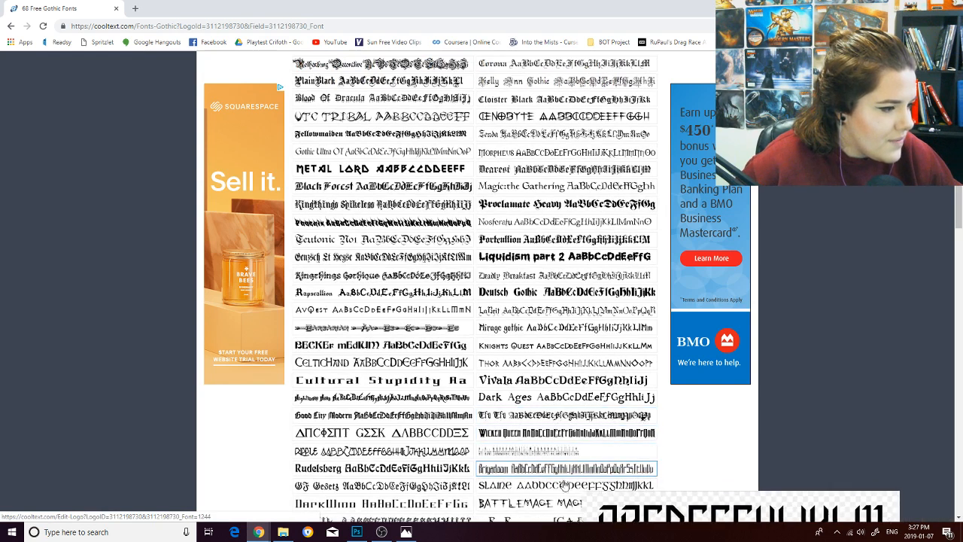
pyautogui.scroll(1, 536, 345)
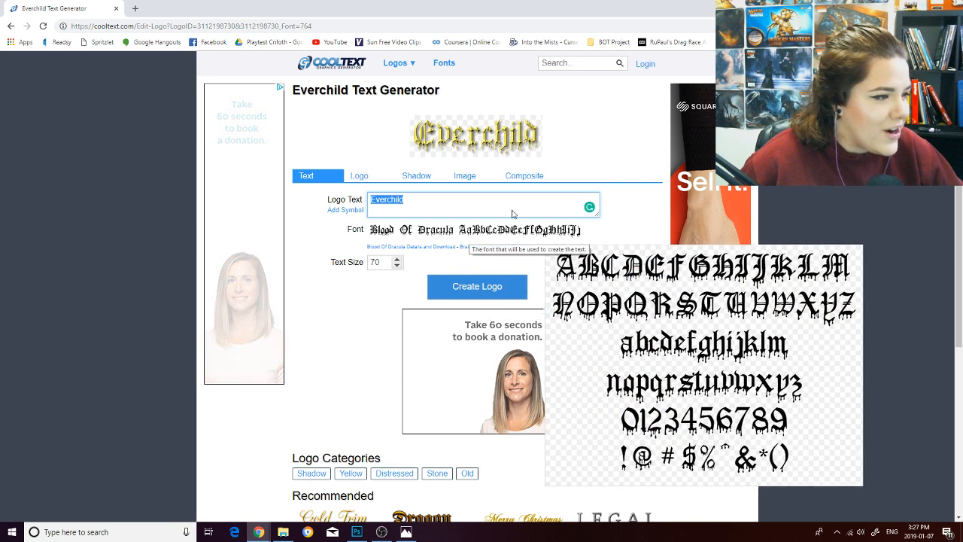
# Set the logo's start color to the muted olive #9E9C78.
pyautogui.click(367, 179)
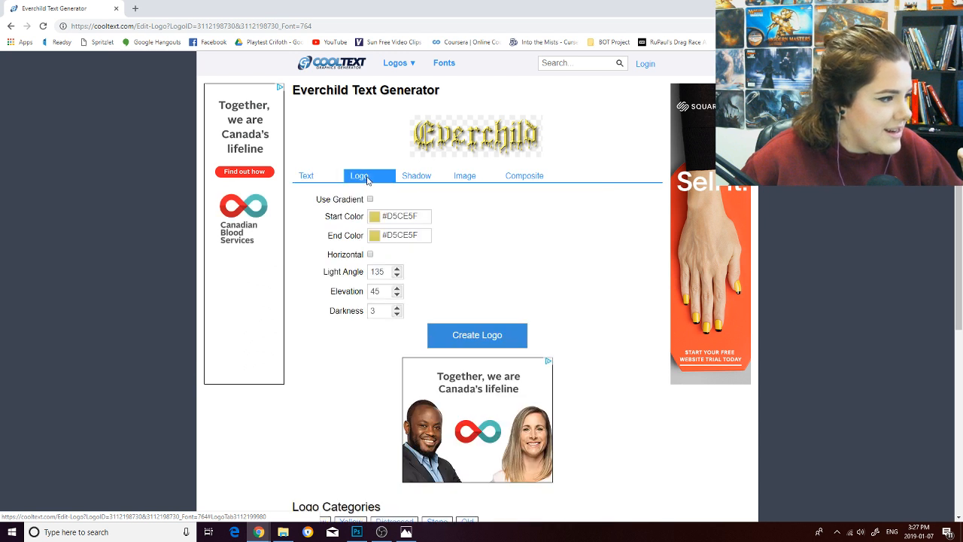
pyautogui.click(375, 217)
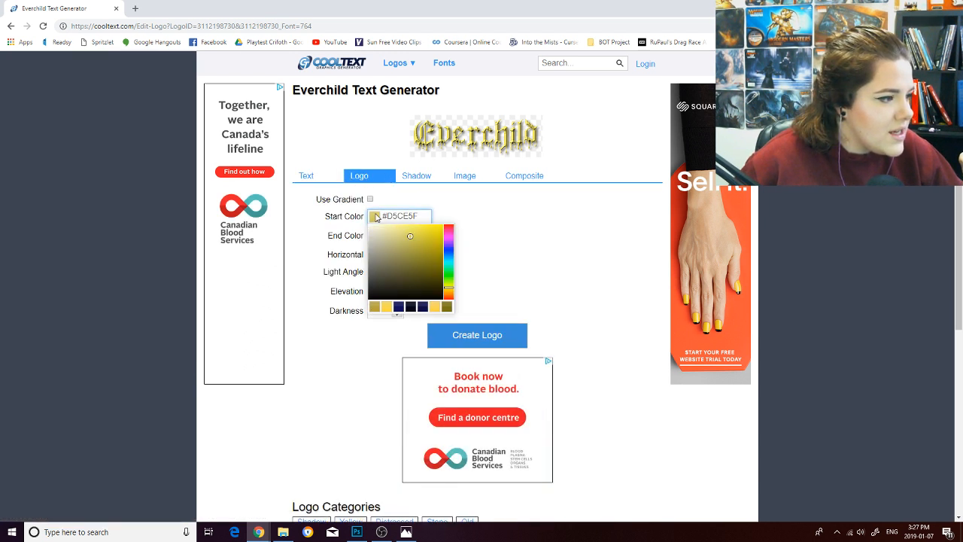
pyautogui.moveTo(390, 255)
pyautogui.mouseDown()
pyautogui.moveTo(378, 239)
pyautogui.moveTo(385, 253)
pyautogui.mouseUp()
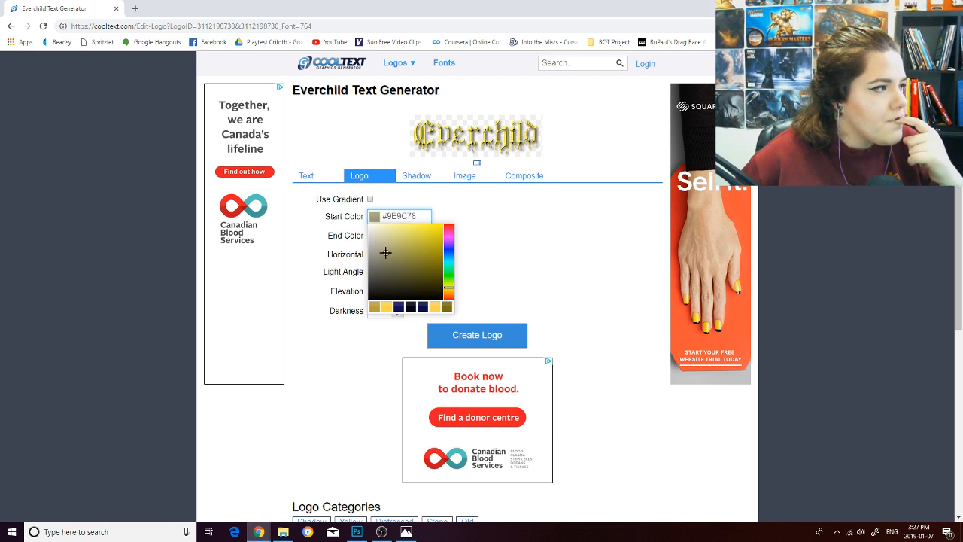
# Switch to Photoshop to view the framed overlay and return to the Cool Text logo page.
pyautogui.click(356, 532)
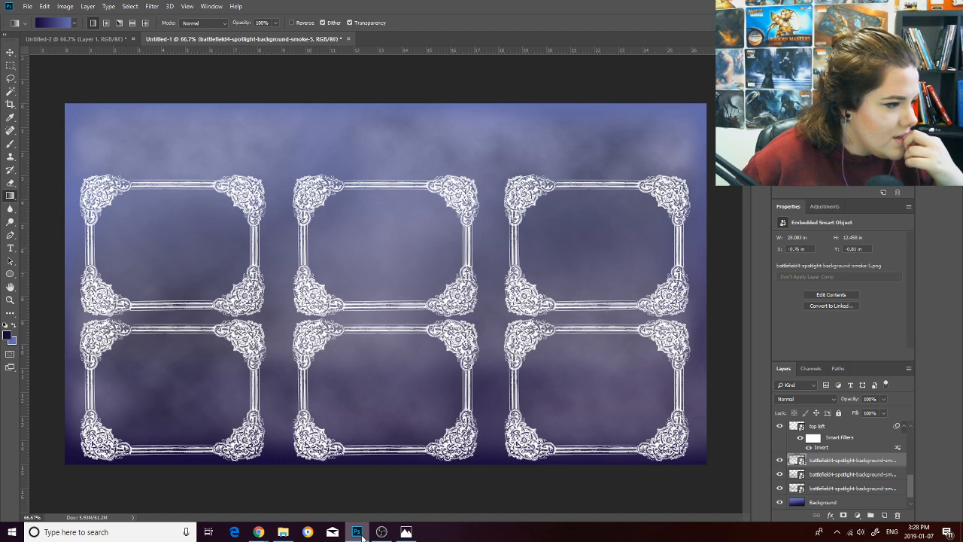
pyautogui.click(406, 533)
pyautogui.click(405, 536)
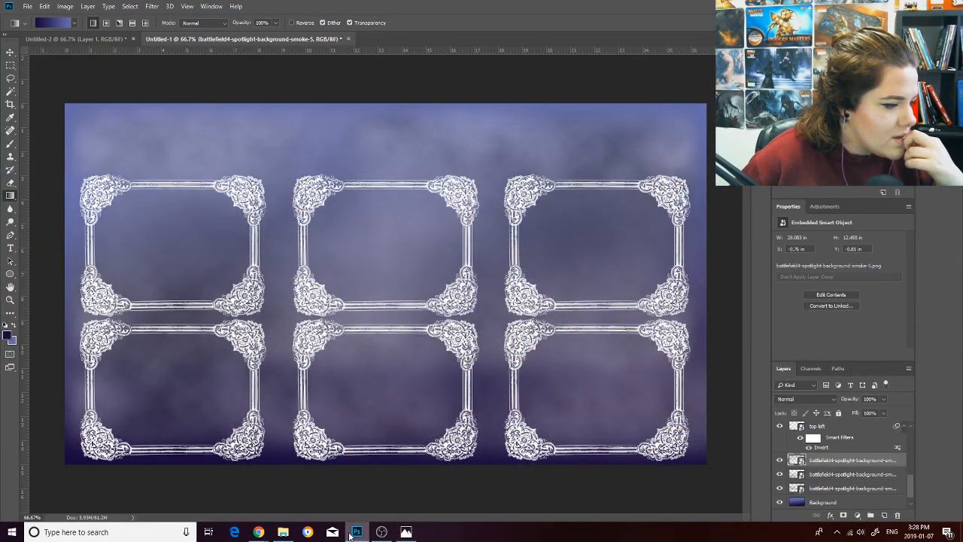
pyautogui.moveTo(259, 533)
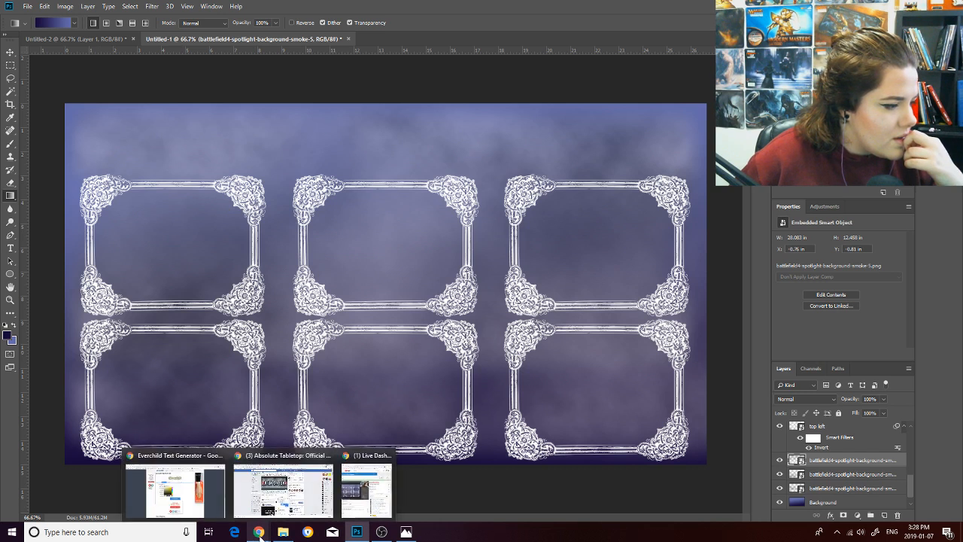
pyautogui.click(152, 496)
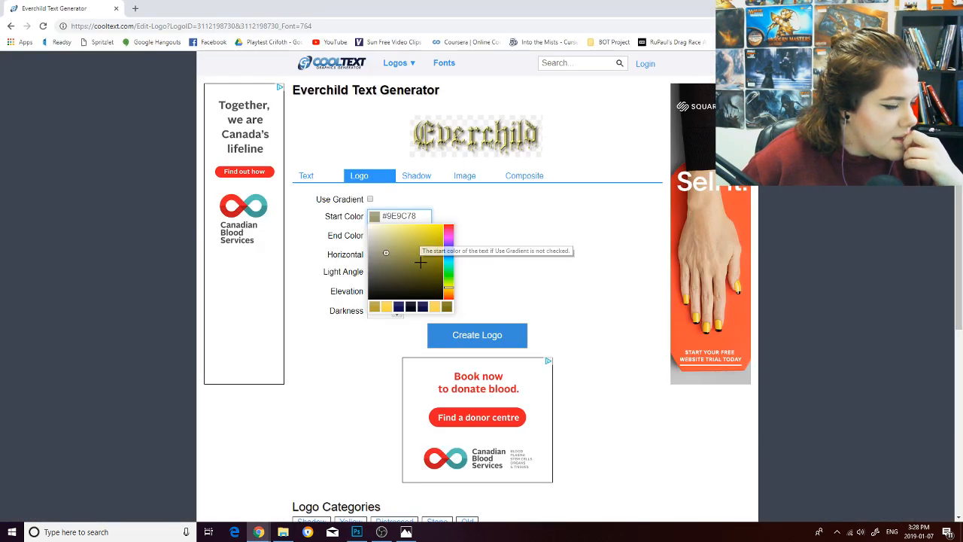
# Change the logo's start color to the bright red #FF3333.
pyautogui.moveTo(457, 277); pyautogui.dragTo(458, 306)
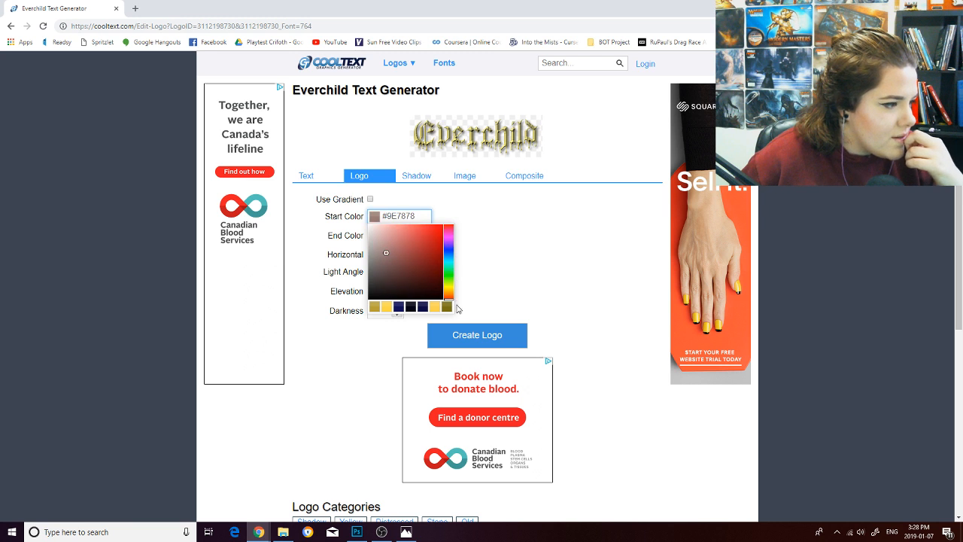
pyautogui.click(412, 249)
pyautogui.moveTo(412, 248); pyautogui.dragTo(443, 225)
pyautogui.click(437, 225)
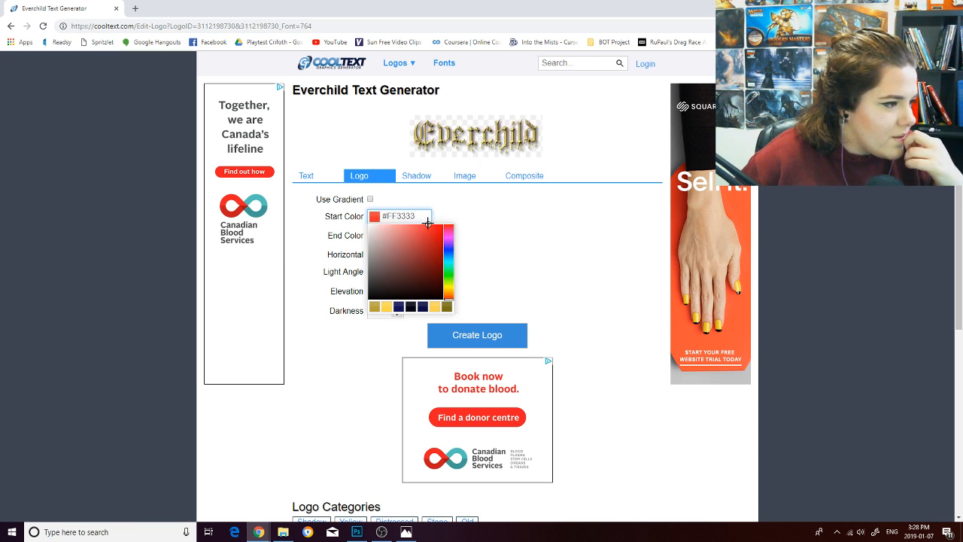
pyautogui.click(534, 227)
# Set the logo's end color to black, #000000.
pyautogui.click(374, 238)
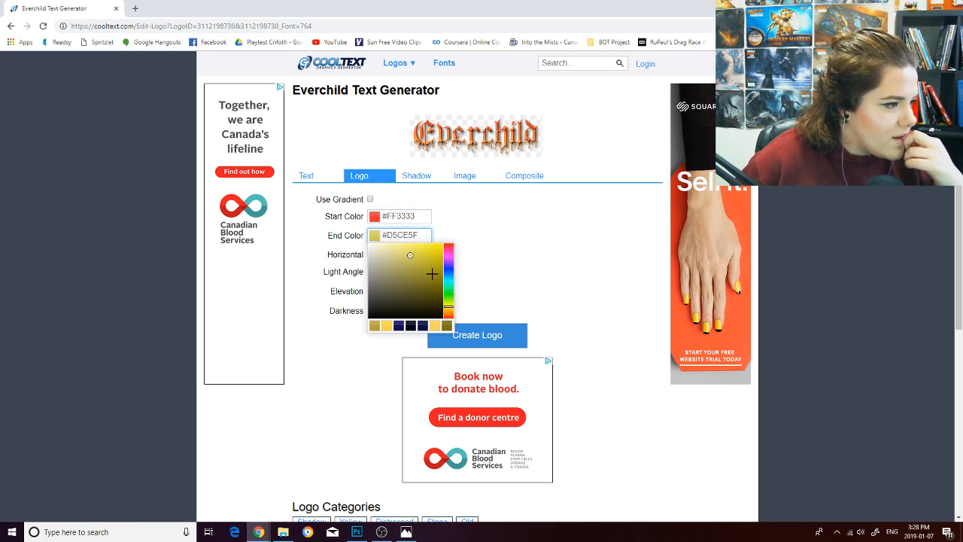
pyautogui.moveTo(418, 258); pyautogui.dragTo(312, 390)
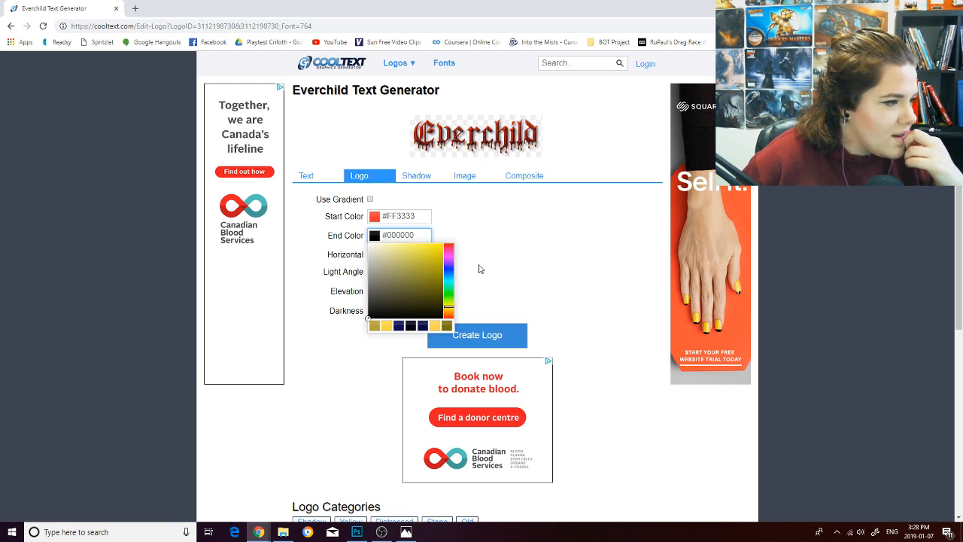
pyautogui.click(541, 250)
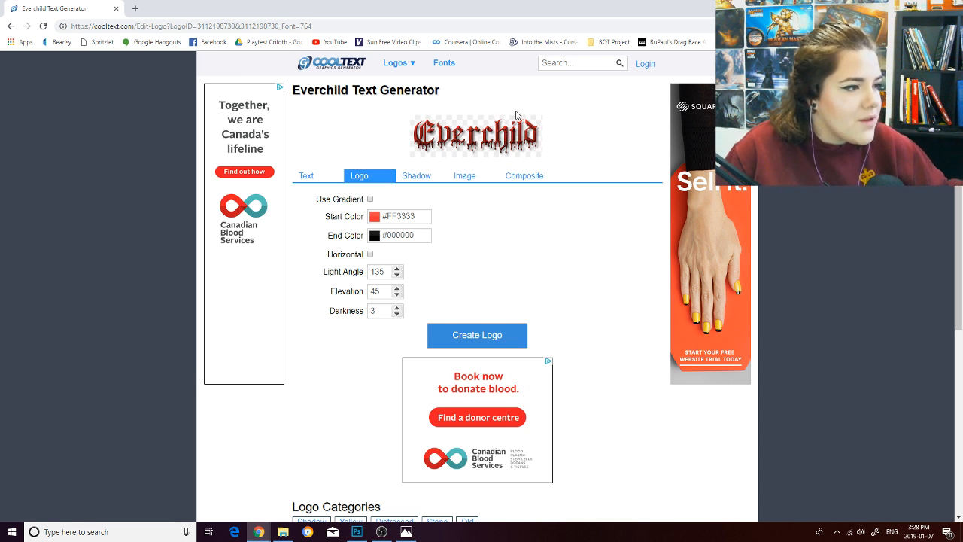
pyautogui.moveTo(428, 198)
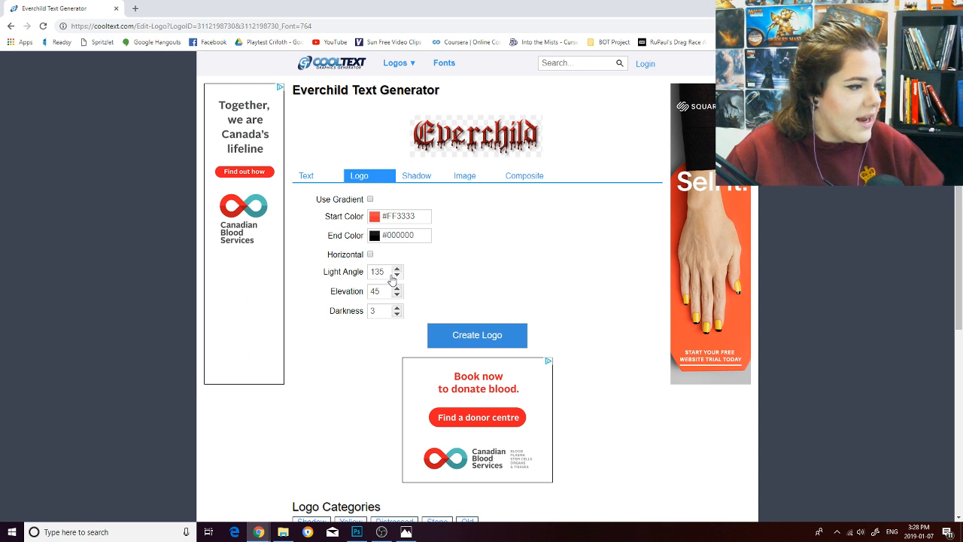
pyautogui.moveTo(372, 267)
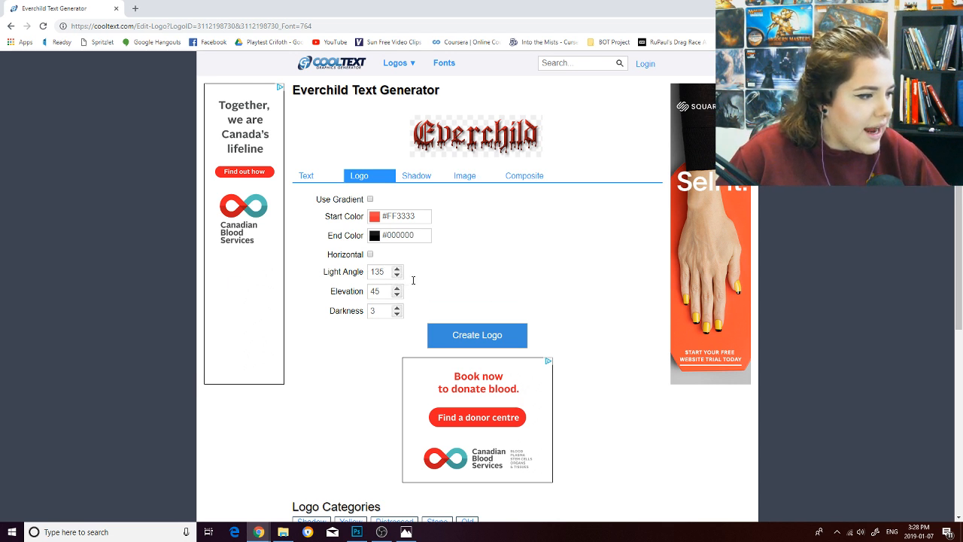
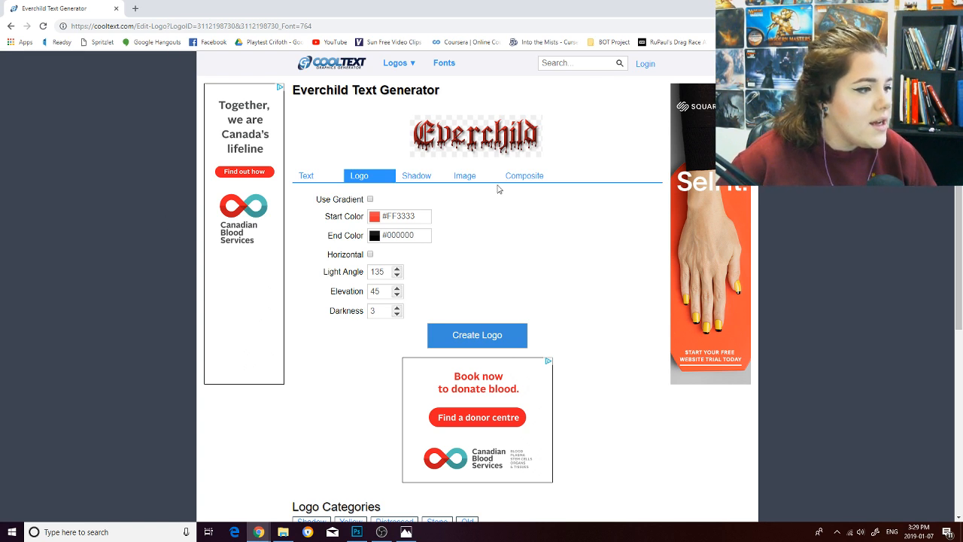
# Reduce the browser to a smaller window over the cleared desktop and save the red "Everchild" logo image onto the desktop.
pyautogui.moveTo(611, 16); pyautogui.dragTo(388, 114)
pyautogui.click(908, 6)
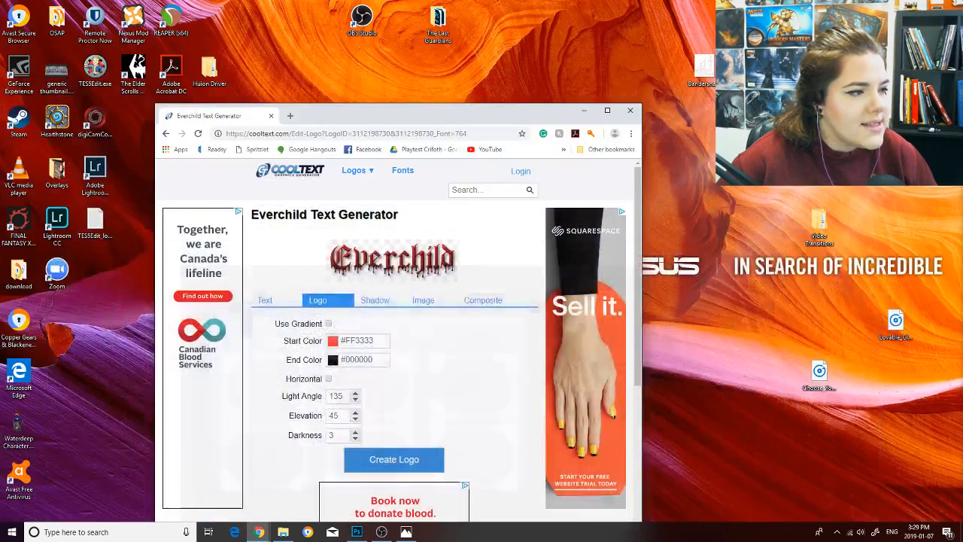
pyautogui.moveTo(514, 116); pyautogui.dragTo(509, 14)
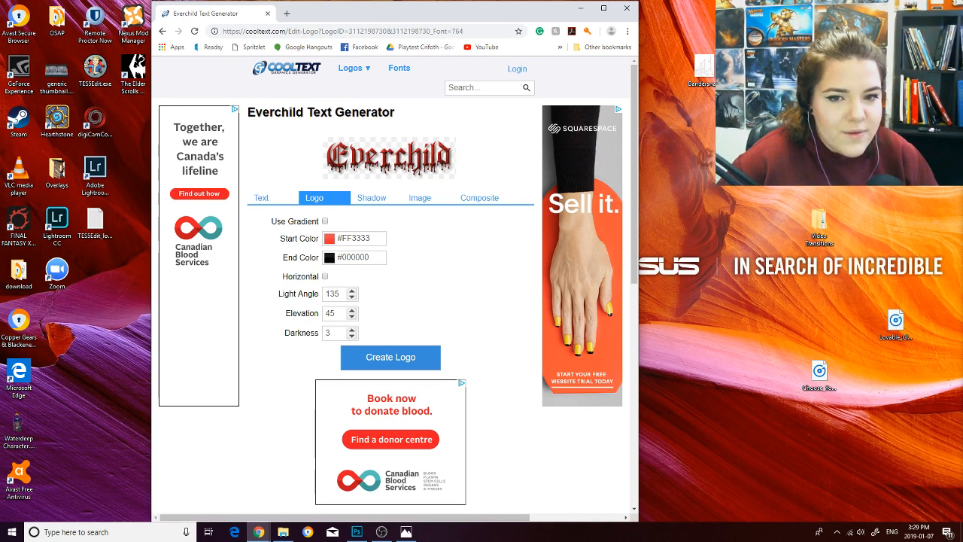
pyautogui.click(743, 192)
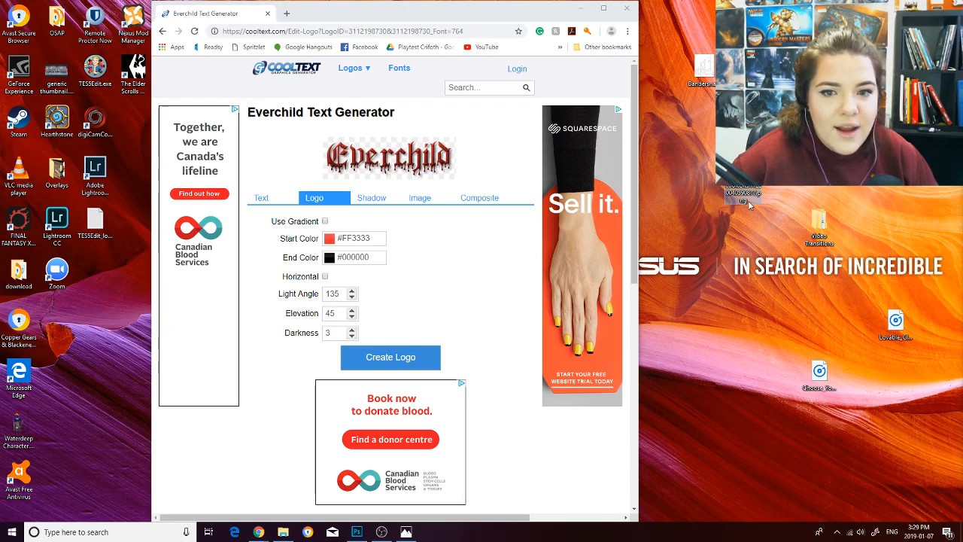
# Place the saved "Everchild" logo image from the desktop into the overlay document in Photoshop and maximize its window.
pyautogui.click(356, 532)
pyautogui.doubleClick(615, 7)
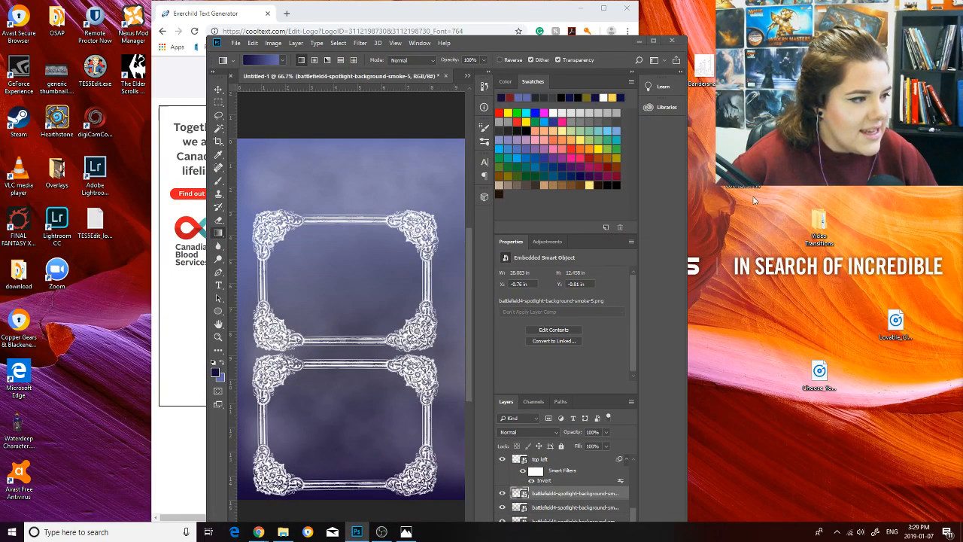
pyautogui.moveTo(406, 288); pyautogui.dragTo(406, 293)
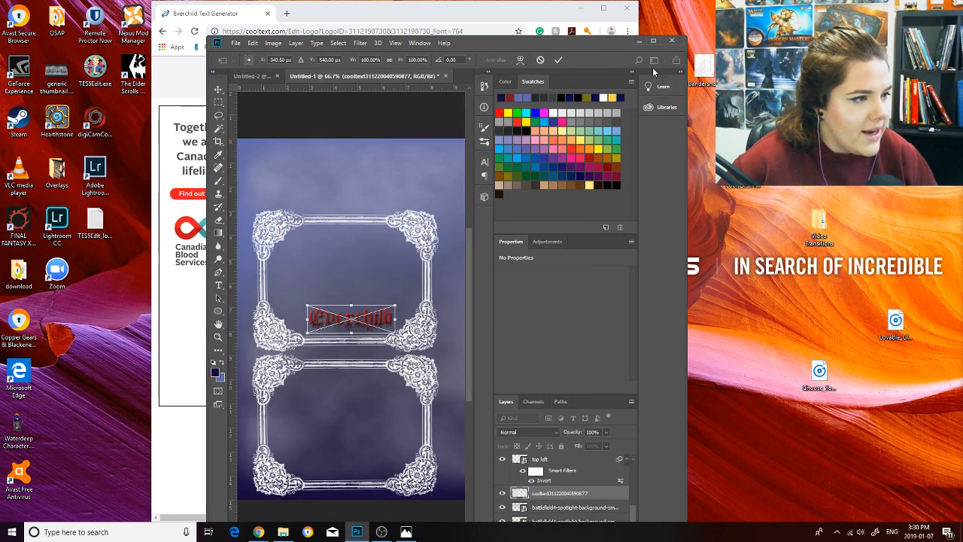
pyautogui.click(653, 40)
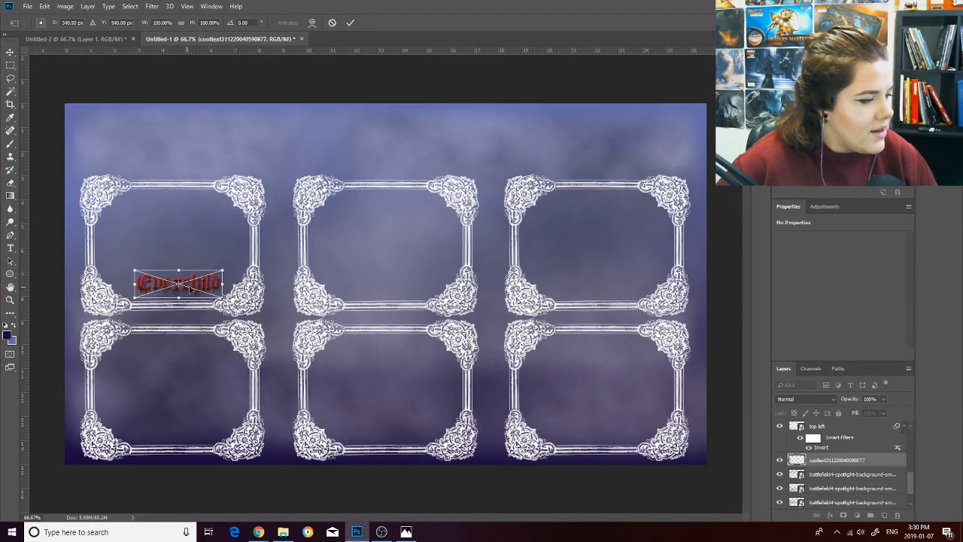
# Try the "Everchild" logo near the lower edge of the top-left frame, commit its placement, and delete the logo layer.
pyautogui.moveTo(198, 284); pyautogui.dragTo(191, 292)
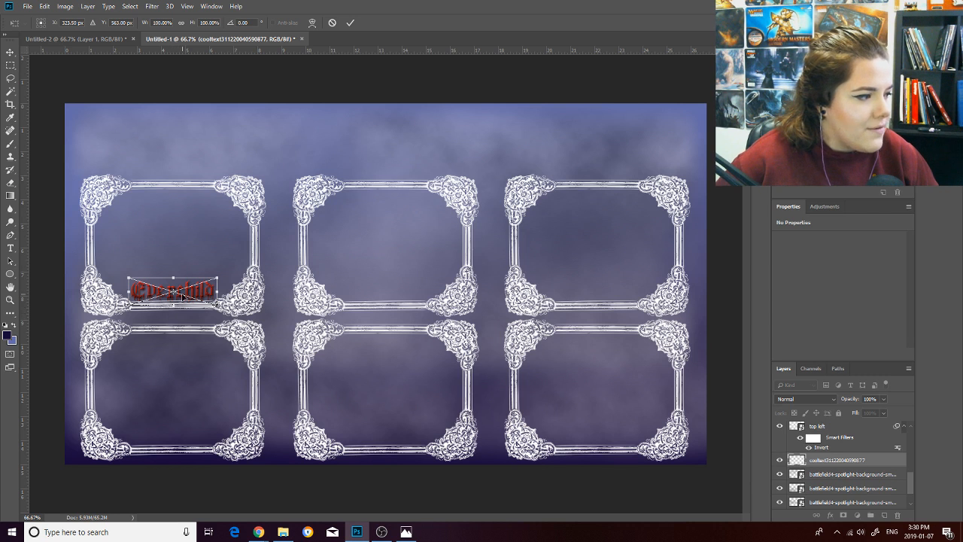
pyautogui.moveTo(183, 295)
pyautogui.mouseDown()
pyautogui.moveTo(180, 282)
pyautogui.moveTo(185, 295)
pyautogui.mouseUp()
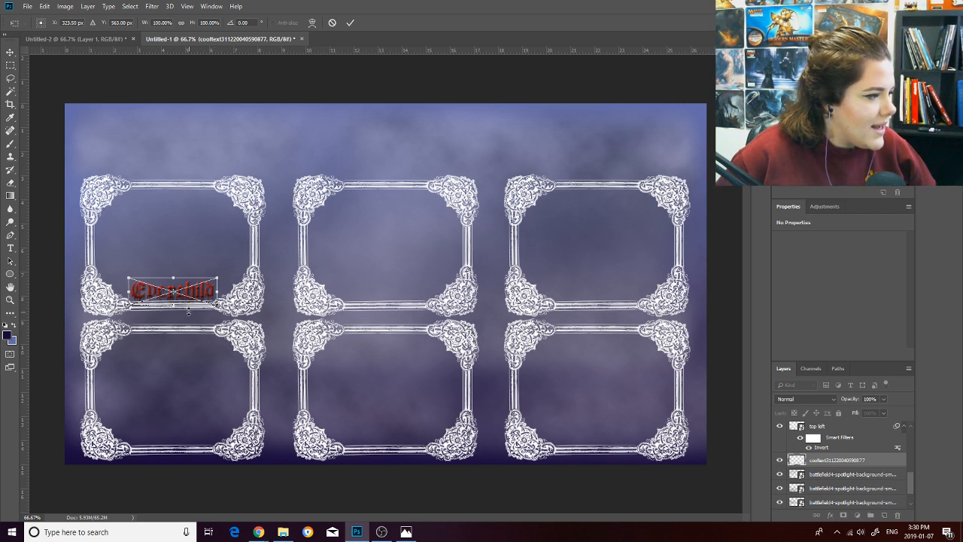
pyautogui.moveTo(191, 295)
pyautogui.mouseDown()
pyautogui.moveTo(194, 190)
pyautogui.moveTo(188, 290)
pyautogui.mouseUp()
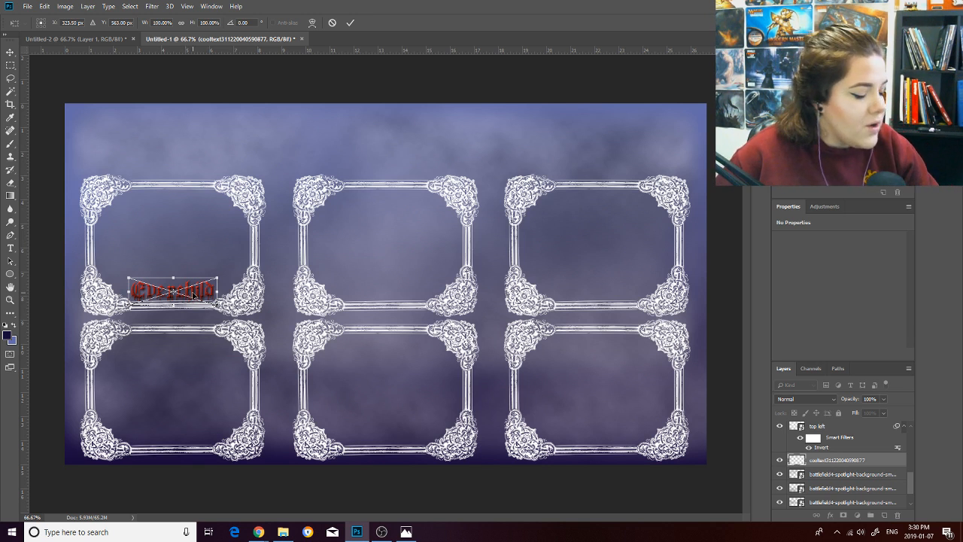
pyautogui.press('Return')
pyautogui.press('g')
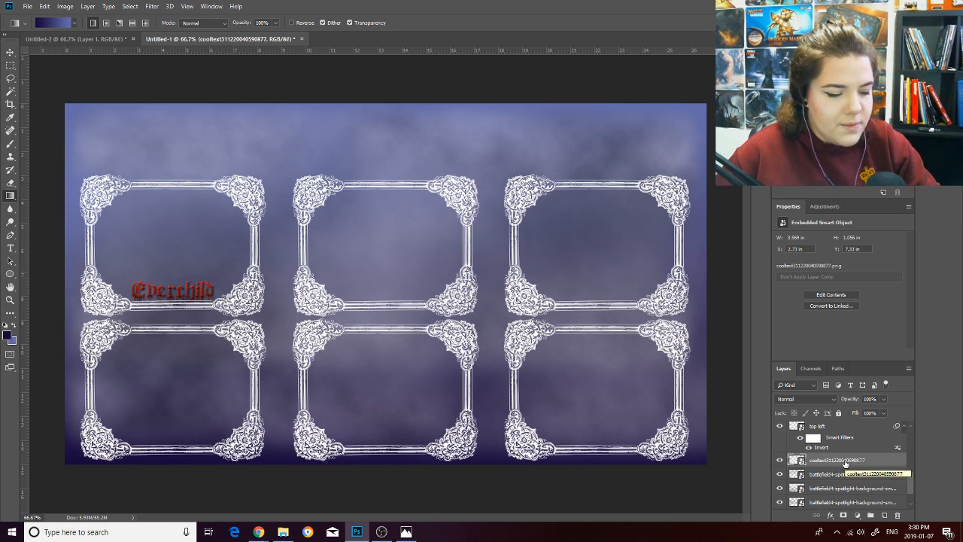
pyautogui.press('Delete')
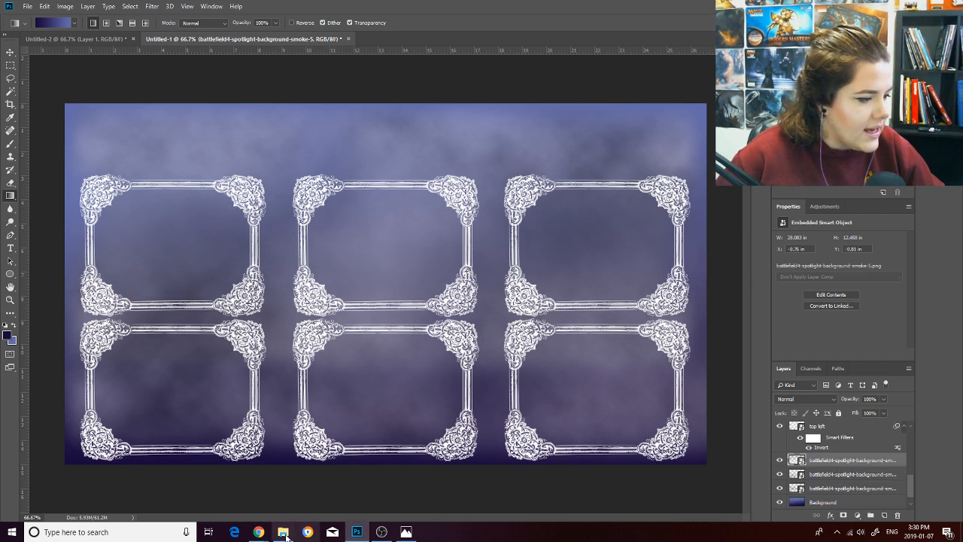
# Return to the Cool Text page in the browser and raise the "Everchild" logo's text size to 120.
pyautogui.moveTo(258, 532)
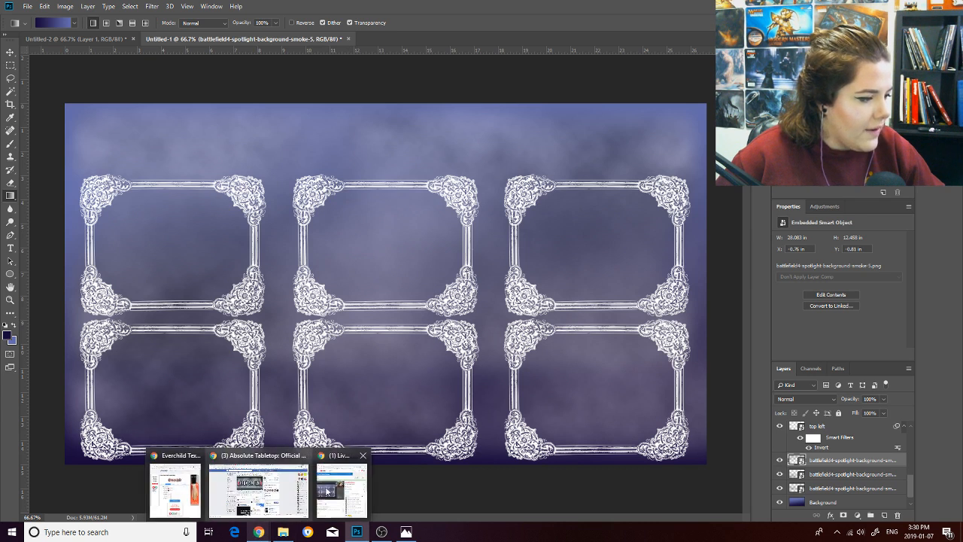
pyautogui.click(175, 489)
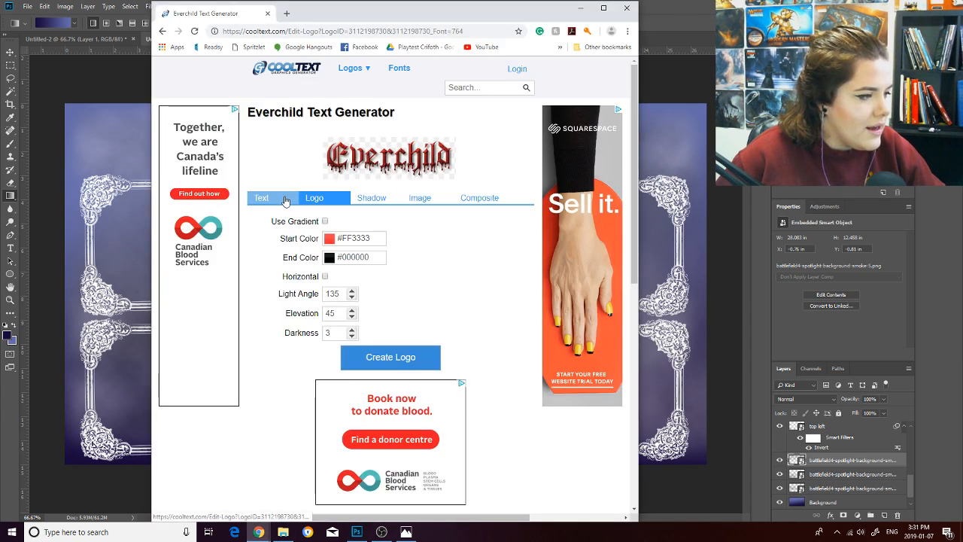
pyautogui.click(286, 200)
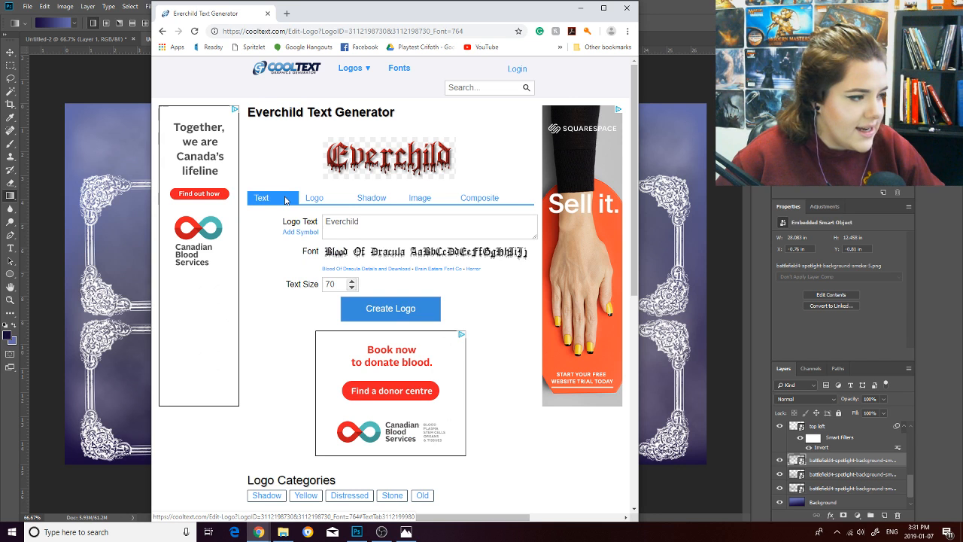
pyautogui.click(350, 281)
pyautogui.click(351, 281)
pyautogui.click(351, 281)
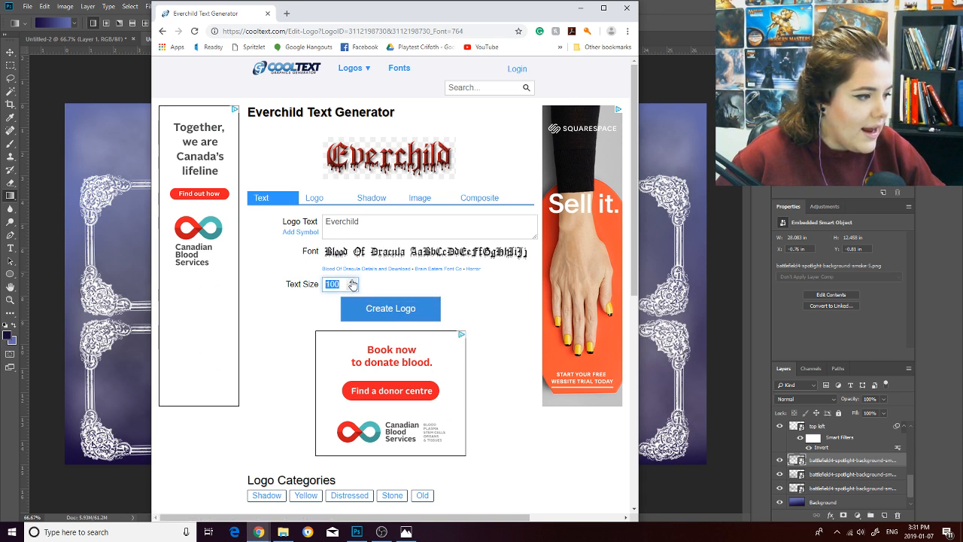
pyautogui.click(352, 283)
pyautogui.click(352, 283)
pyautogui.click(352, 284)
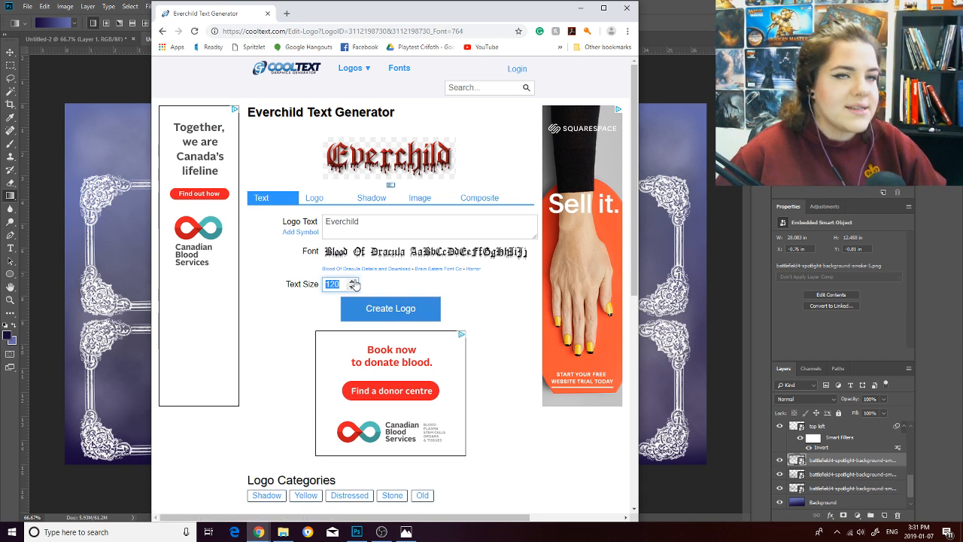
pyautogui.moveTo(356, 285)
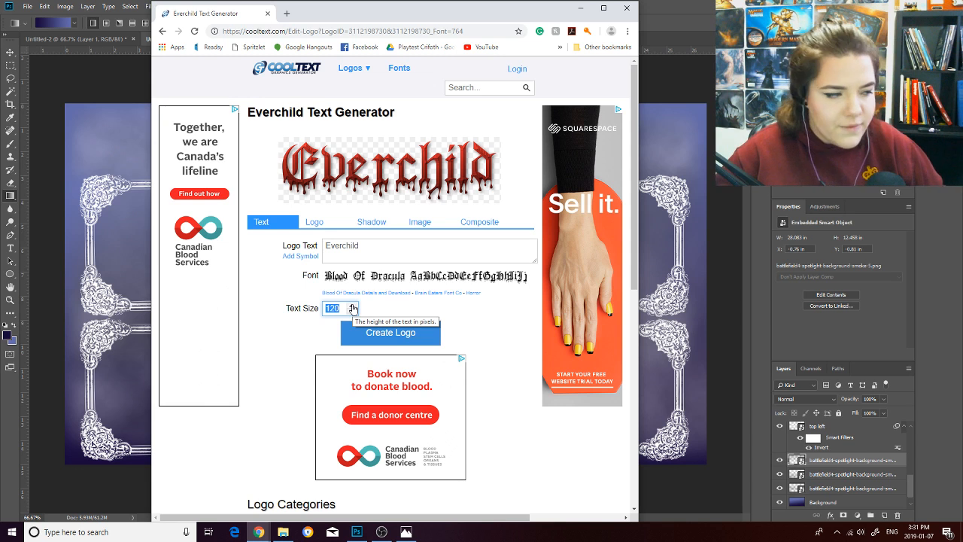
# Enlarge the "Everchild" logo further, from an entered text size of 125 up to 180.
pyautogui.write('125')
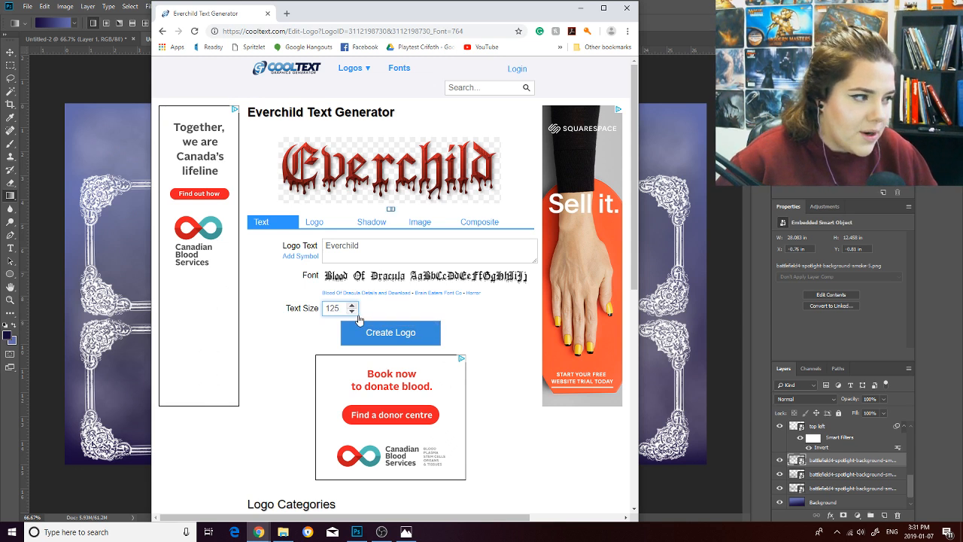
pyautogui.click(352, 306)
pyautogui.click(352, 306)
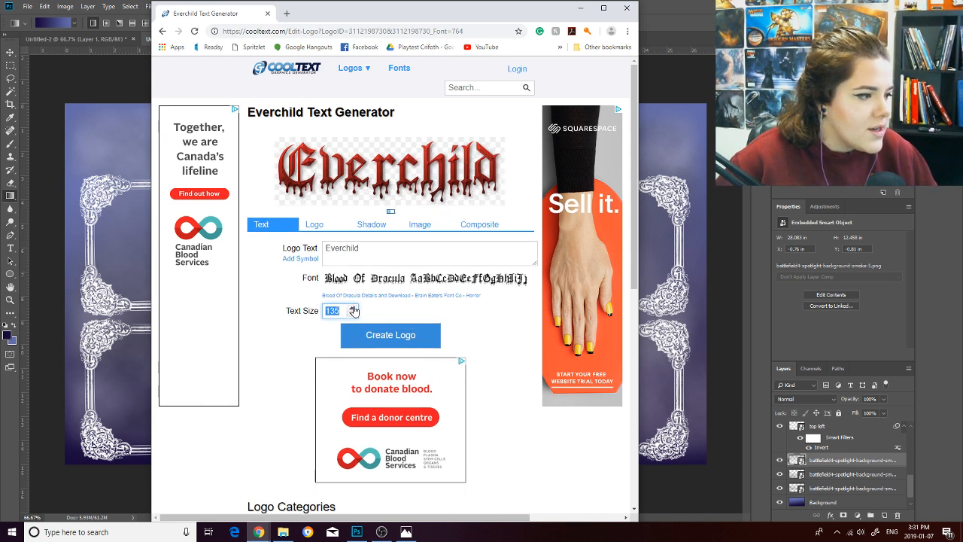
pyautogui.click(352, 306)
pyautogui.click(352, 306)
pyautogui.click(353, 307)
pyautogui.click(353, 307)
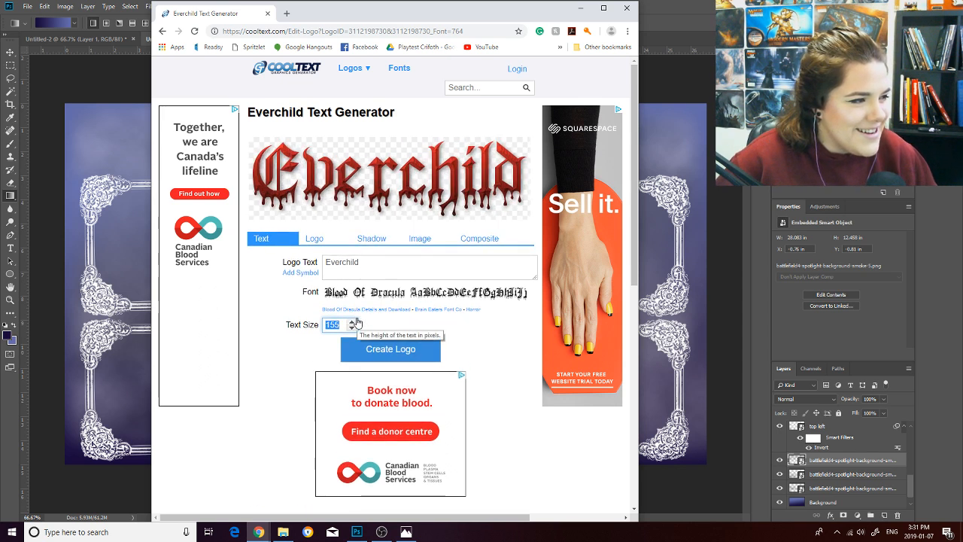
pyautogui.click(356, 322)
pyautogui.click(356, 322)
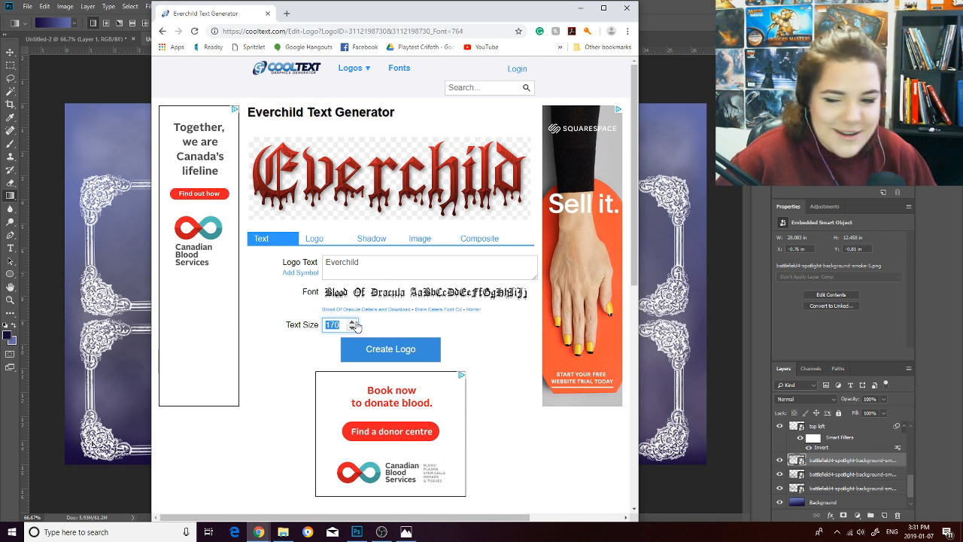
pyautogui.click(356, 323)
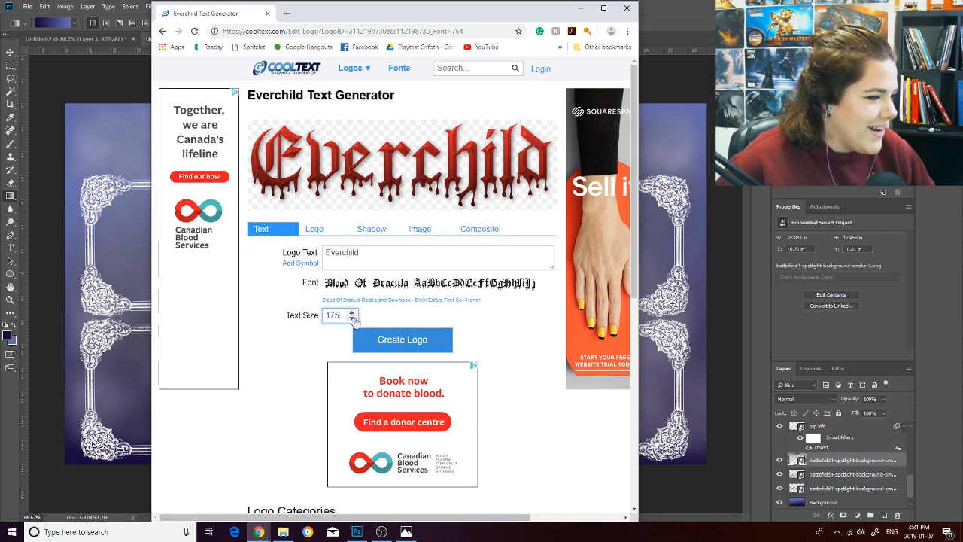
pyautogui.click(354, 316)
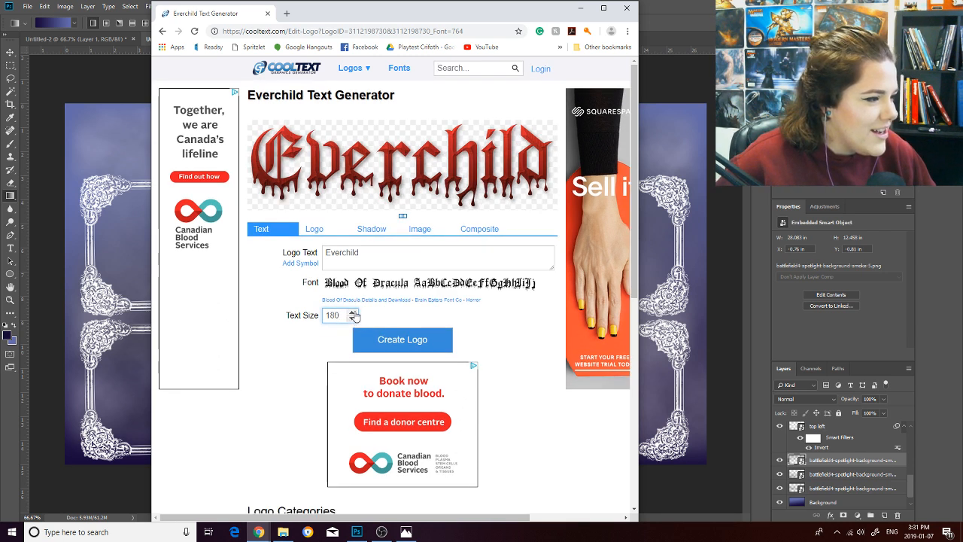
# Raise the "Everchild" logo's text size to 190 and set its start color to #FF4040.
pyautogui.click(354, 316)
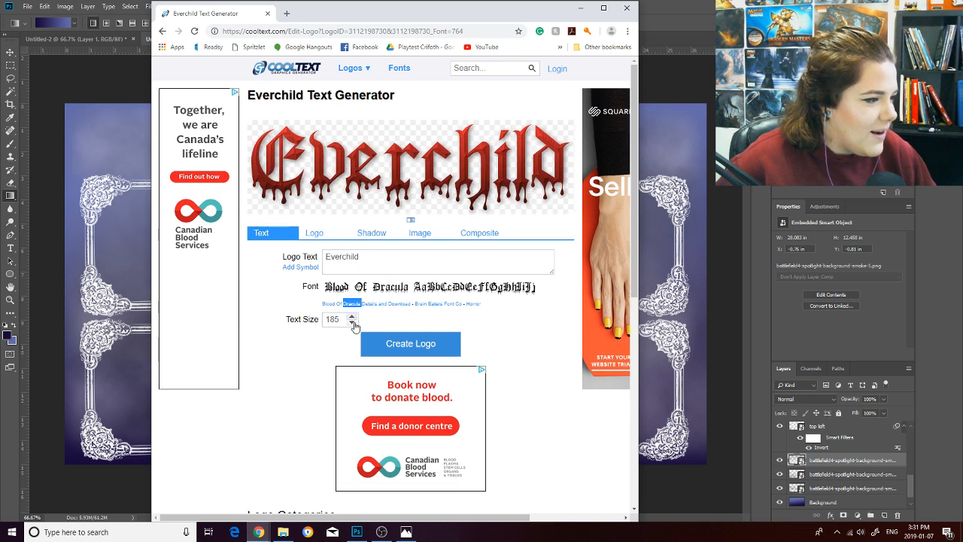
pyautogui.click(354, 317)
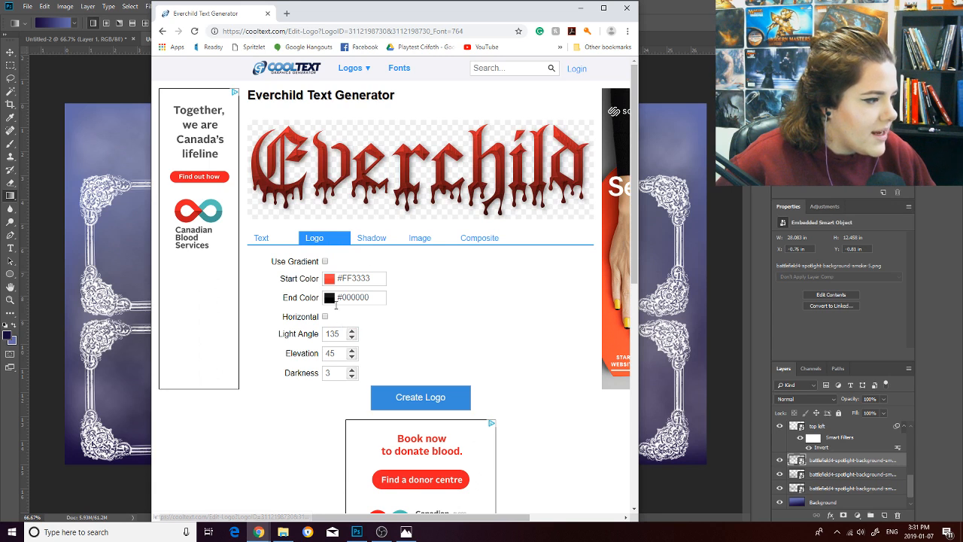
pyautogui.click(329, 278)
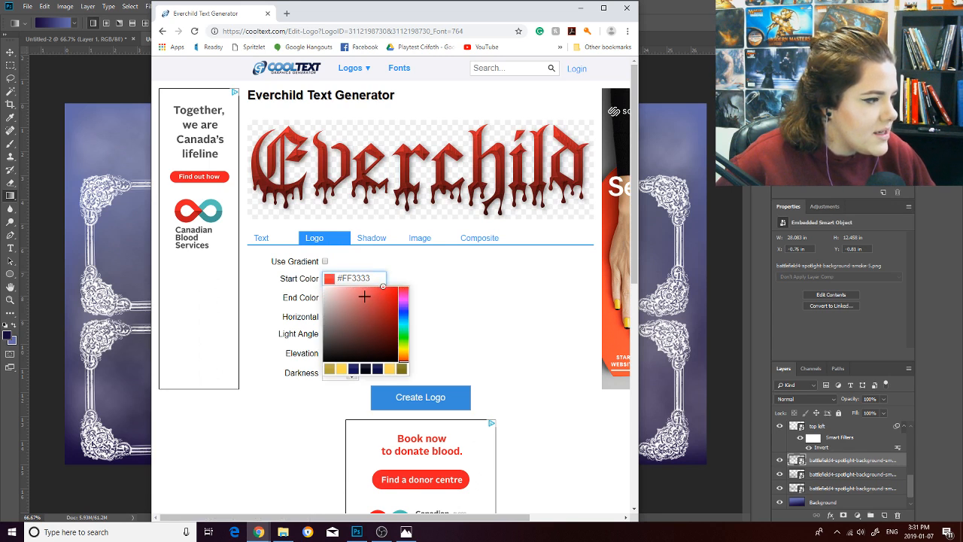
pyautogui.moveTo(364, 297)
pyautogui.mouseDown()
pyautogui.moveTo(391, 283)
pyautogui.moveTo(380, 276)
pyautogui.mouseUp()
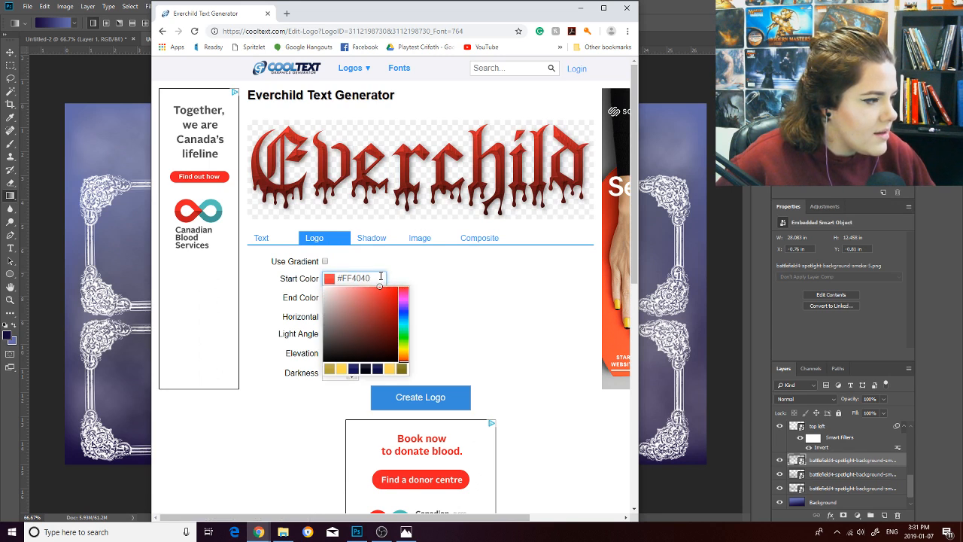
pyautogui.click(369, 269)
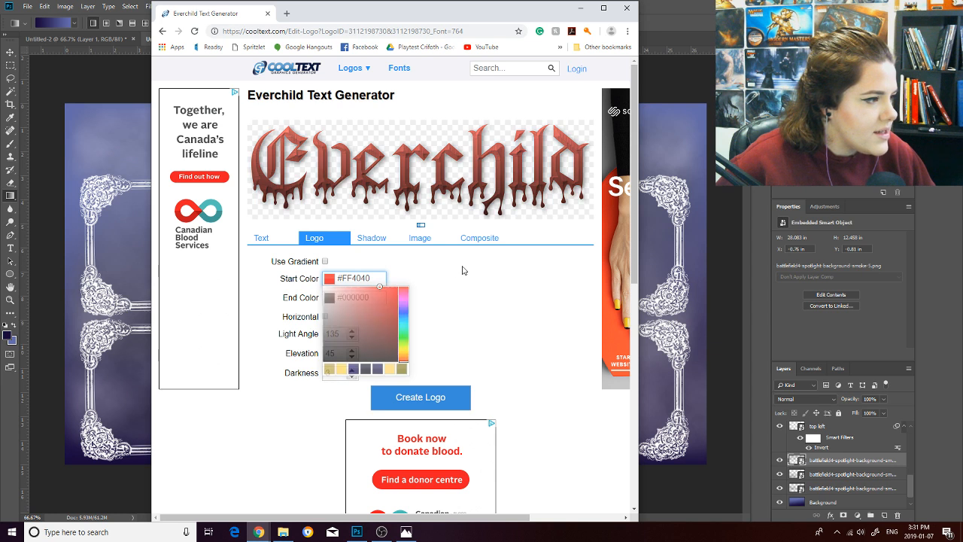
pyautogui.click(330, 279)
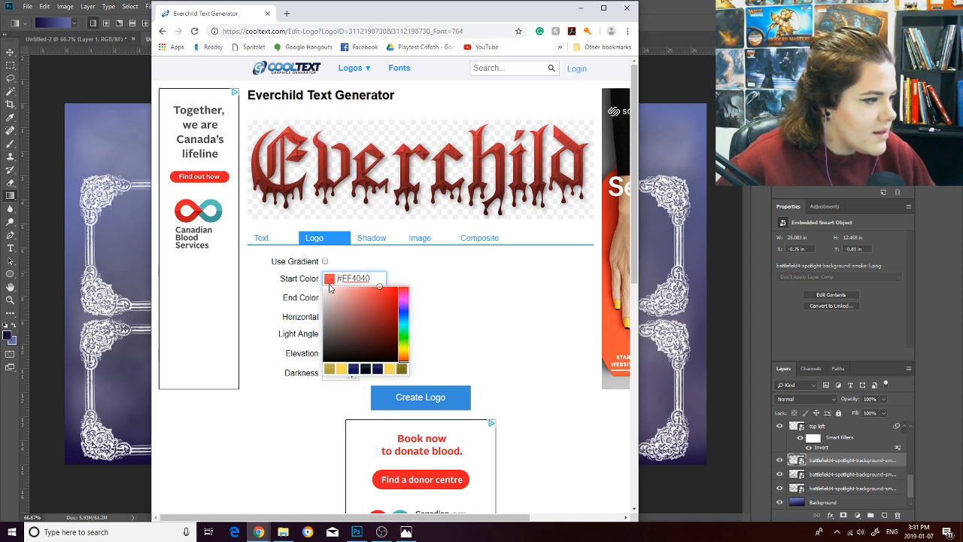
pyautogui.click(455, 267)
# Set the "Everchild" logo's end color to dark grey #3D3D3C.
pyautogui.click(330, 299)
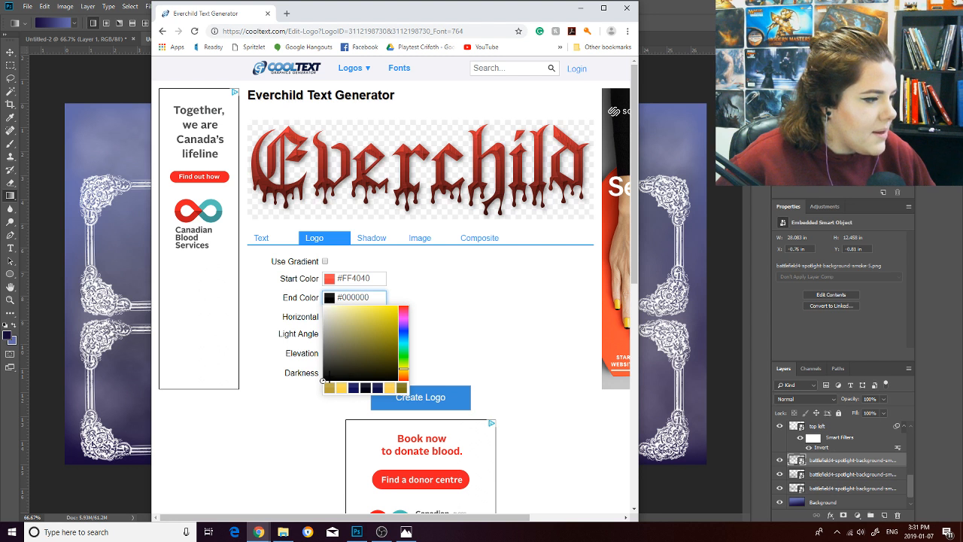
pyautogui.moveTo(323, 380); pyautogui.dragTo(328, 361)
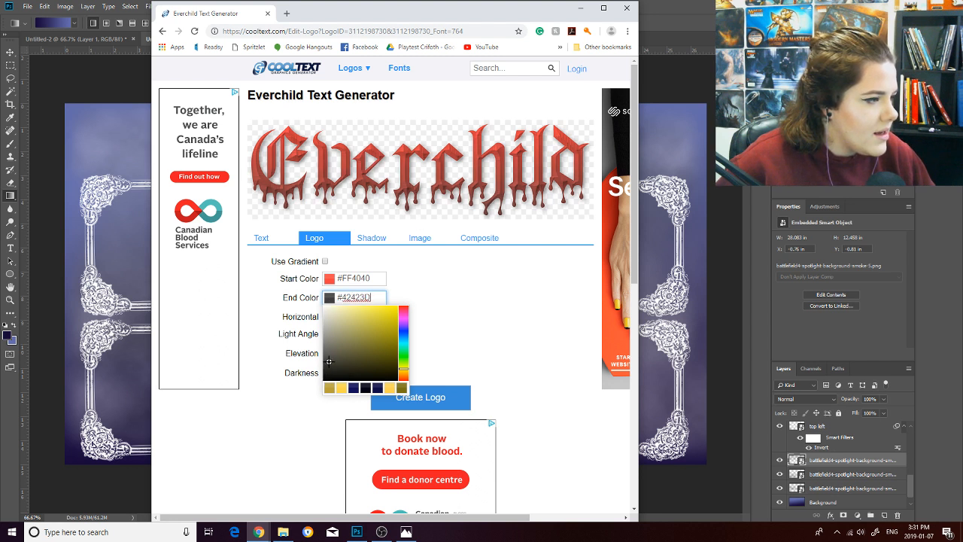
pyautogui.moveTo(329, 361)
pyautogui.mouseDown()
pyautogui.moveTo(324, 371)
pyautogui.moveTo(324, 362)
pyautogui.mouseUp()
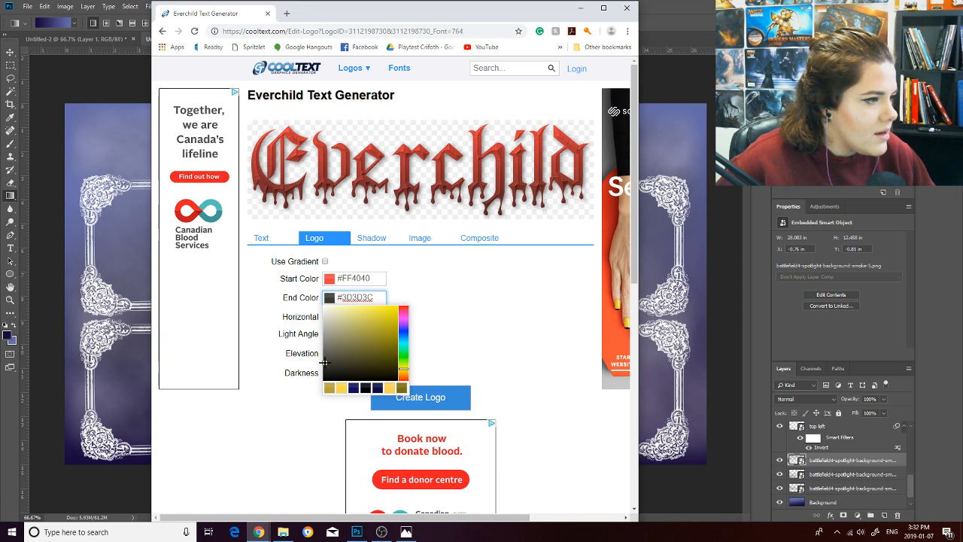
pyautogui.click(478, 338)
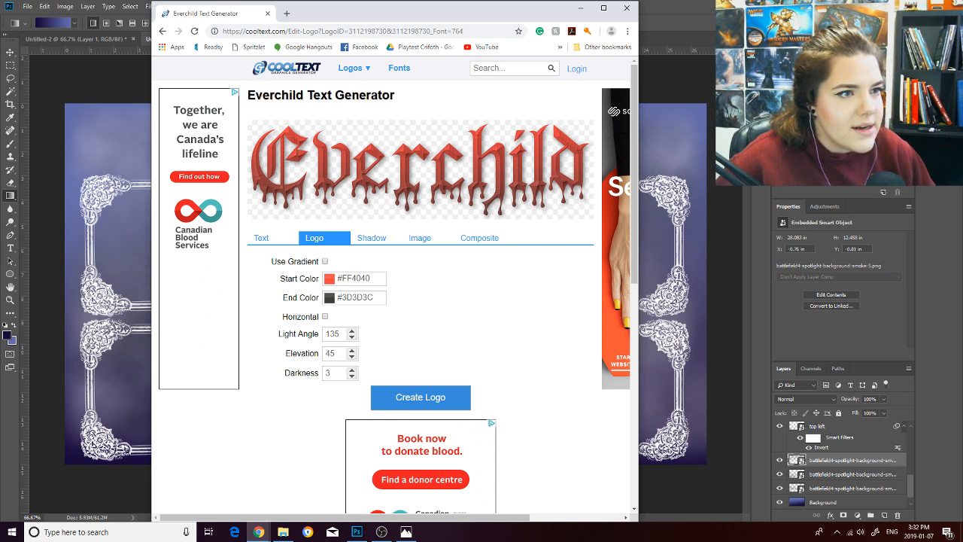
# Place the updated "Everchild" logo image from the desktop into the overlay document in Photoshop and maximize its window.
pyautogui.click(657, 32)
pyautogui.click(354, 13)
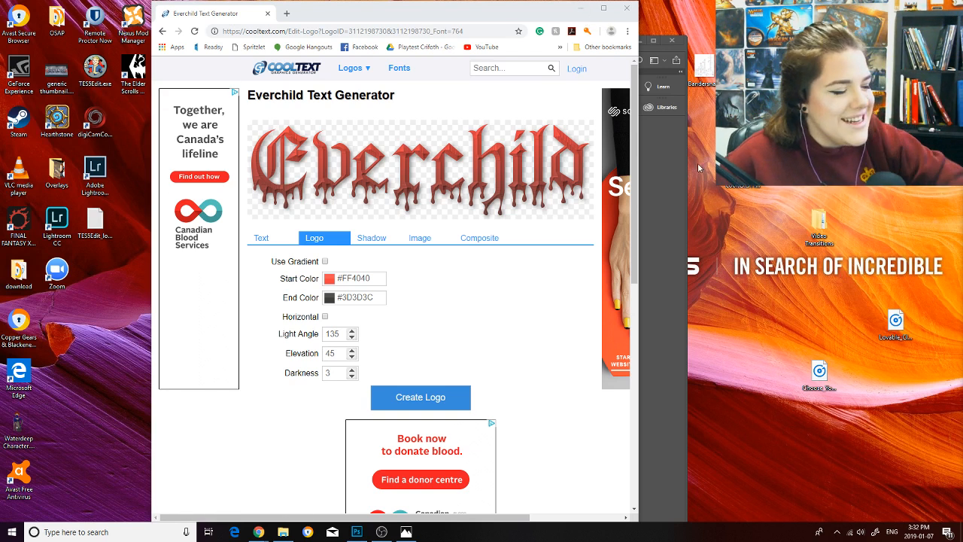
pyautogui.click(580, 8)
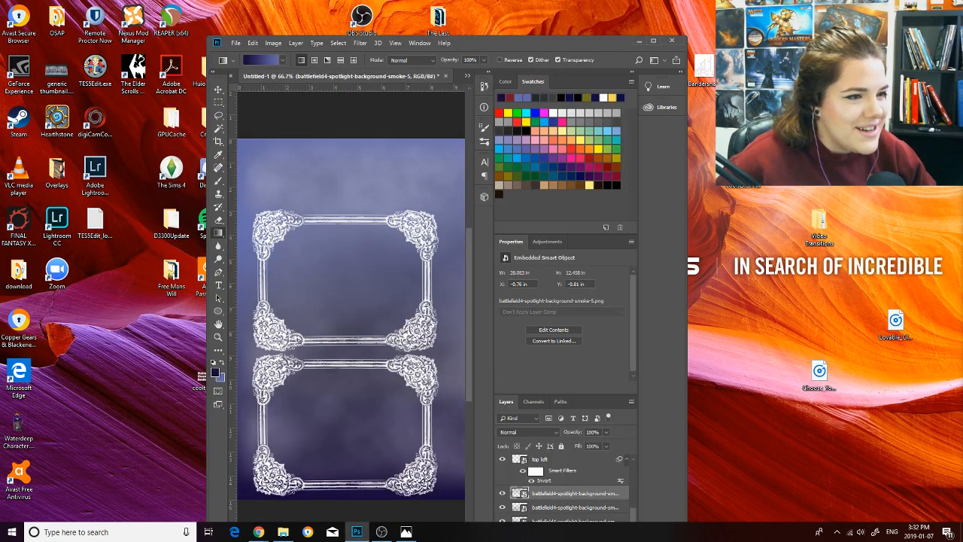
pyautogui.moveTo(741, 172); pyautogui.dragTo(378, 263)
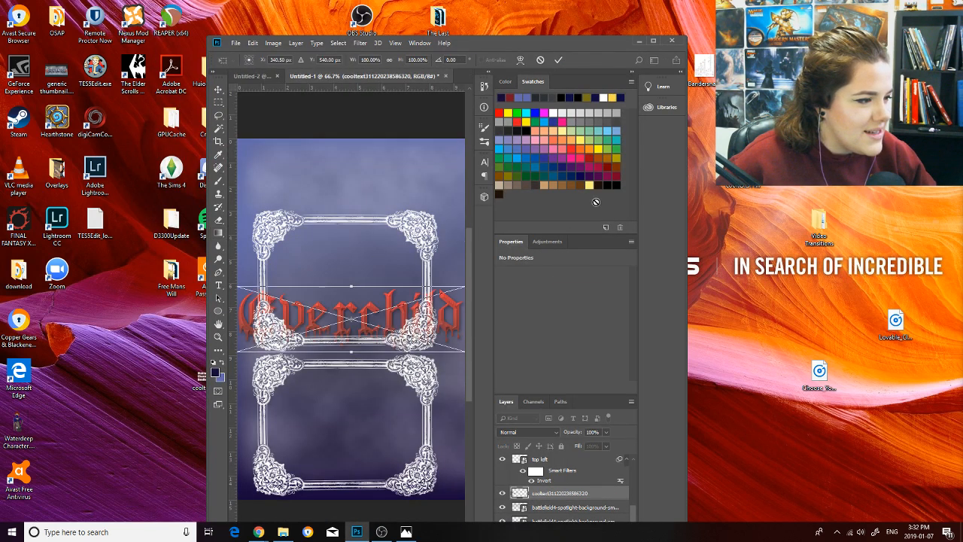
pyautogui.click(653, 40)
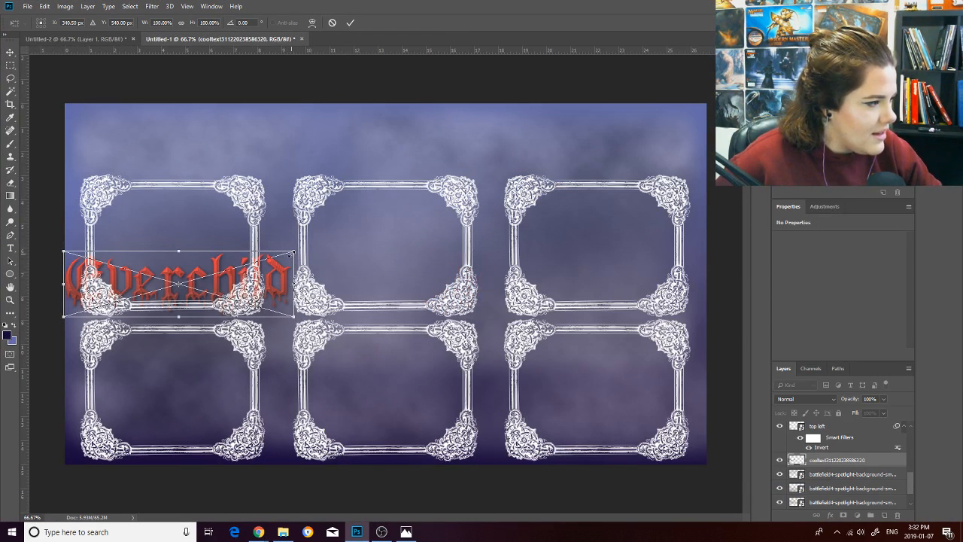
# Scale the "Everchild" logo to about 48%, center it just inside the top-left frame's upper edge, and commit the placement.
pyautogui.moveTo(289, 256); pyautogui.dragTo(220, 274)
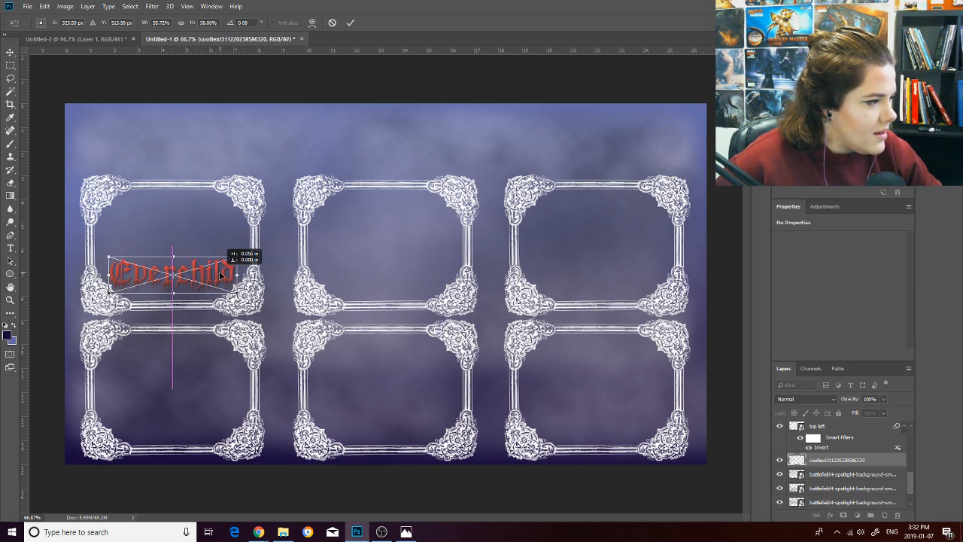
pyautogui.moveTo(219, 270); pyautogui.dragTo(219, 271)
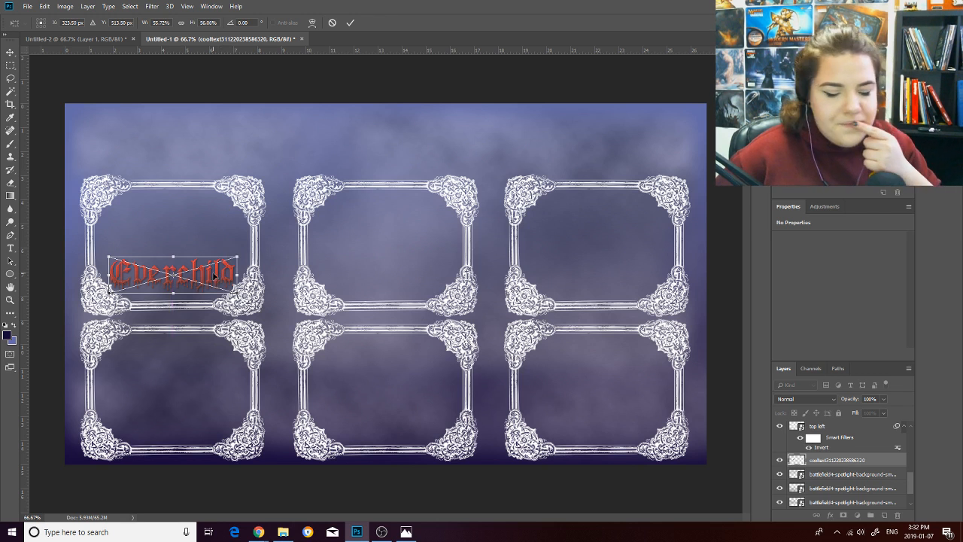
pyautogui.moveTo(214, 276); pyautogui.dragTo(218, 212)
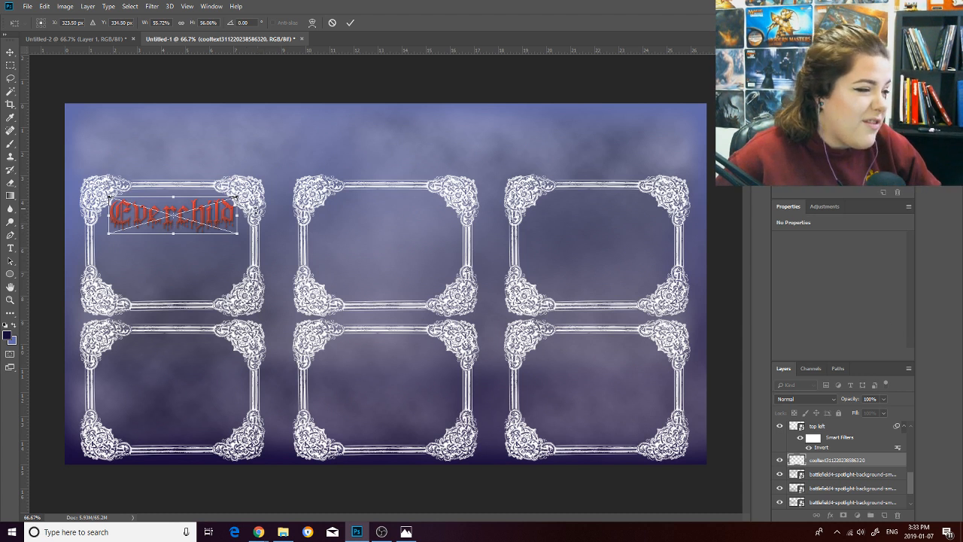
pyautogui.moveTo(236, 197); pyautogui.dragTo(205, 207)
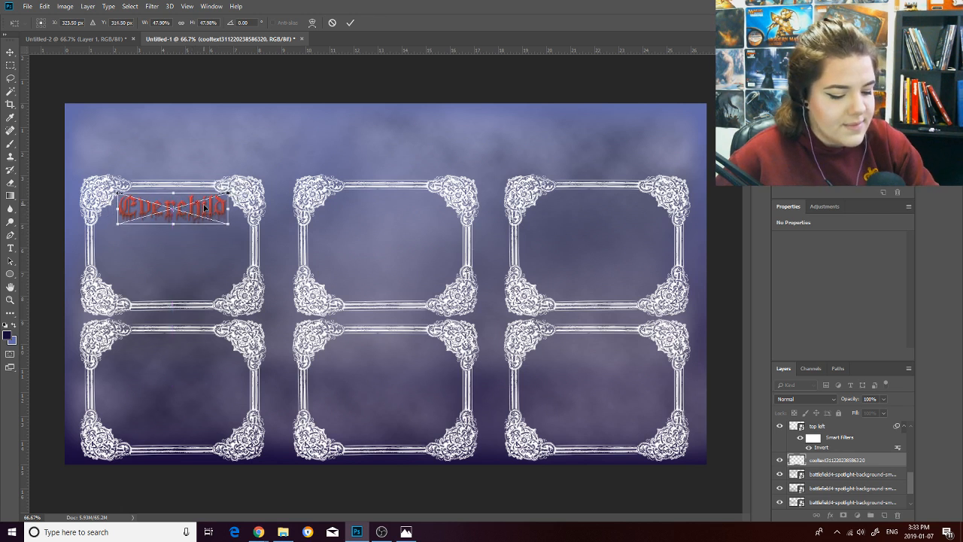
pyautogui.press('Return')
pyautogui.press('g')
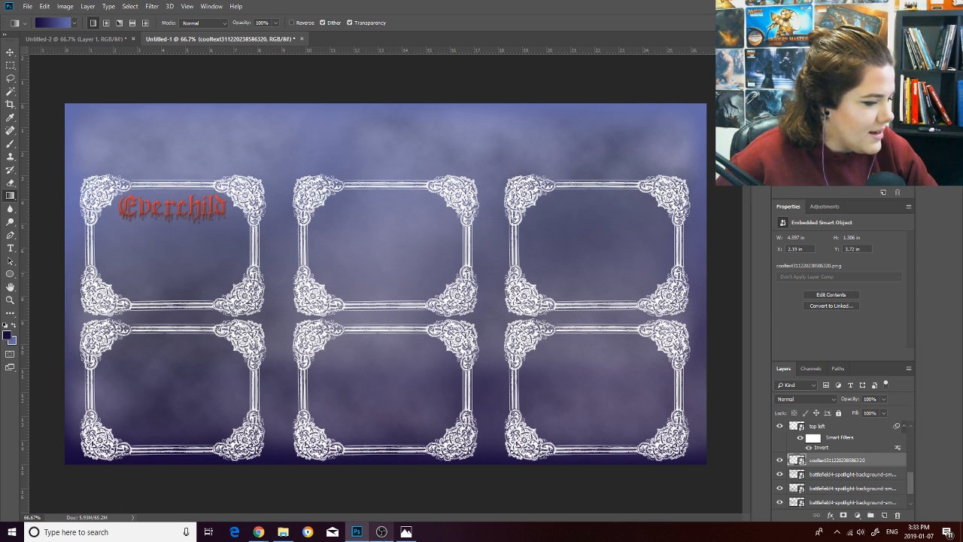
# Return to the Cool Text page in the browser and change the logo text to "Halfling Cleric".
pyautogui.moveTo(258, 531)
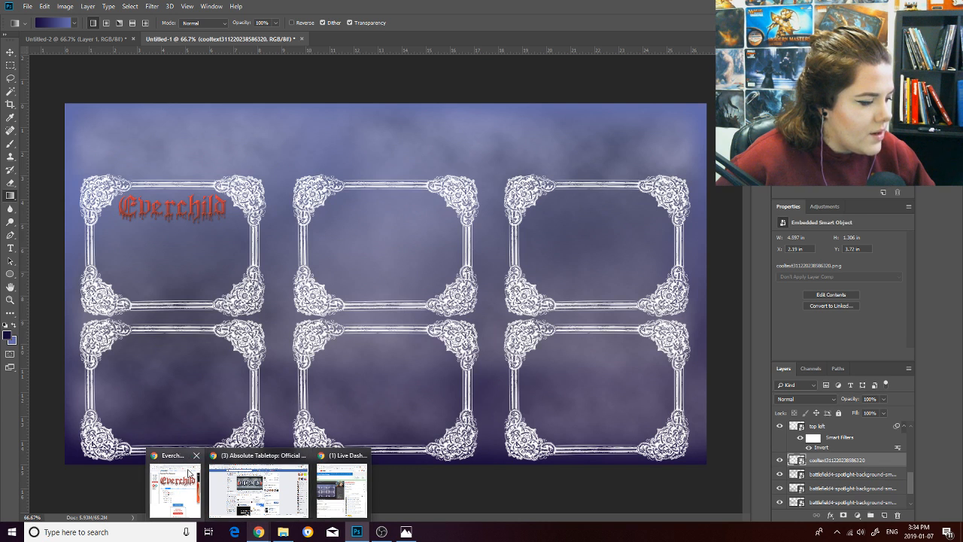
pyautogui.click(175, 489)
pyautogui.click(267, 241)
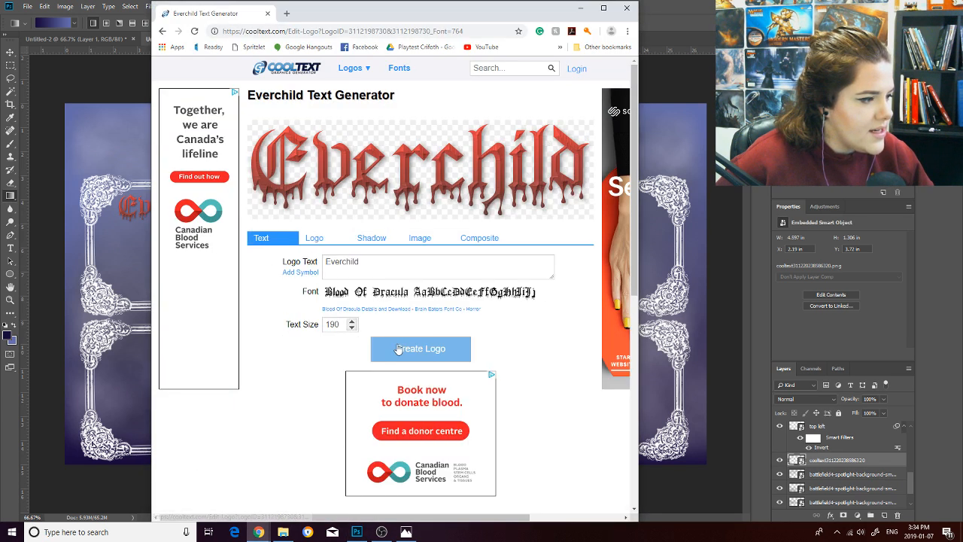
pyautogui.moveTo(393, 270); pyautogui.dragTo(304, 263)
pyautogui.write('Ha')
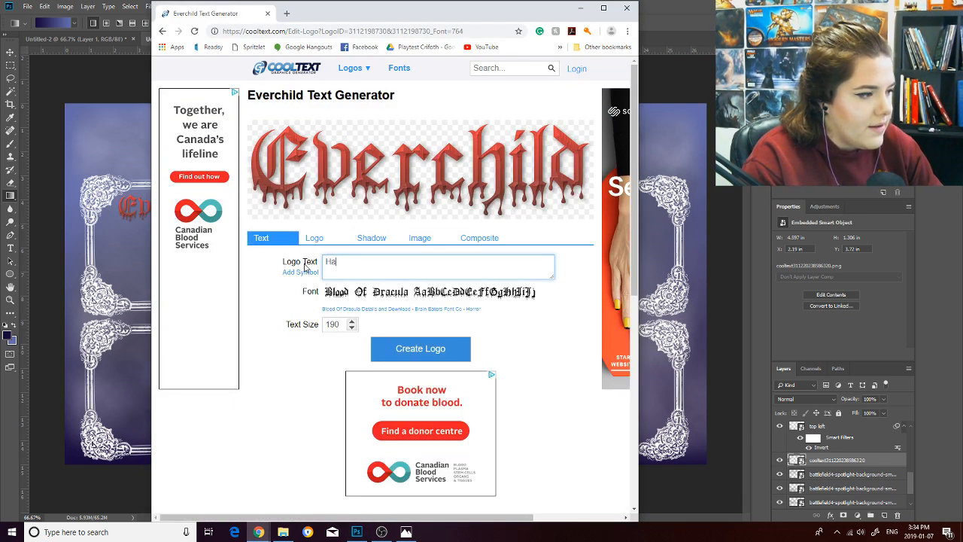
pyautogui.write('lfling Cleric')
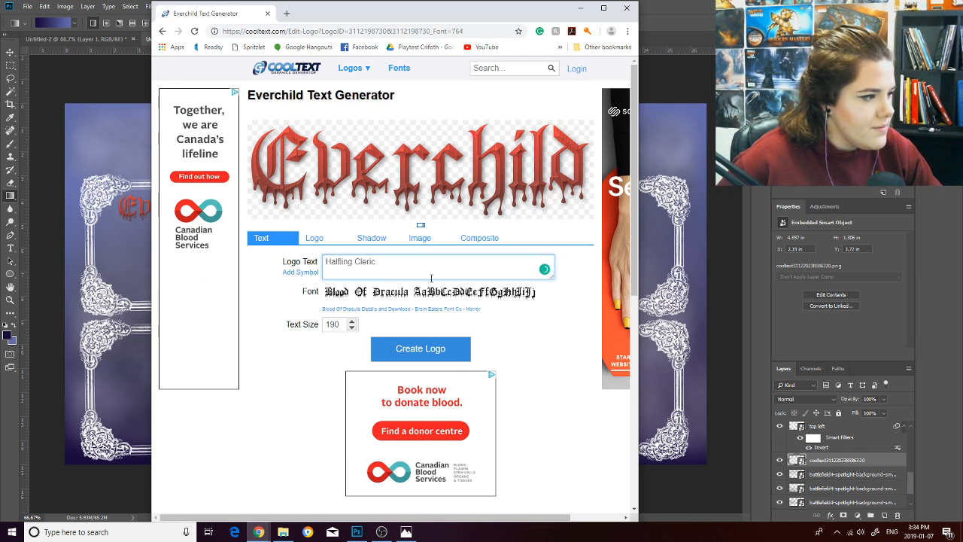
# Set the "Halfling Cleric" logo's start color to pure red #FF0000.
pyautogui.click(313, 248)
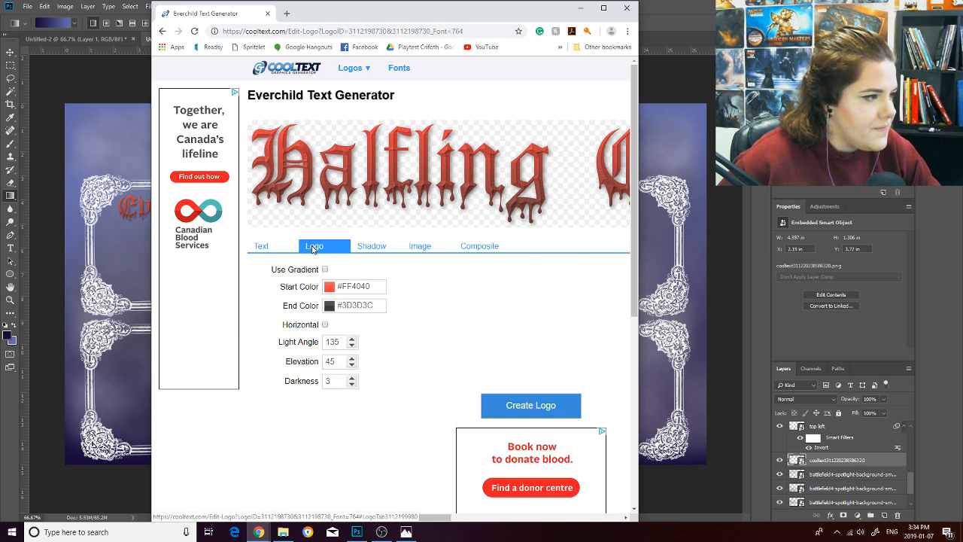
pyautogui.click(328, 287)
pyautogui.click(398, 295)
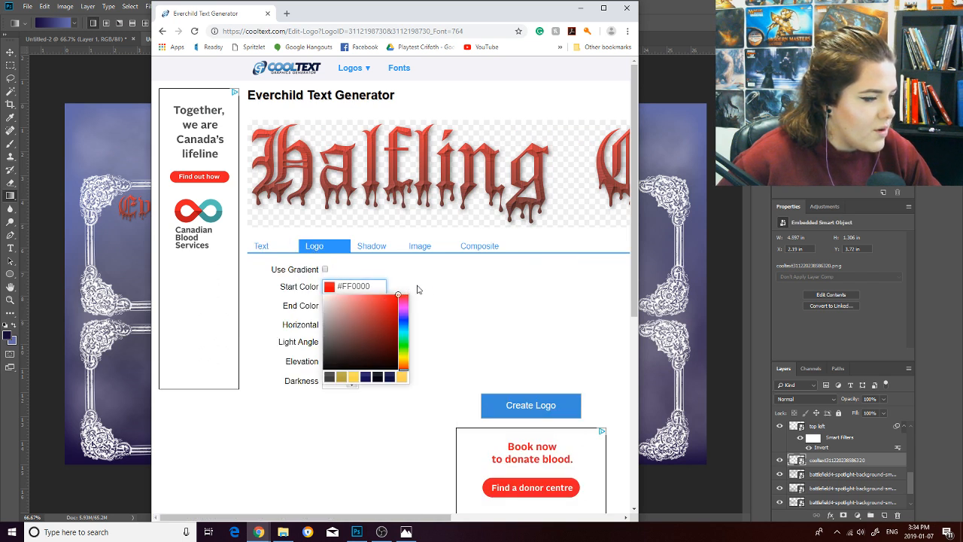
pyautogui.click(478, 293)
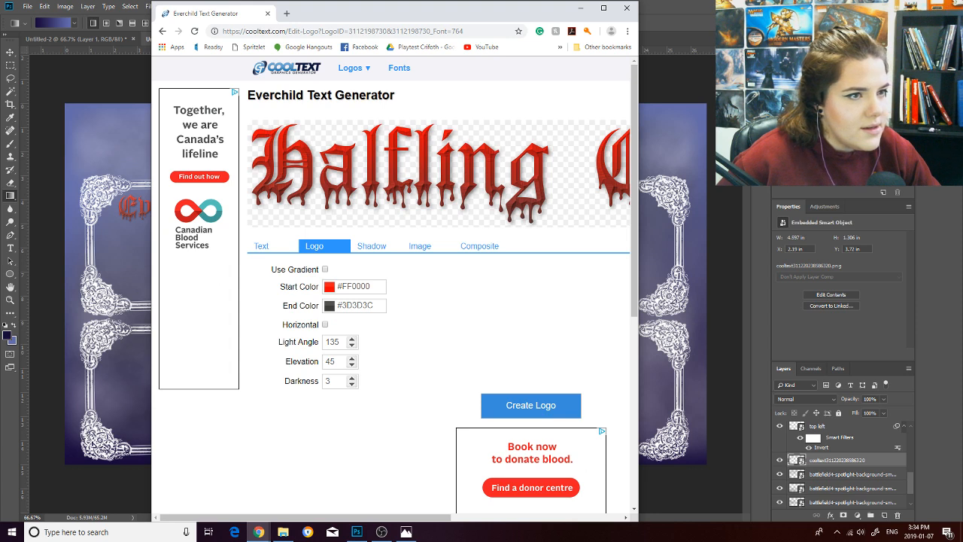
# Place the "Halfling Cleric" logo image from the desktop into the overlay document in Photoshop and maximize its window.
pyautogui.hotkey('alt', 'Tab')
pyautogui.press('super+Down')
pyautogui.click(457, 11)
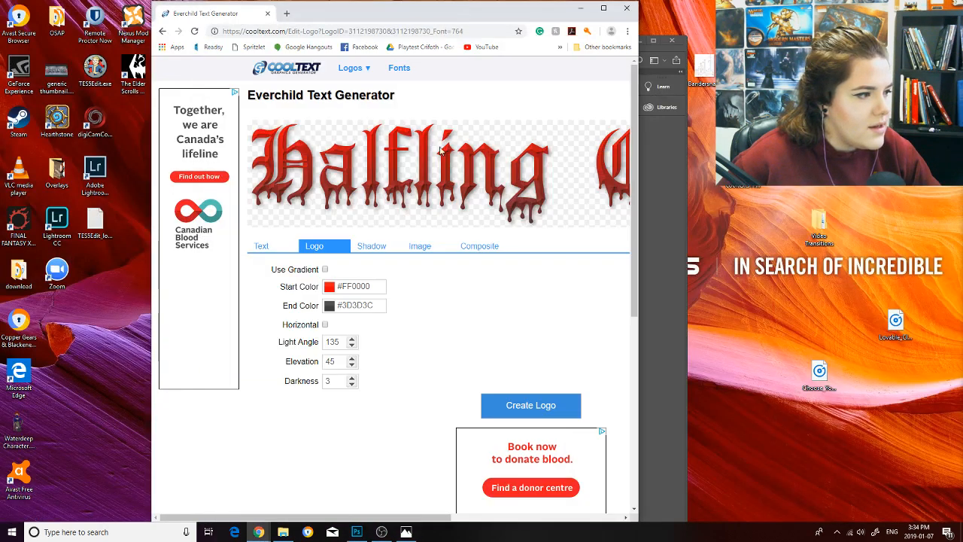
pyautogui.click(357, 531)
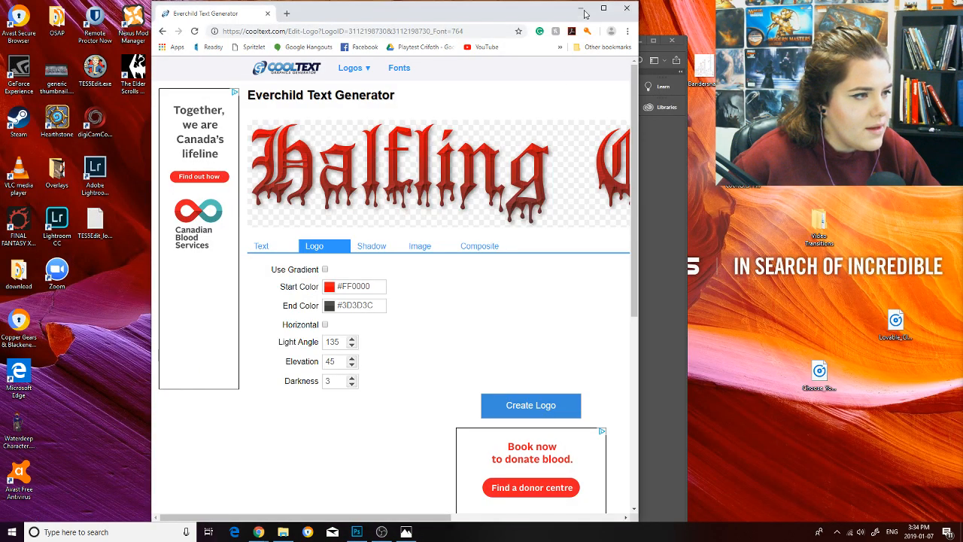
pyautogui.moveTo(573, 233); pyautogui.dragTo(376, 308)
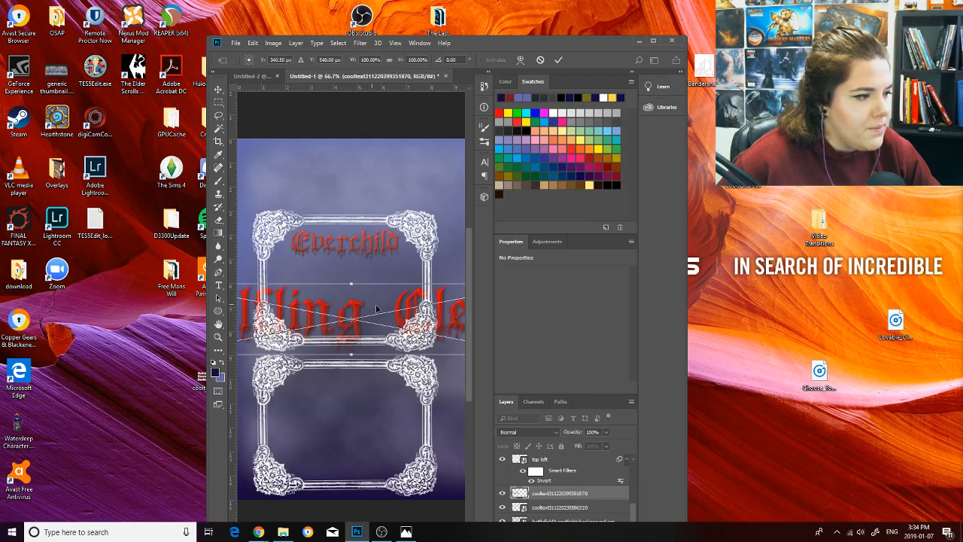
pyautogui.click(653, 42)
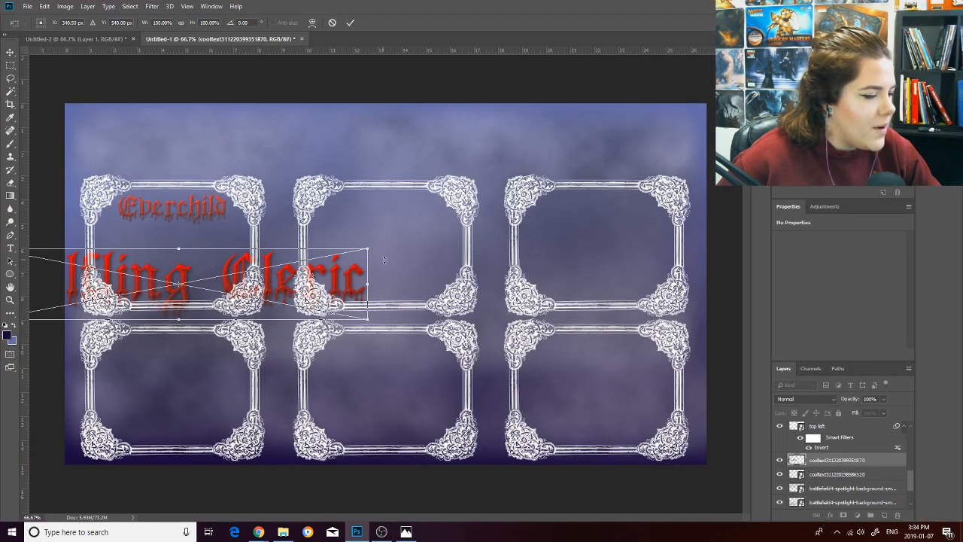
# Scale the "Halfling Cleric" logo to about 4.8 in wide, place it in the top-left frame's lower part, and commit.
pyautogui.moveTo(368, 247); pyautogui.dragTo(223, 285)
pyautogui.press('Return')
pyautogui.press('g')
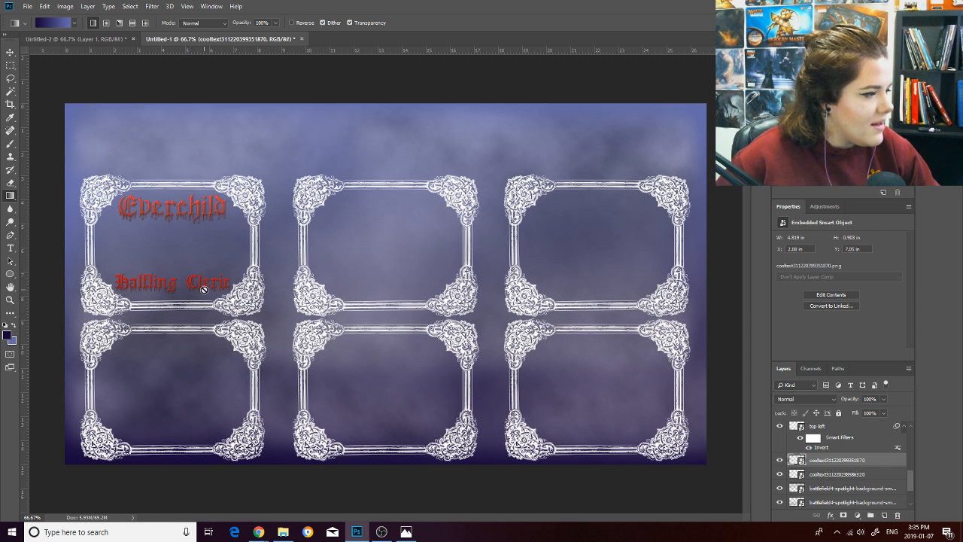
# Rename the "Halfling Cleric" logo's layer as "halfling cleric".
pyautogui.doubleClick(866, 460)
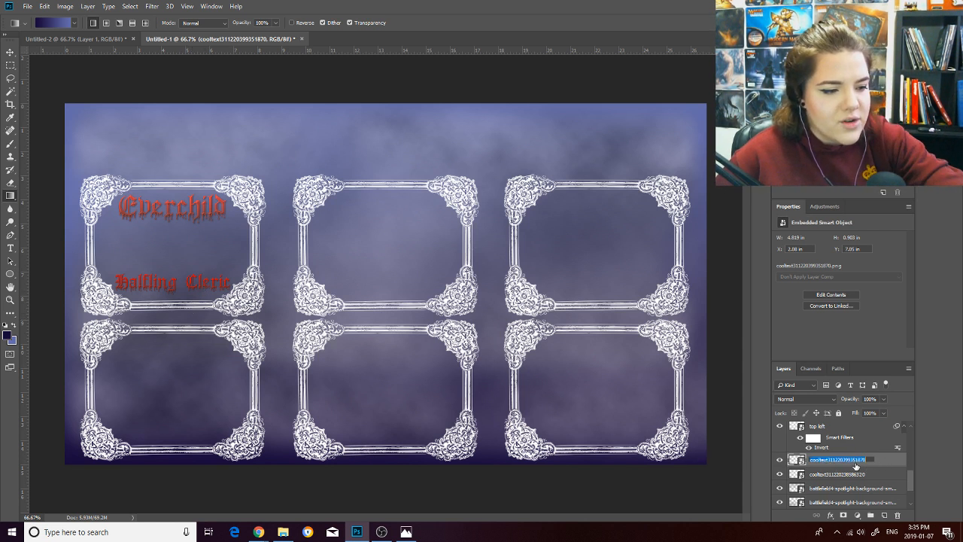
pyautogui.write('half')
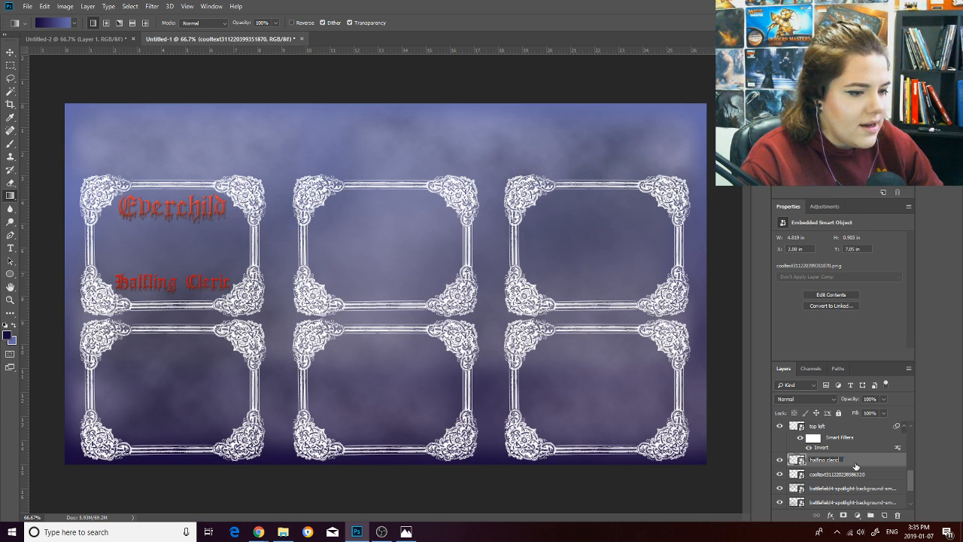
pyautogui.write('ling cleric')
pyautogui.press('Return')
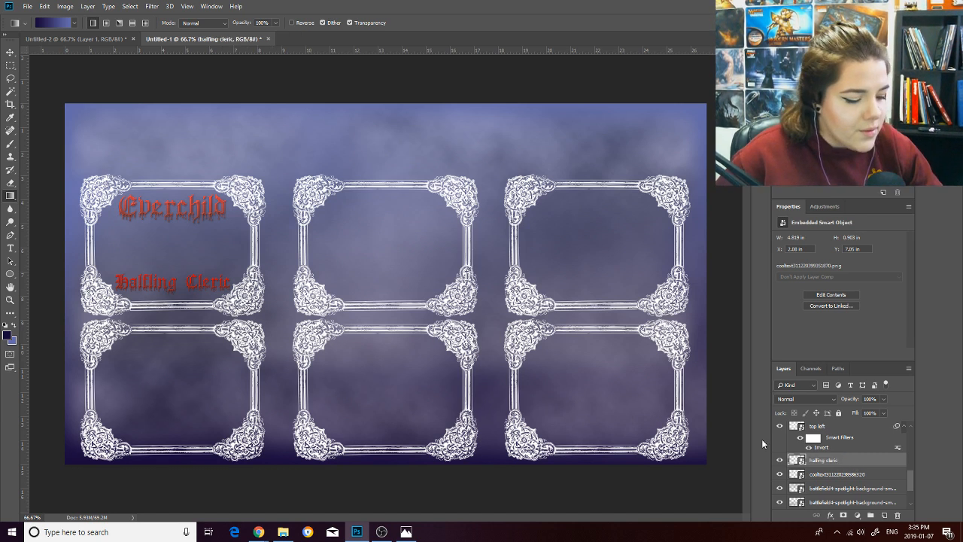
# Scale the "Halfling Cleric" logo down to about 4.15 in wide and lower it to just above the top-left frame's bottom border.
pyautogui.hotkey('ctrl', 't')
pyautogui.moveTo(232, 274); pyautogui.dragTo(206, 298)
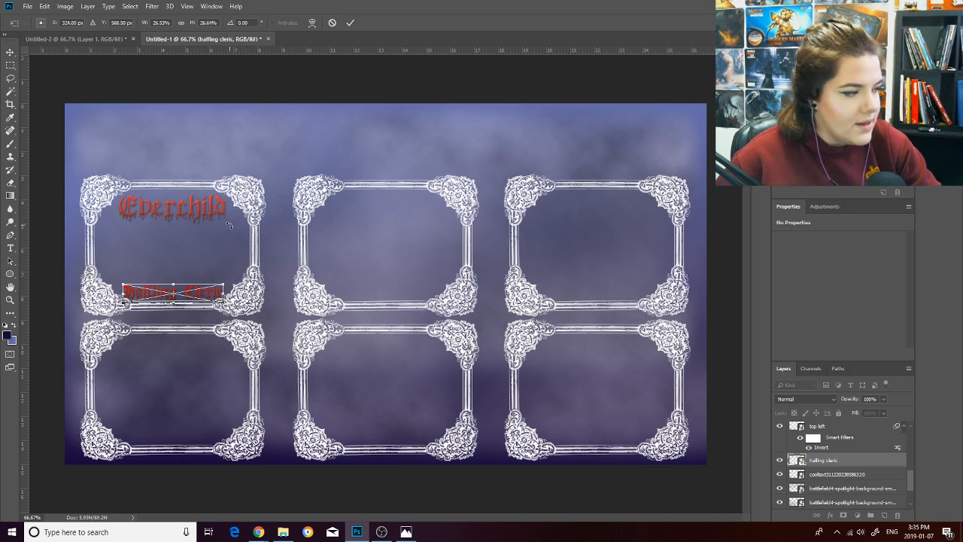
pyautogui.press('Return')
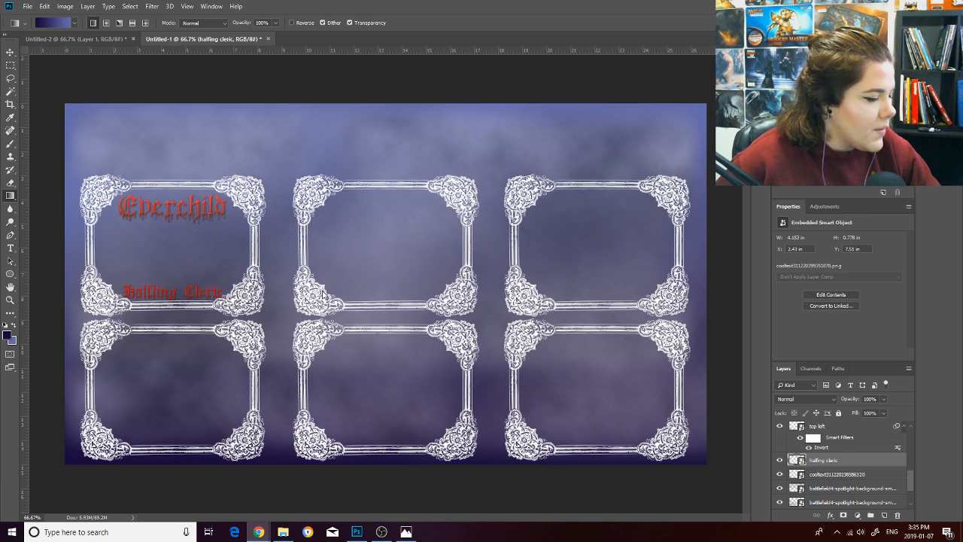
# Erase a first patch of the gradient Background layer inside the top-left frame and hide the white Background layer.
pyautogui.scroll(-2, 822, 482)
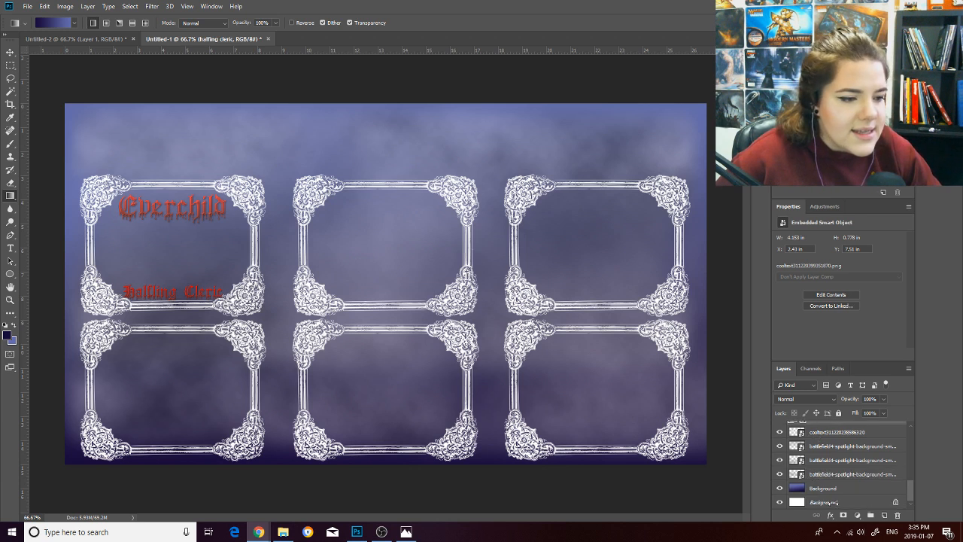
pyautogui.click(833, 493)
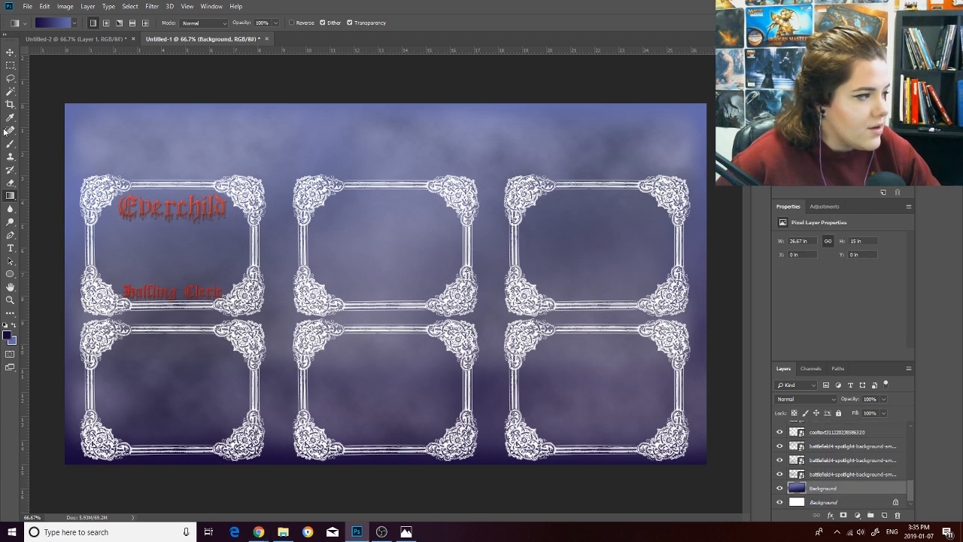
pyautogui.click(10, 182)
pyautogui.moveTo(149, 230)
pyautogui.mouseDown()
pyautogui.moveTo(161, 257)
pyautogui.moveTo(167, 234)
pyautogui.mouseUp()
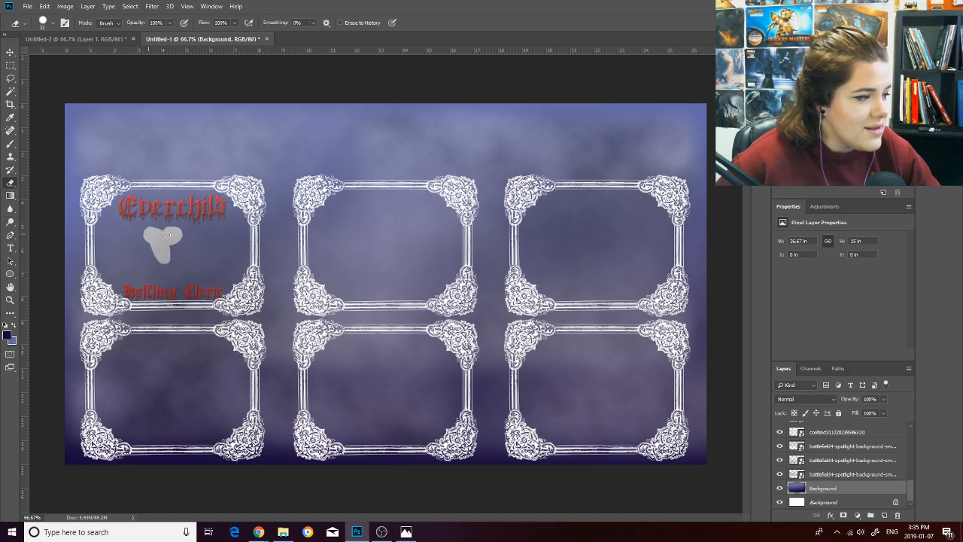
pyautogui.click(779, 502)
pyautogui.moveTo(146, 257)
pyautogui.mouseDown()
pyautogui.moveTo(184, 242)
pyautogui.moveTo(183, 219)
pyautogui.moveTo(165, 233)
pyautogui.moveTo(155, 222)
pyautogui.moveTo(137, 236)
pyautogui.moveTo(130, 226)
pyautogui.moveTo(113, 237)
pyautogui.moveTo(97, 231)
pyautogui.moveTo(102, 215)
pyautogui.moveTo(134, 192)
pyautogui.moveTo(218, 192)
pyautogui.moveTo(122, 188)
pyautogui.moveTo(214, 187)
pyautogui.mouseUp()
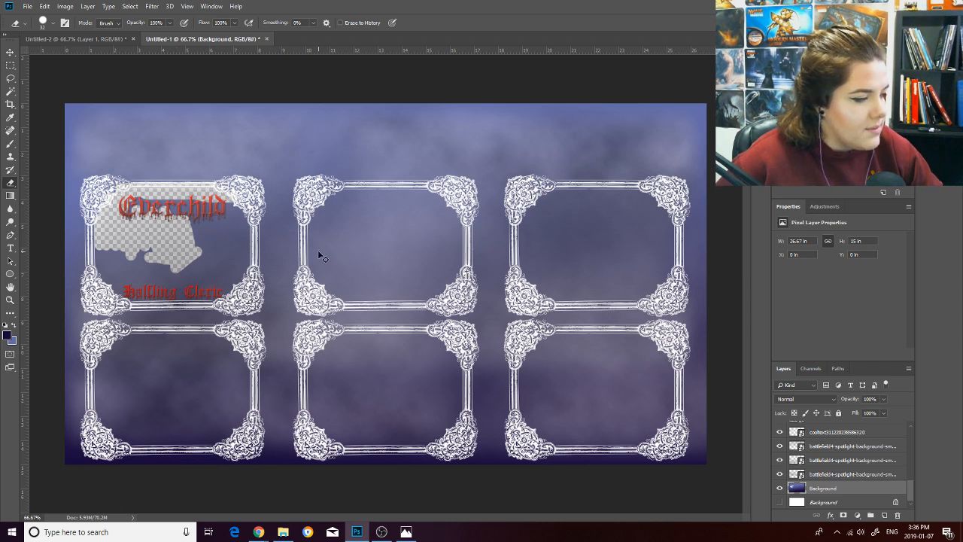
pyautogui.hotkey('ctrl', 'z')
pyautogui.moveTo(163, 233)
pyautogui.mouseDown()
pyautogui.moveTo(160, 214)
pyautogui.moveTo(135, 195)
pyautogui.moveTo(214, 195)
pyautogui.moveTo(107, 202)
pyautogui.moveTo(123, 194)
pyautogui.moveTo(112, 207)
pyautogui.mouseUp()
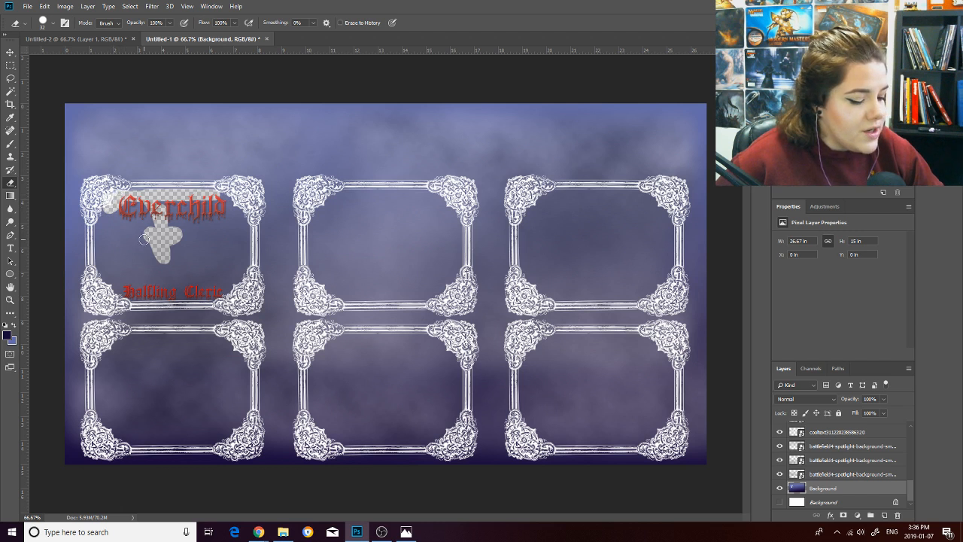
pyautogui.hotkey('ctrl', 'z')
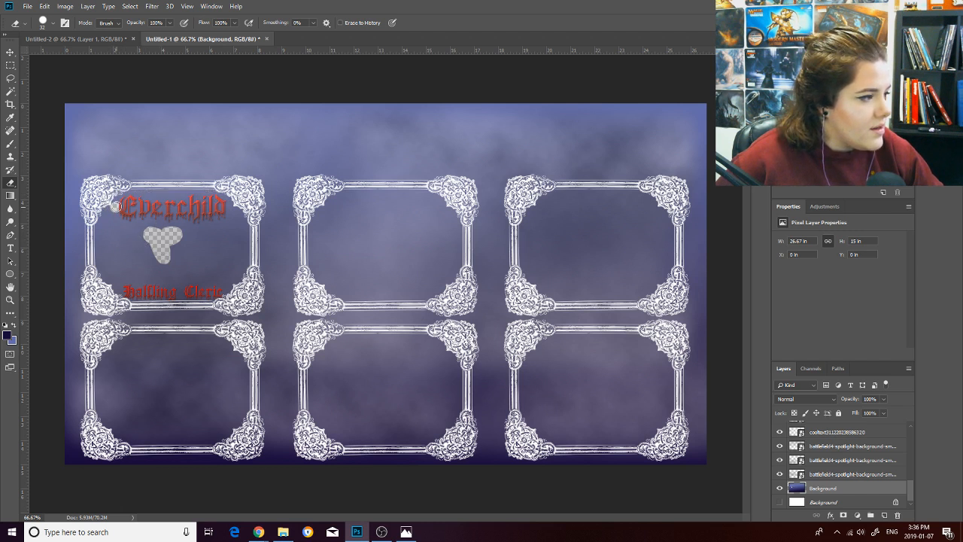
# Erase most of the gradient Background layer between the two red titles inside the top-left frame.
pyautogui.moveTo(114, 202)
pyautogui.mouseDown()
pyautogui.moveTo(176, 200)
pyautogui.moveTo(162, 226)
pyautogui.moveTo(149, 216)
pyautogui.moveTo(163, 267)
pyautogui.moveTo(179, 256)
pyautogui.moveTo(188, 220)
pyautogui.moveTo(219, 235)
pyautogui.moveTo(230, 223)
pyautogui.moveTo(211, 203)
pyautogui.moveTo(134, 194)
pyautogui.moveTo(211, 198)
pyautogui.mouseUp()
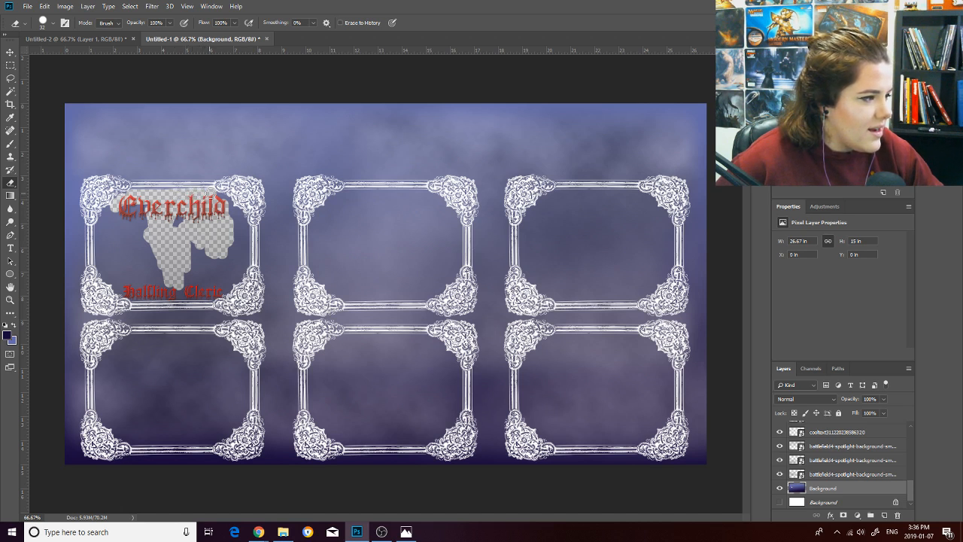
pyautogui.moveTo(194, 232)
pyautogui.mouseDown()
pyautogui.moveTo(138, 242)
pyautogui.moveTo(159, 265)
pyautogui.moveTo(185, 270)
pyautogui.moveTo(231, 250)
pyautogui.moveTo(120, 265)
pyautogui.moveTo(135, 242)
pyautogui.moveTo(129, 210)
pyautogui.moveTo(139, 224)
pyautogui.moveTo(134, 240)
pyautogui.moveTo(117, 237)
pyautogui.moveTo(113, 210)
pyautogui.moveTo(103, 218)
pyautogui.moveTo(109, 260)
pyautogui.moveTo(115, 243)
pyautogui.moveTo(154, 232)
pyautogui.moveTo(150, 265)
pyautogui.moveTo(179, 285)
pyautogui.moveTo(152, 289)
pyautogui.moveTo(172, 279)
pyautogui.moveTo(149, 272)
pyautogui.mouseUp()
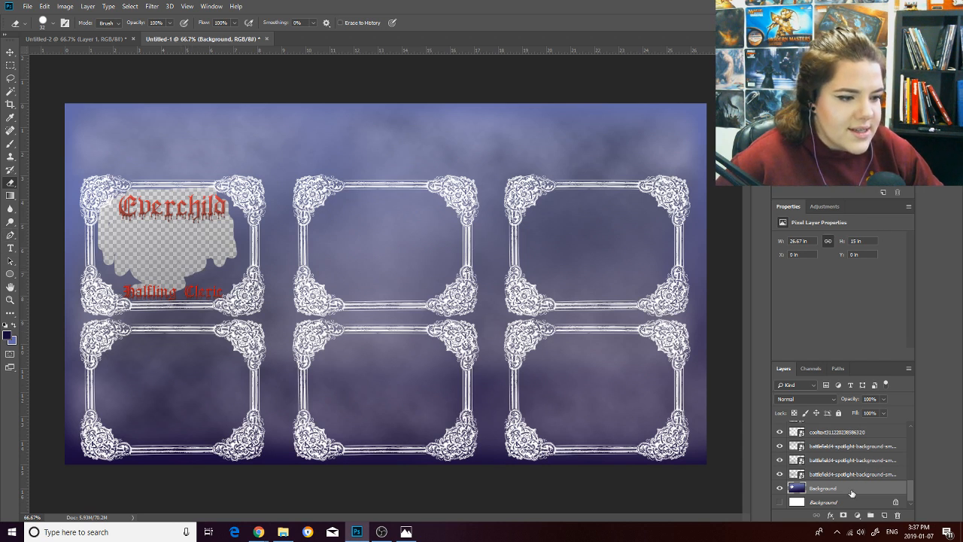
# Rasterize the topmost smoke layer and erase its smoke in the middle of the top-left frame.
pyautogui.scroll(3, 852, 488)
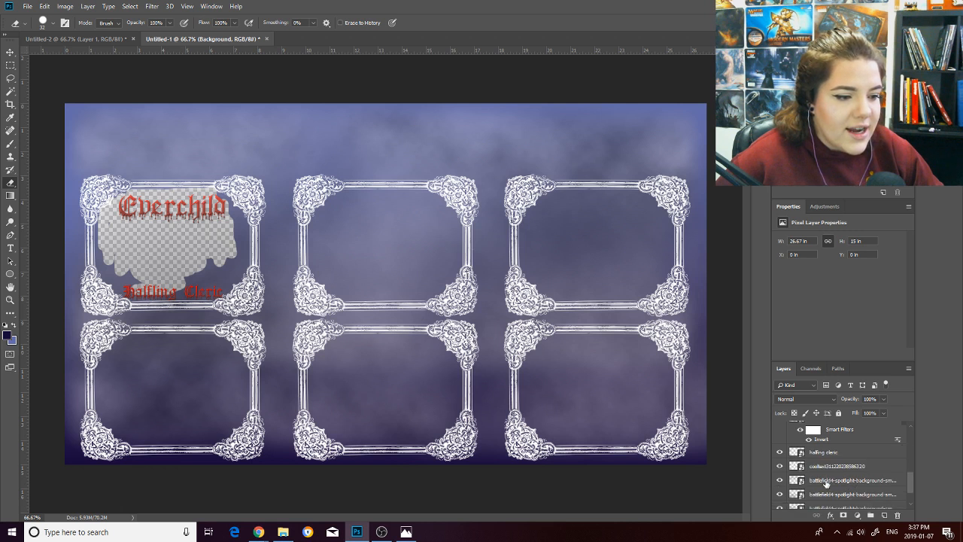
pyautogui.click(826, 482)
pyautogui.click(154, 245)
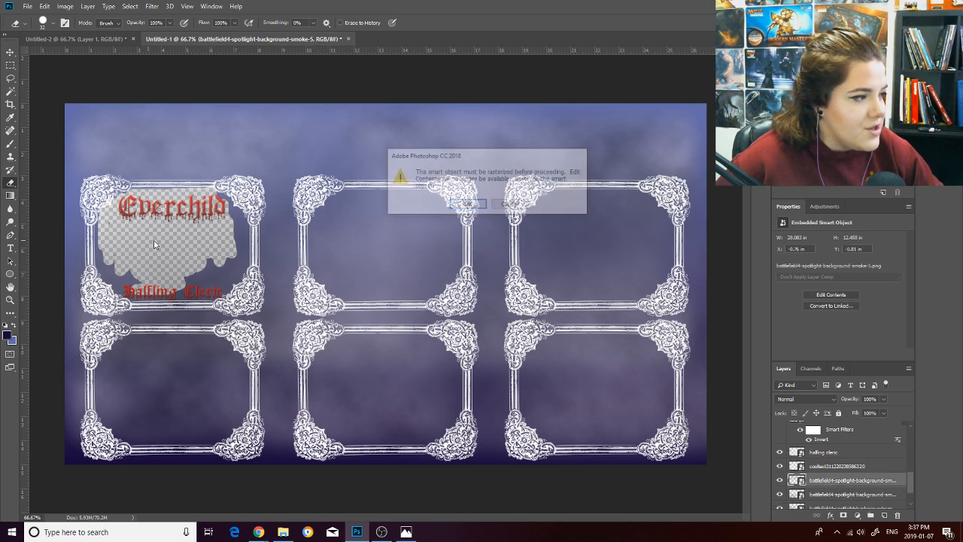
pyautogui.press('Return')
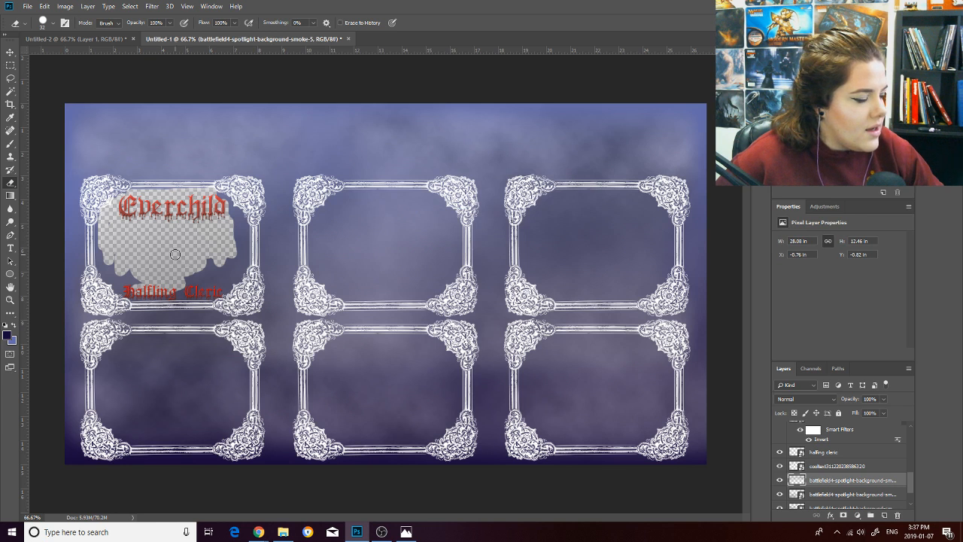
pyautogui.moveTo(203, 237)
pyautogui.mouseDown()
pyautogui.moveTo(216, 236)
pyautogui.moveTo(171, 249)
pyautogui.moveTo(188, 236)
pyautogui.mouseUp()
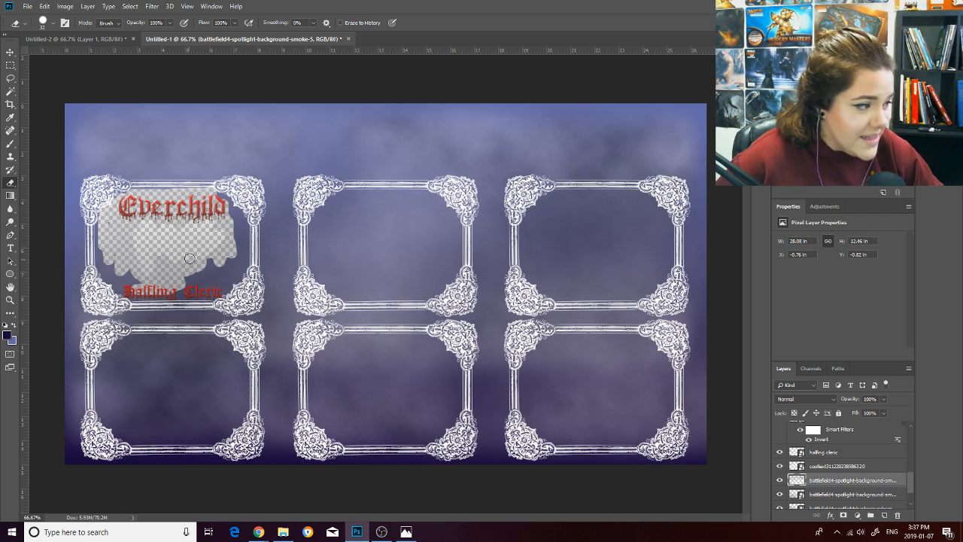
pyautogui.moveTo(189, 259)
pyautogui.mouseDown()
pyautogui.moveTo(104, 221)
pyautogui.moveTo(176, 214)
pyautogui.mouseUp()
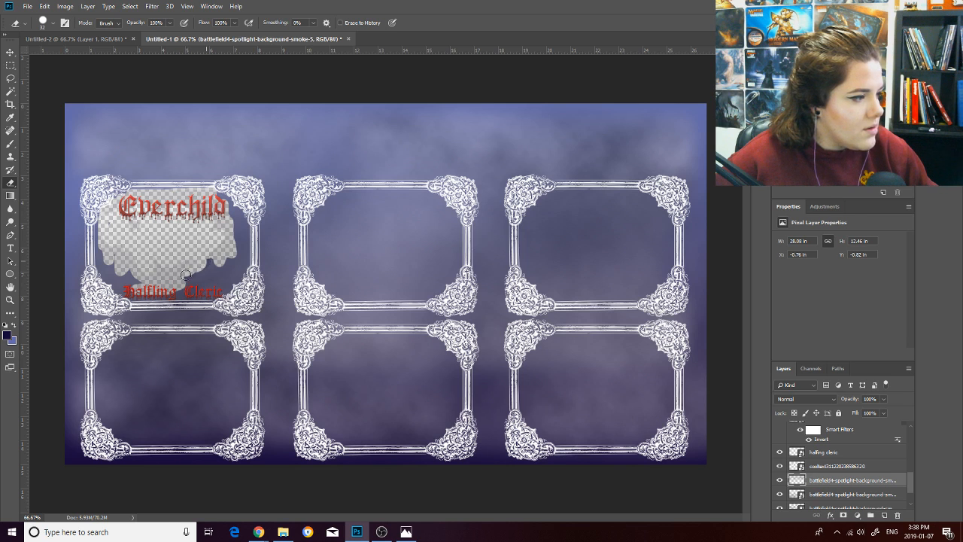
# Erase the leftover gradient on the gradient Background layer out to the top-left frame's inner edges.
pyautogui.scroll(-2, 830, 480)
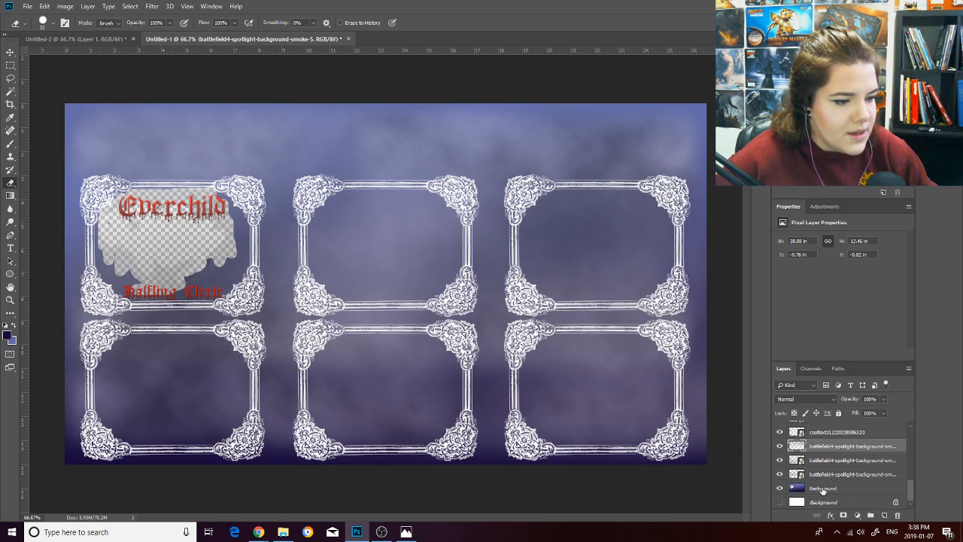
pyautogui.click(822, 489)
pyautogui.moveTo(121, 270)
pyautogui.mouseDown()
pyautogui.moveTo(109, 258)
pyautogui.moveTo(101, 272)
pyautogui.moveTo(101, 234)
pyautogui.mouseUp()
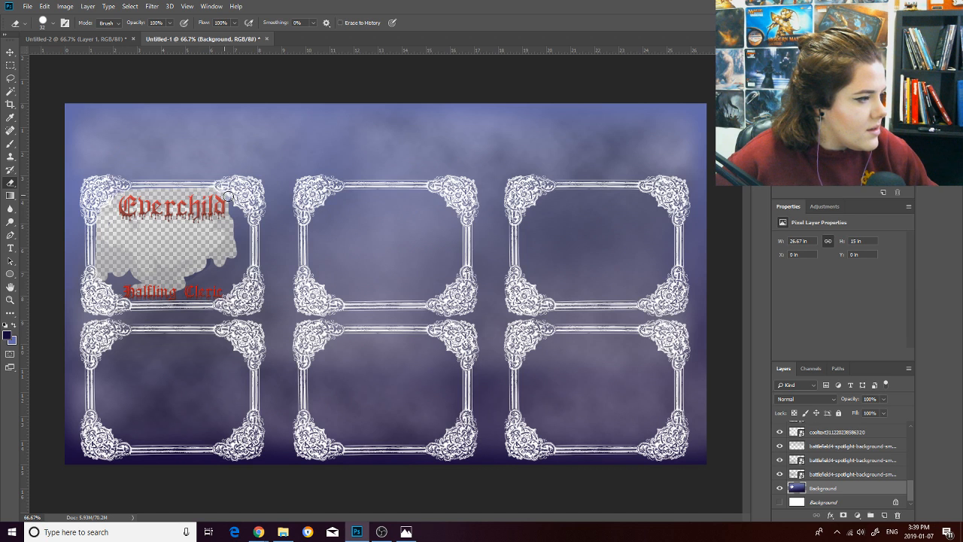
pyautogui.moveTo(243, 212)
pyautogui.mouseDown()
pyautogui.moveTo(246, 271)
pyautogui.moveTo(231, 287)
pyautogui.moveTo(132, 295)
pyautogui.moveTo(106, 276)
pyautogui.moveTo(120, 271)
pyautogui.mouseUp()
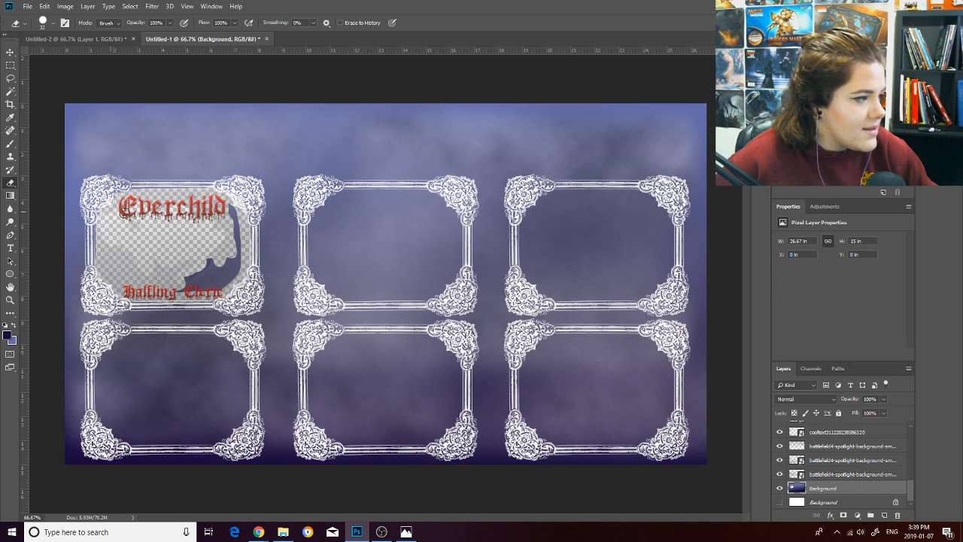
pyautogui.moveTo(134, 242)
pyautogui.mouseDown()
pyautogui.moveTo(219, 285)
pyautogui.moveTo(212, 261)
pyautogui.moveTo(201, 264)
pyautogui.moveTo(204, 285)
pyautogui.moveTo(178, 286)
pyautogui.moveTo(188, 289)
pyautogui.moveTo(229, 275)
pyautogui.moveTo(230, 238)
pyautogui.moveTo(227, 267)
pyautogui.mouseUp()
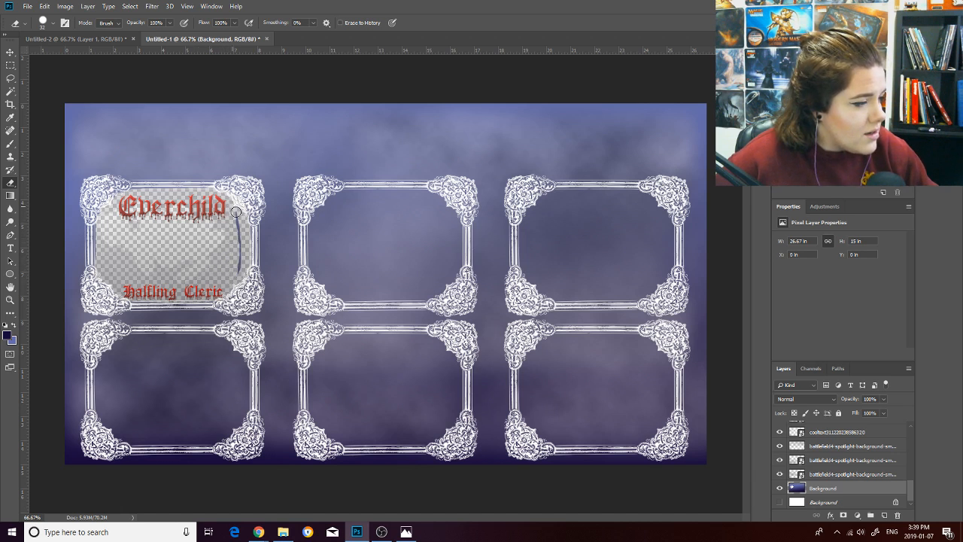
pyautogui.moveTo(236, 213); pyautogui.dragTo(239, 267)
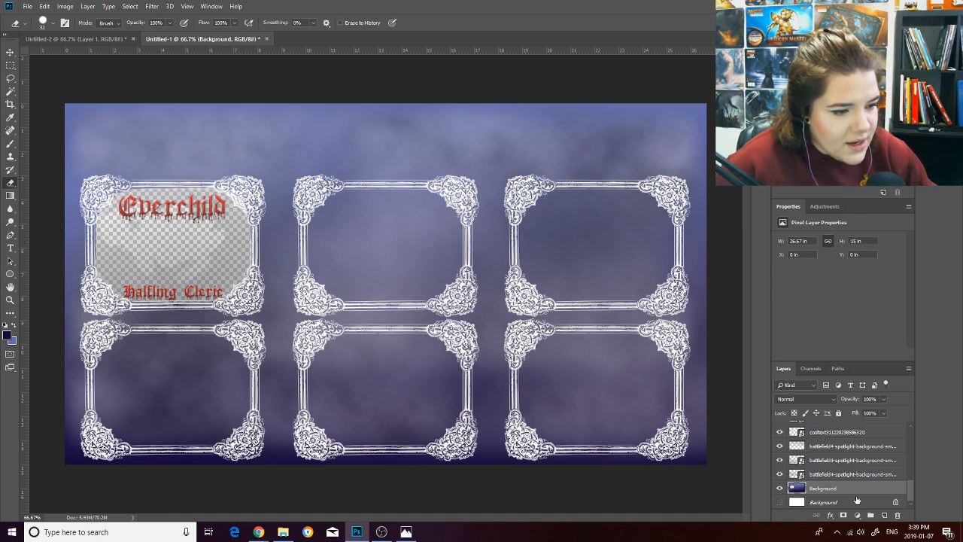
# Rasterize the middle smoke layer and erase its smoke inside the top-left frame.
pyautogui.click(848, 476)
pyautogui.click(837, 459)
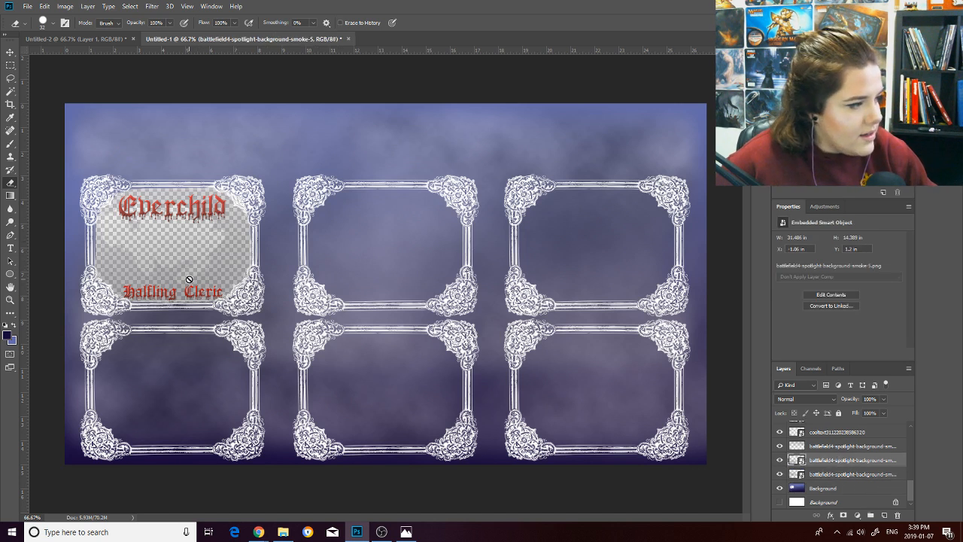
pyautogui.click(167, 246)
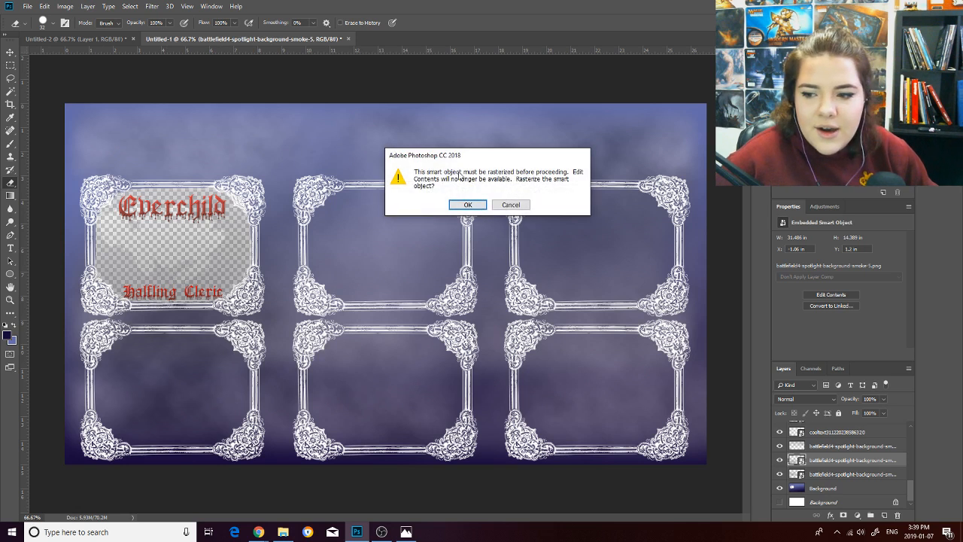
pyautogui.click(473, 205)
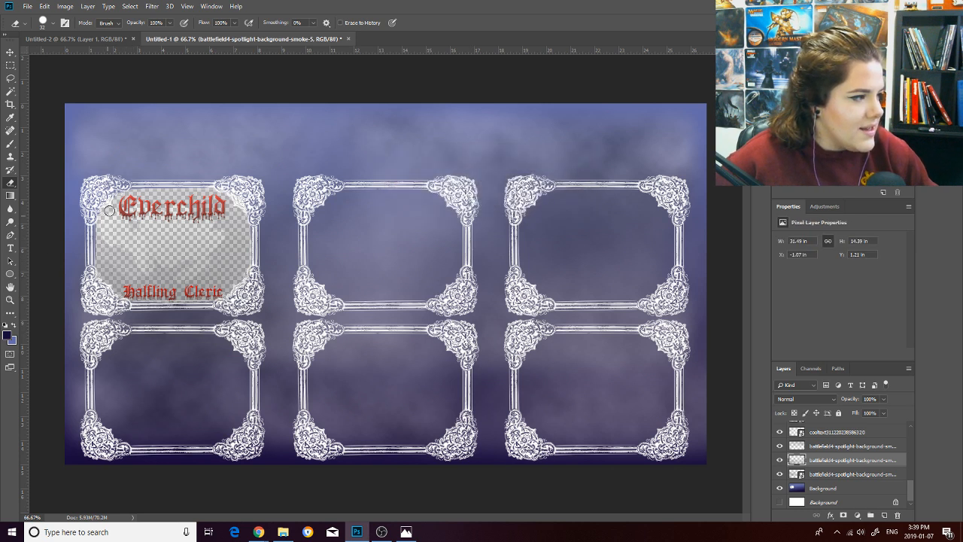
pyautogui.moveTo(232, 225)
pyautogui.mouseDown()
pyautogui.moveTo(222, 263)
pyautogui.moveTo(148, 263)
pyautogui.moveTo(215, 284)
pyautogui.moveTo(147, 293)
pyautogui.moveTo(209, 291)
pyautogui.mouseUp()
pyautogui.moveTo(140, 283)
pyautogui.mouseDown()
pyautogui.moveTo(123, 261)
pyautogui.moveTo(106, 261)
pyautogui.moveTo(121, 291)
pyautogui.moveTo(98, 265)
pyautogui.mouseUp()
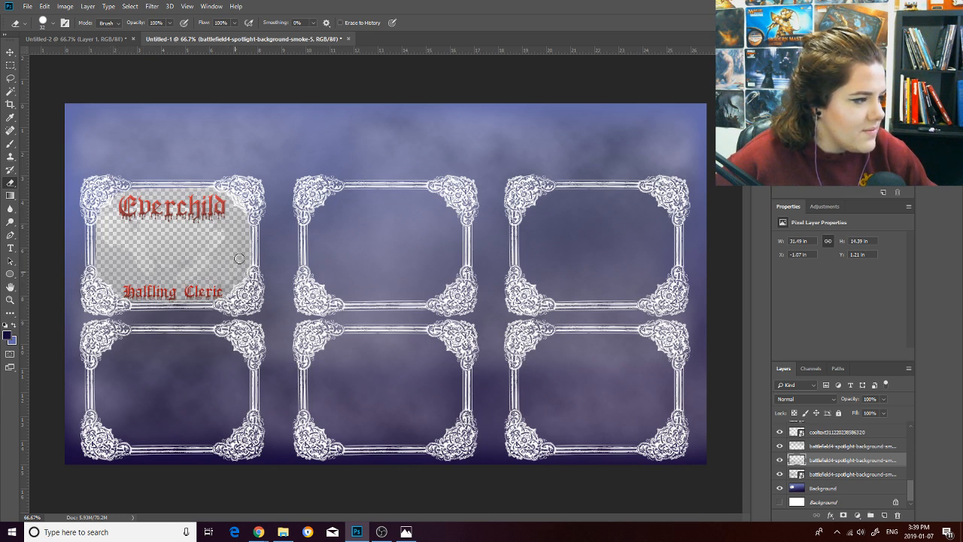
# Erase the remaining smoke of the topmost smoke layer inside the top-left frame.
pyautogui.click(821, 446)
pyautogui.moveTo(163, 249)
pyautogui.mouseDown()
pyautogui.moveTo(135, 275)
pyautogui.moveTo(116, 258)
pyautogui.moveTo(111, 277)
pyautogui.moveTo(105, 210)
pyautogui.moveTo(143, 196)
pyautogui.moveTo(208, 198)
pyautogui.moveTo(118, 193)
pyautogui.moveTo(212, 193)
pyautogui.moveTo(235, 206)
pyautogui.moveTo(242, 232)
pyautogui.moveTo(237, 209)
pyautogui.moveTo(247, 221)
pyautogui.moveTo(246, 285)
pyautogui.moveTo(239, 228)
pyautogui.moveTo(218, 187)
pyautogui.moveTo(204, 246)
pyautogui.moveTo(172, 201)
pyautogui.moveTo(214, 228)
pyautogui.moveTo(149, 260)
pyautogui.moveTo(209, 263)
pyautogui.moveTo(144, 273)
pyautogui.moveTo(171, 290)
pyautogui.moveTo(125, 293)
pyautogui.moveTo(223, 261)
pyautogui.moveTo(187, 258)
pyautogui.moveTo(234, 260)
pyautogui.moveTo(142, 224)
pyautogui.moveTo(192, 258)
pyautogui.moveTo(189, 280)
pyautogui.moveTo(223, 270)
pyautogui.moveTo(199, 278)
pyautogui.moveTo(216, 274)
pyautogui.moveTo(220, 292)
pyautogui.moveTo(151, 294)
pyautogui.mouseUp()
pyautogui.moveTo(117, 261)
pyautogui.mouseDown()
pyautogui.moveTo(137, 267)
pyautogui.moveTo(205, 234)
pyautogui.moveTo(126, 251)
pyautogui.moveTo(101, 266)
pyautogui.mouseUp()
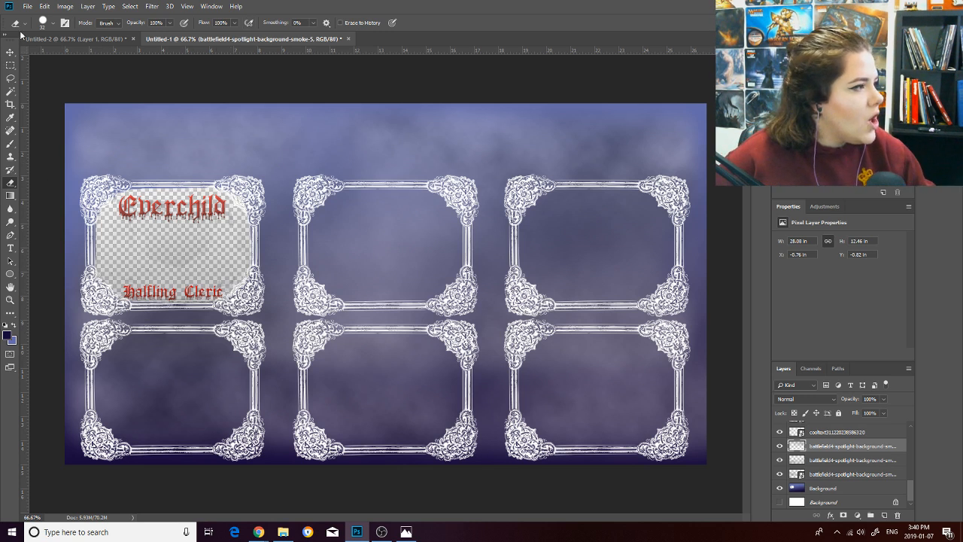
# Start saving the overlay under a new file, choosing PNG as the file type.
pyautogui.click(28, 7)
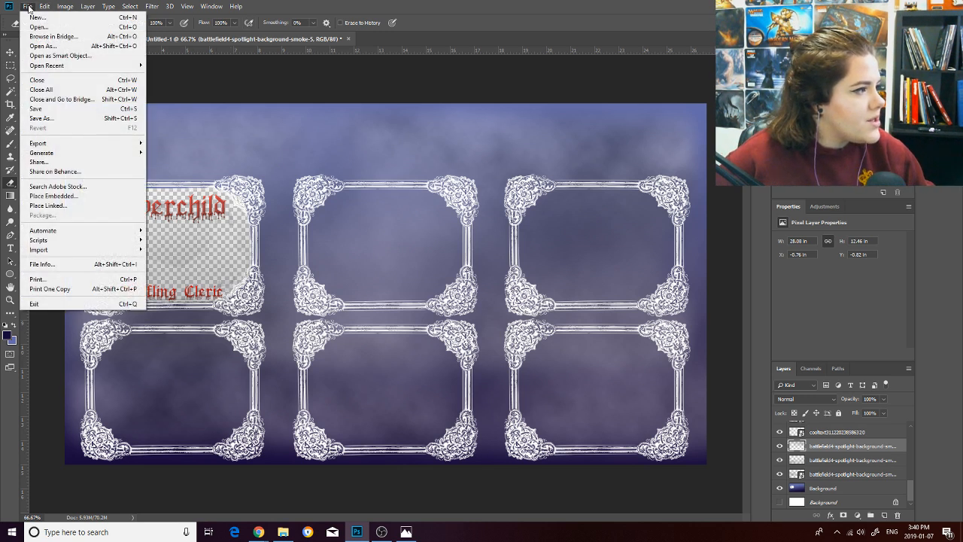
pyautogui.click(32, 120)
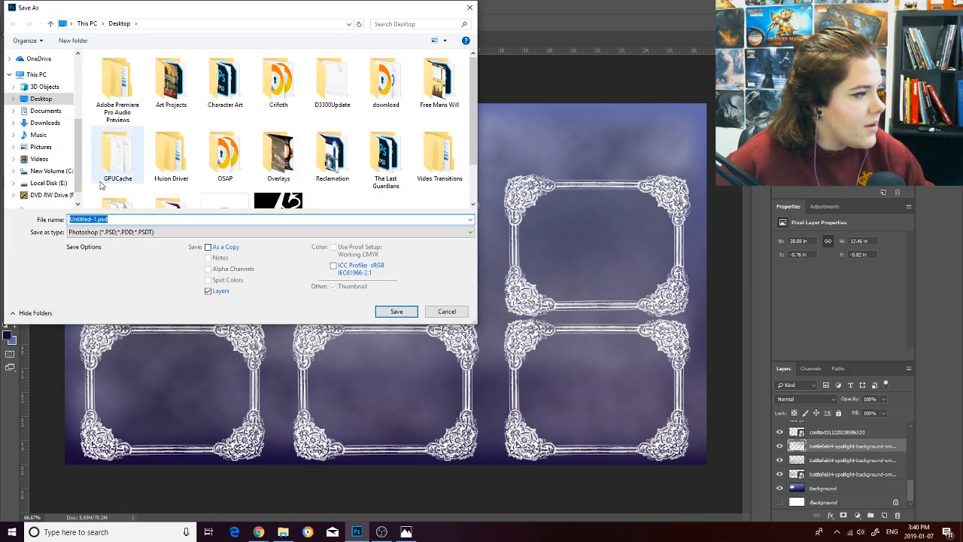
pyautogui.click(112, 232)
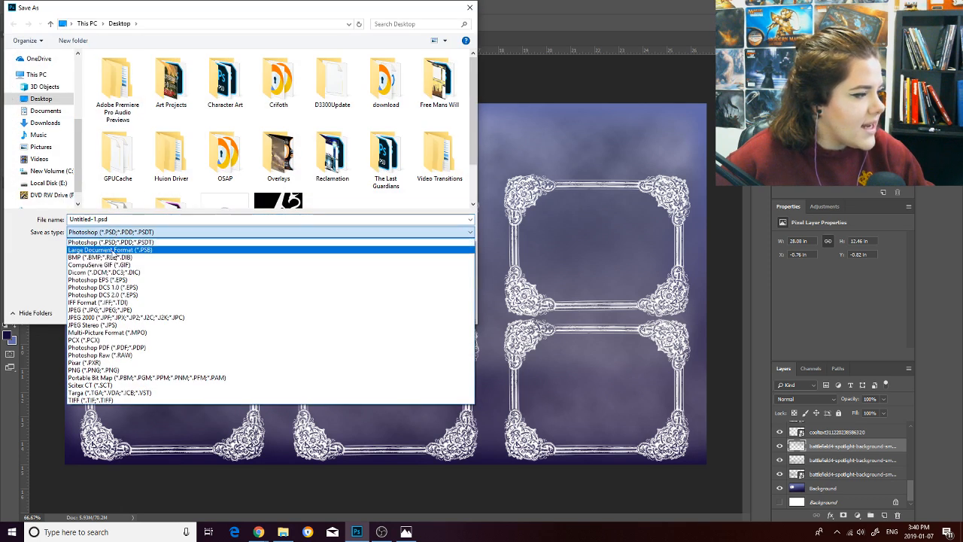
pyautogui.click(103, 373)
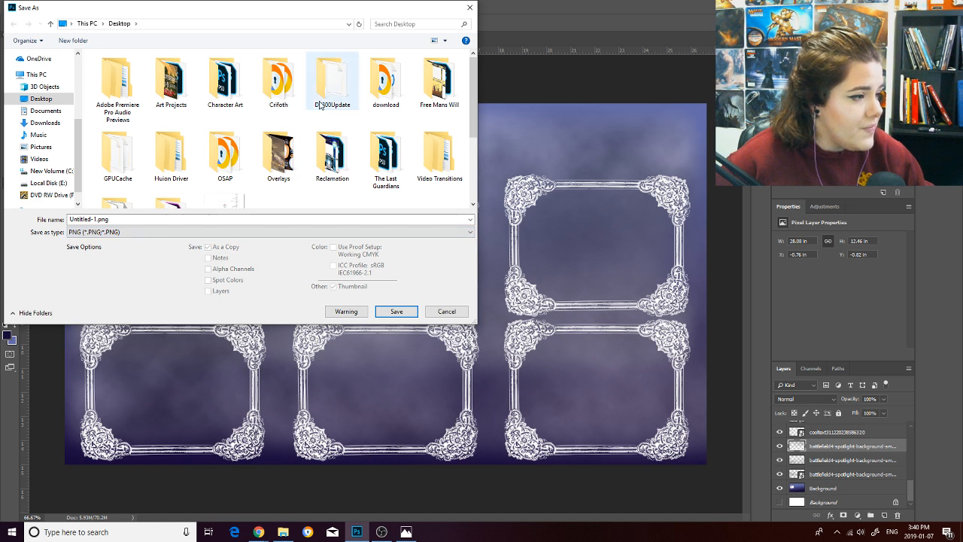
# Create a new folder named Curse of Strahd on the Desktop from within the save dialog.
pyautogui.scroll(-3, 433, 169)
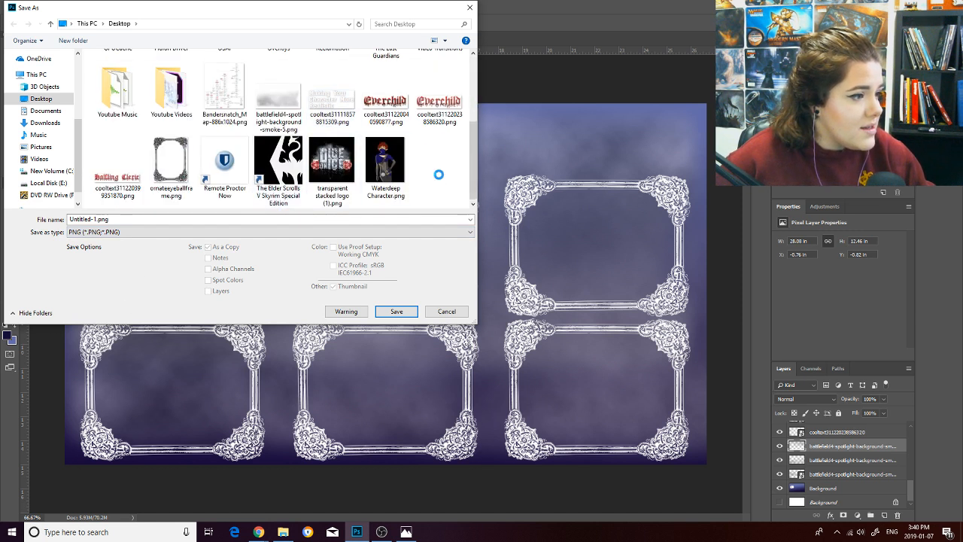
pyautogui.rightClick(439, 175)
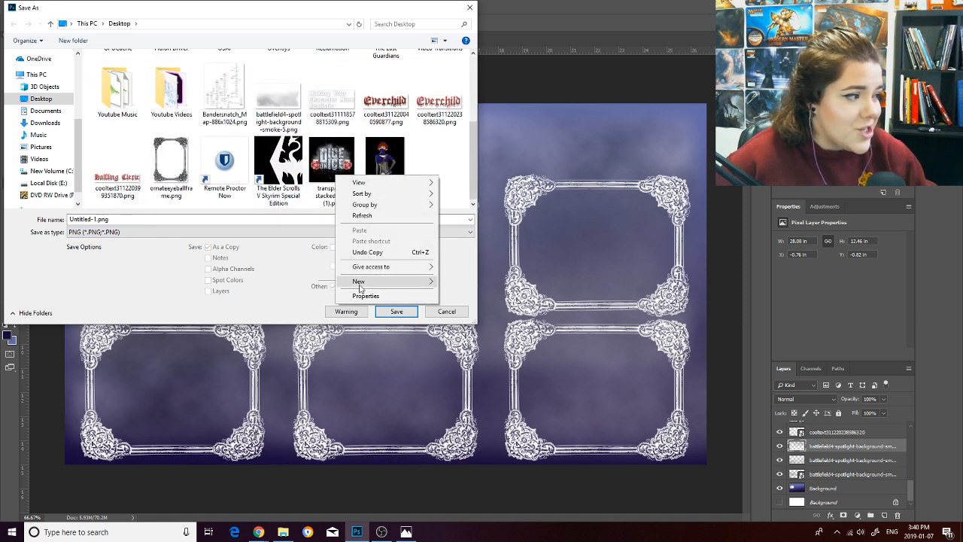
pyautogui.moveTo(362, 289)
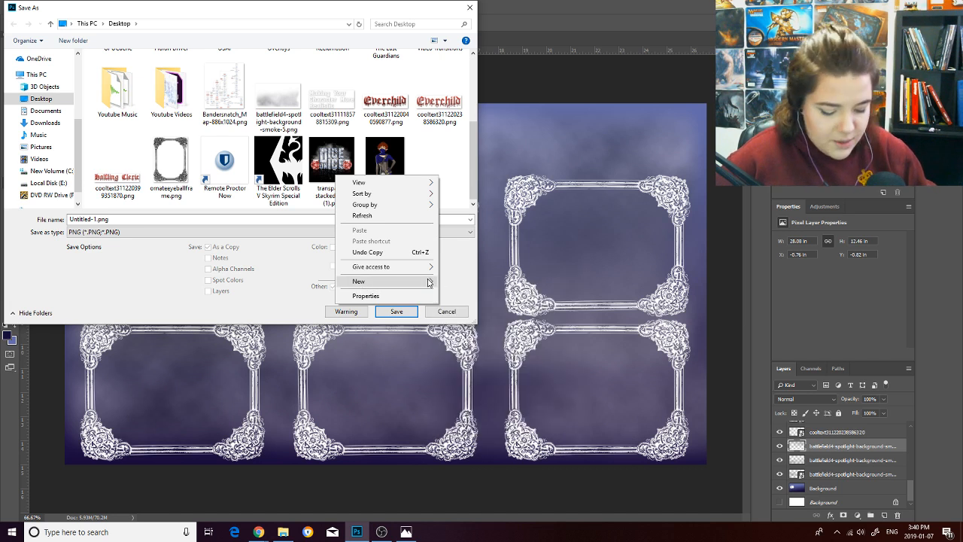
pyautogui.moveTo(429, 282)
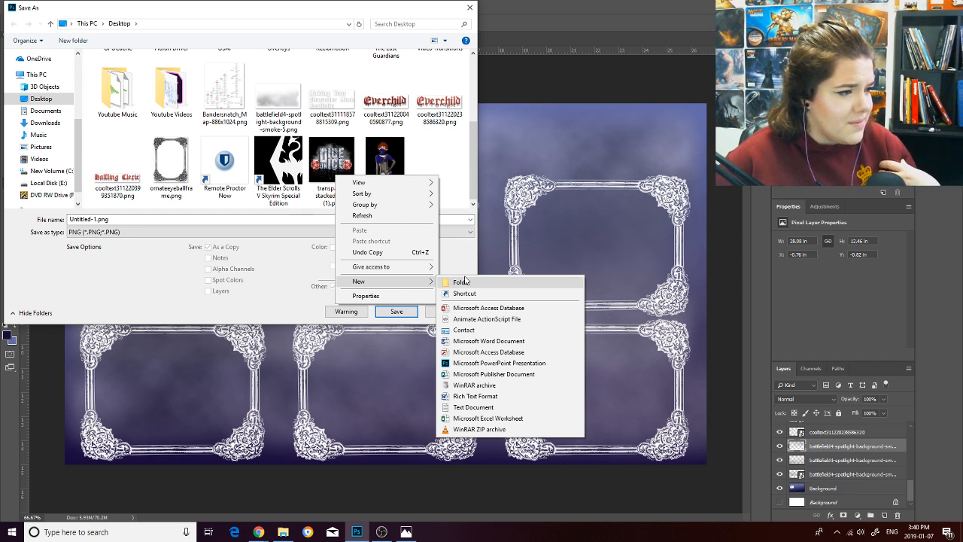
pyautogui.click(462, 281)
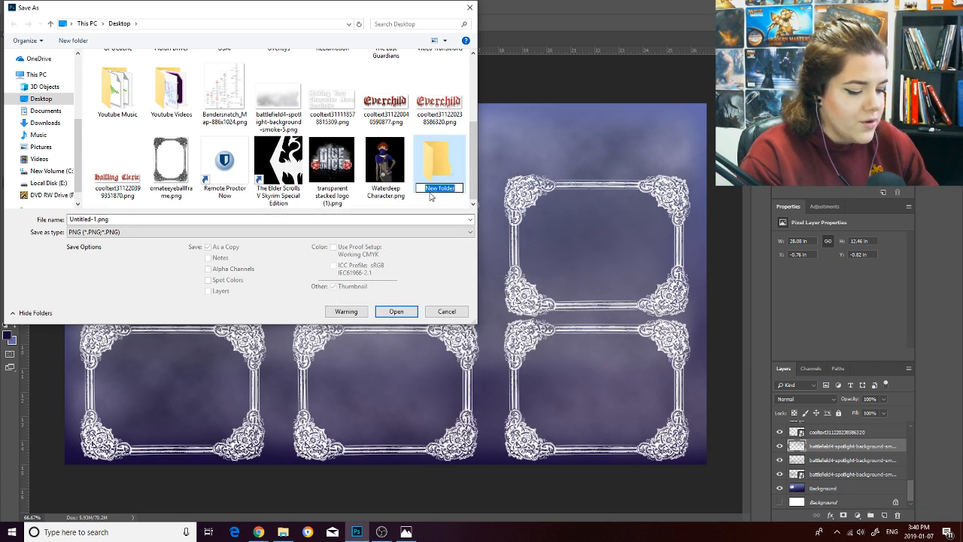
pyautogui.write('Curse of Strahd')
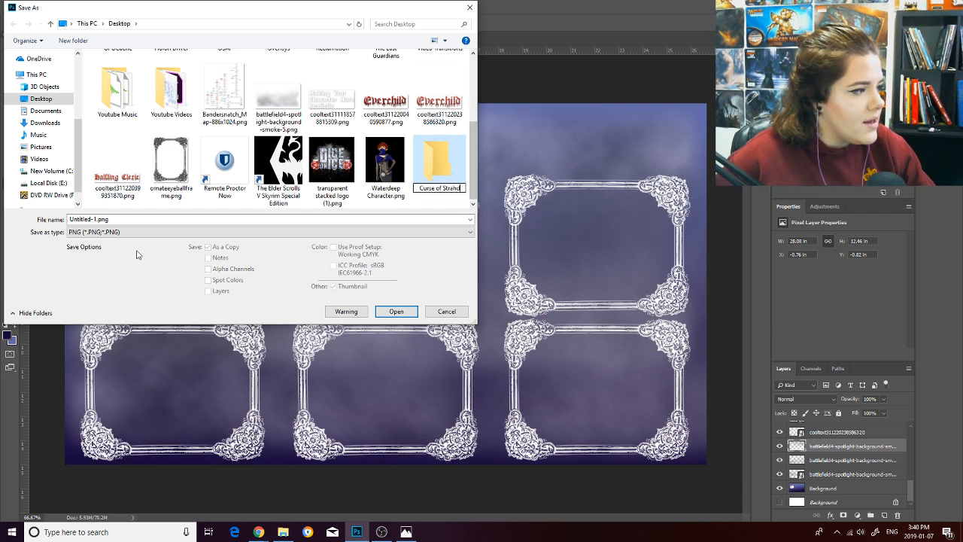
# Name the file Overlay.png and save it in the Curse of Strahd folder with the large file size PNG option.
pyautogui.click(95, 220)
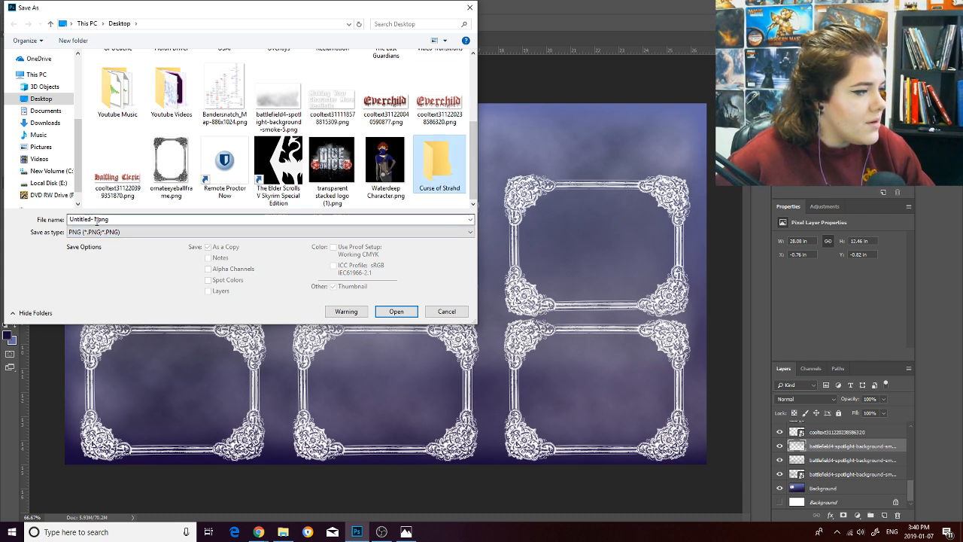
pyautogui.click(97, 219)
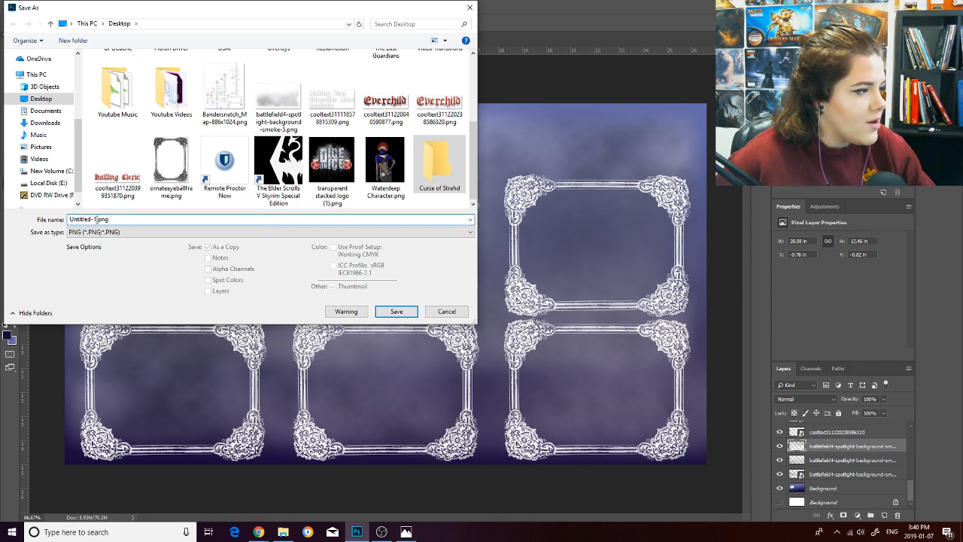
pyautogui.moveTo(95, 219); pyautogui.dragTo(33, 217)
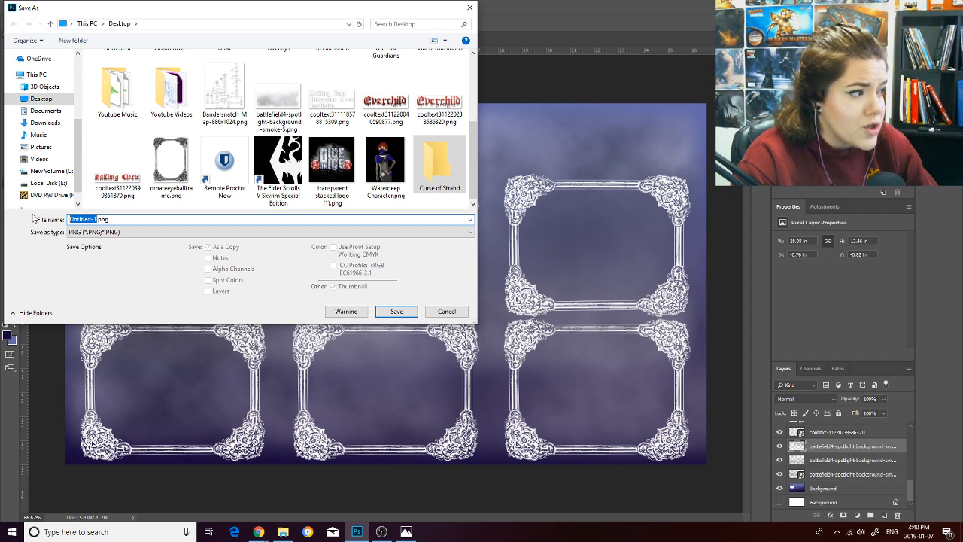
pyautogui.write('Overlay')
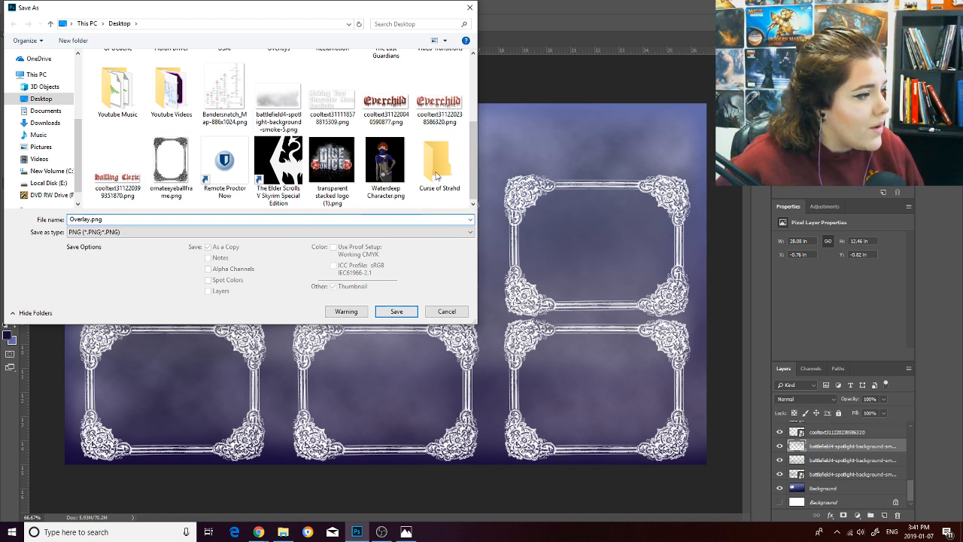
pyautogui.doubleClick(436, 176)
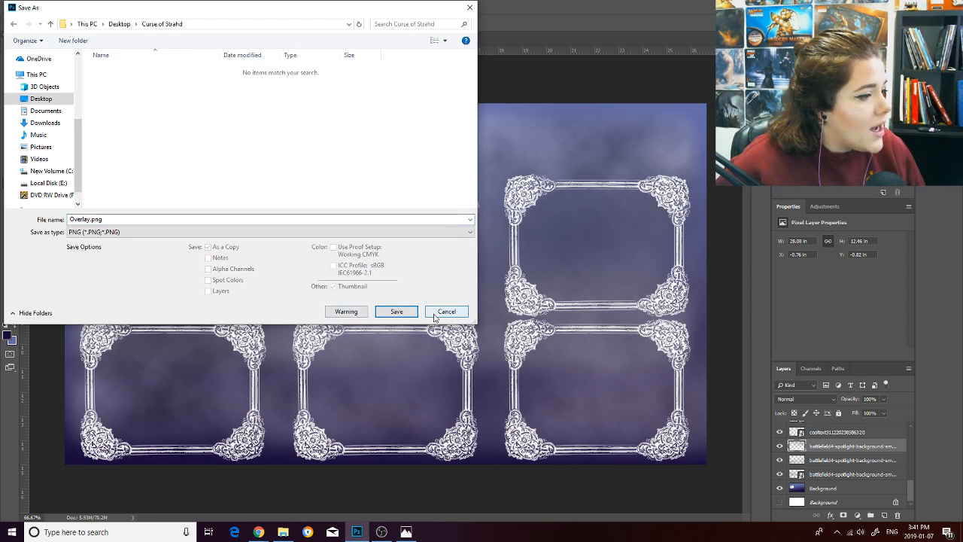
pyautogui.click(408, 311)
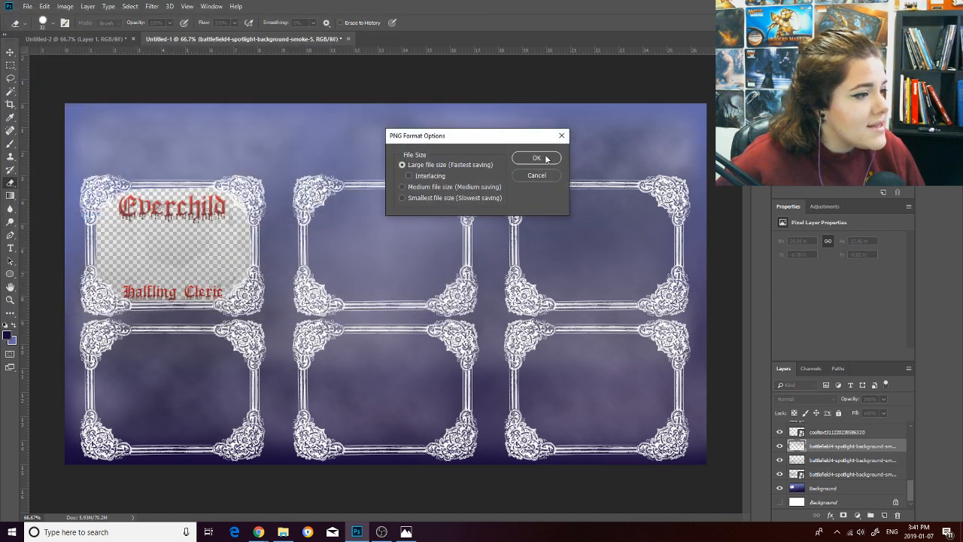
pyautogui.click(536, 157)
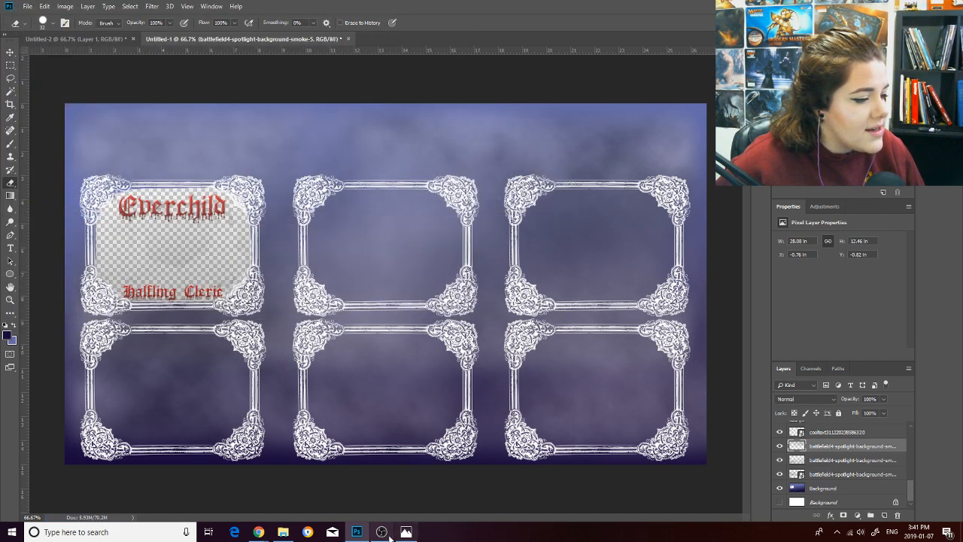
# Switch to OBS Studio, maximize its window, and turn Studio Mode off and back on.
pyautogui.moveTo(388, 535)
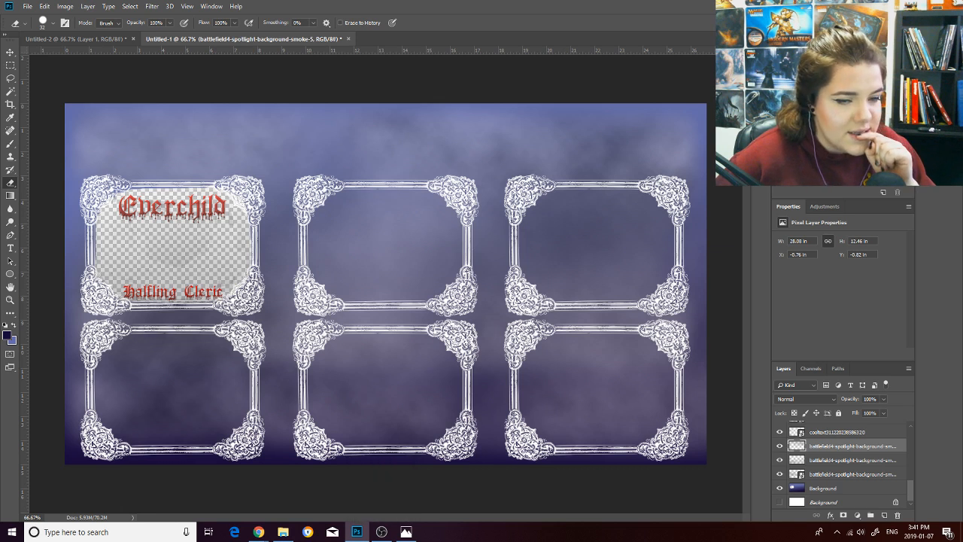
pyautogui.moveTo(962, 4); pyautogui.dragTo(625, 3)
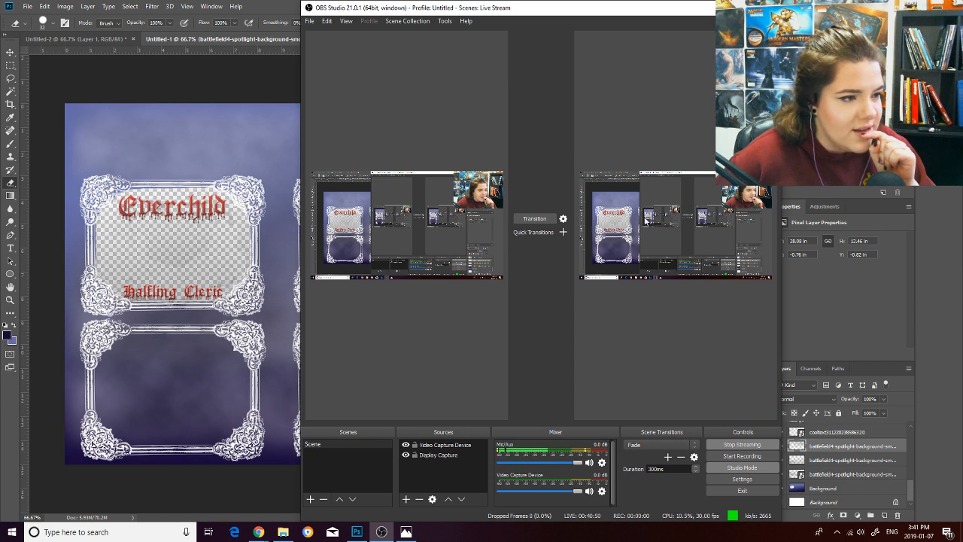
pyautogui.click(749, 8)
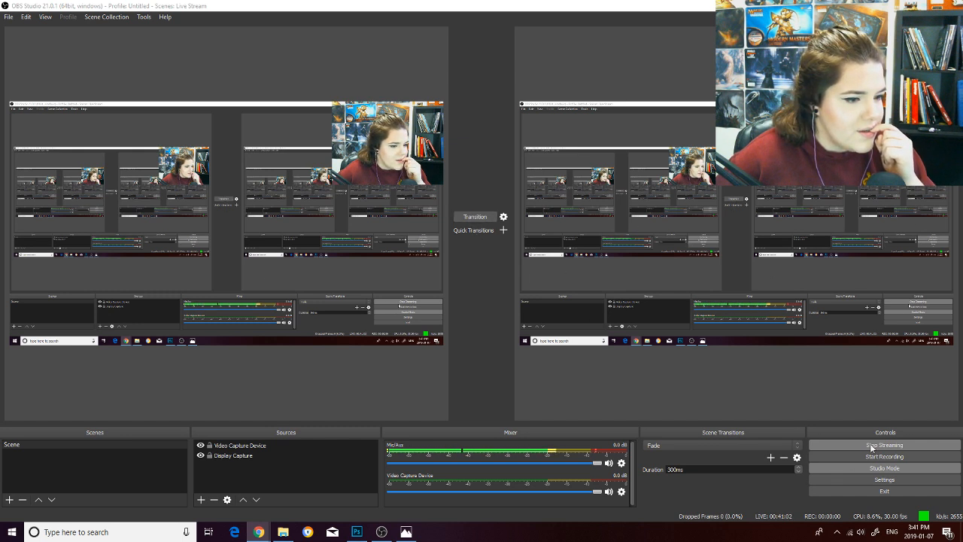
pyautogui.click(884, 468)
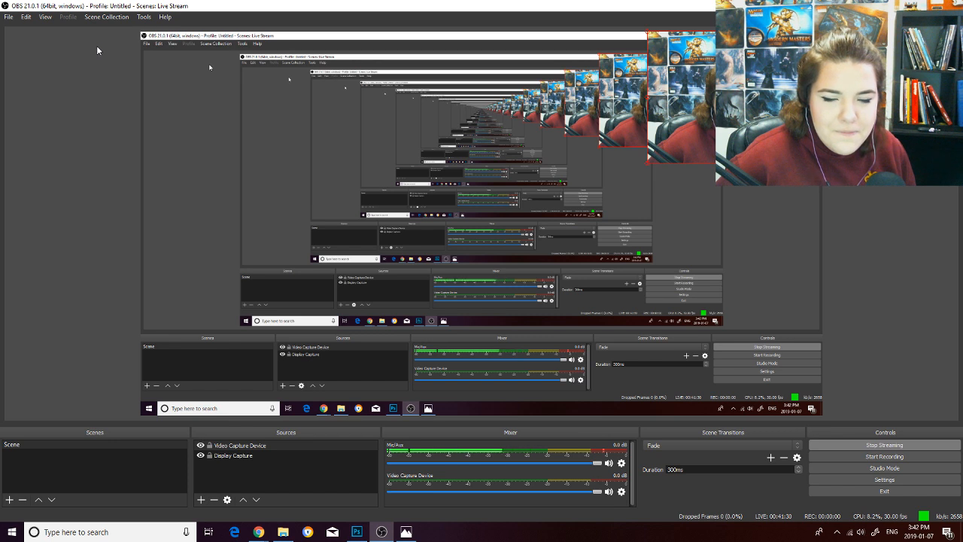
pyautogui.click(877, 469)
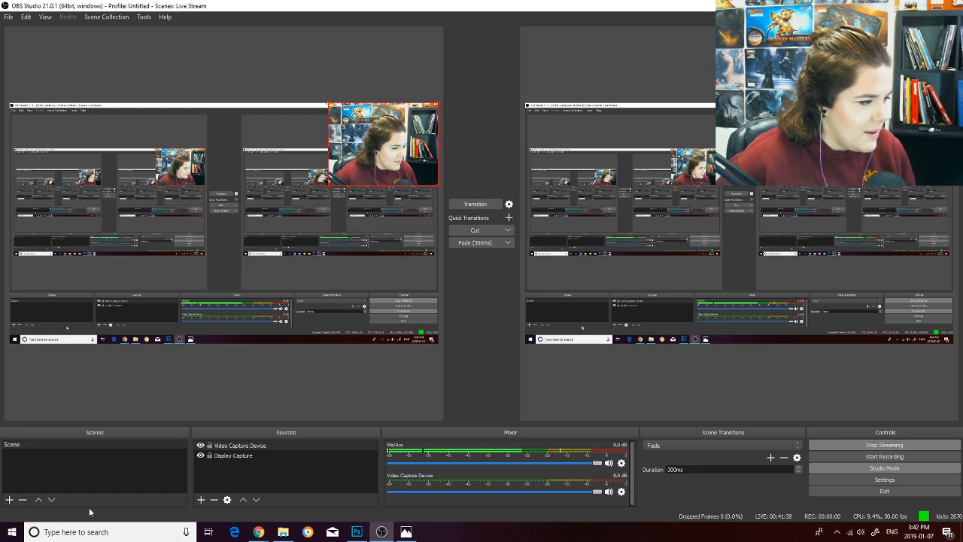
# Add a new visible Image source to the scene, keeping the default name Image.
pyautogui.click(200, 501)
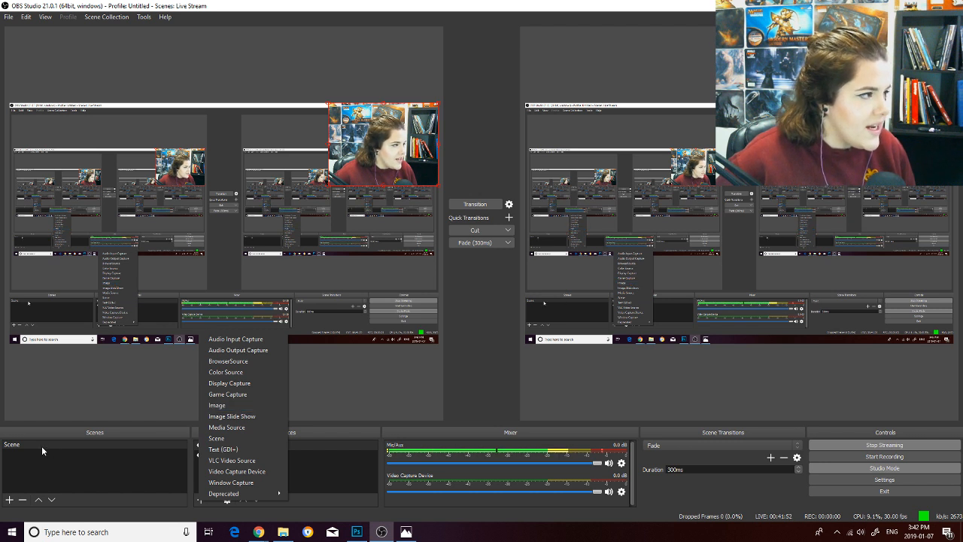
pyautogui.click(106, 16)
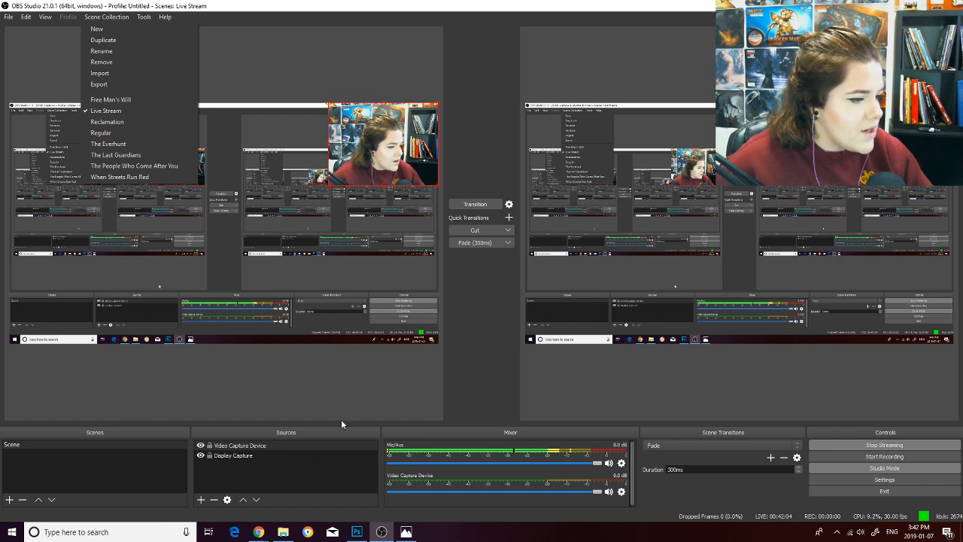
pyautogui.click(201, 499)
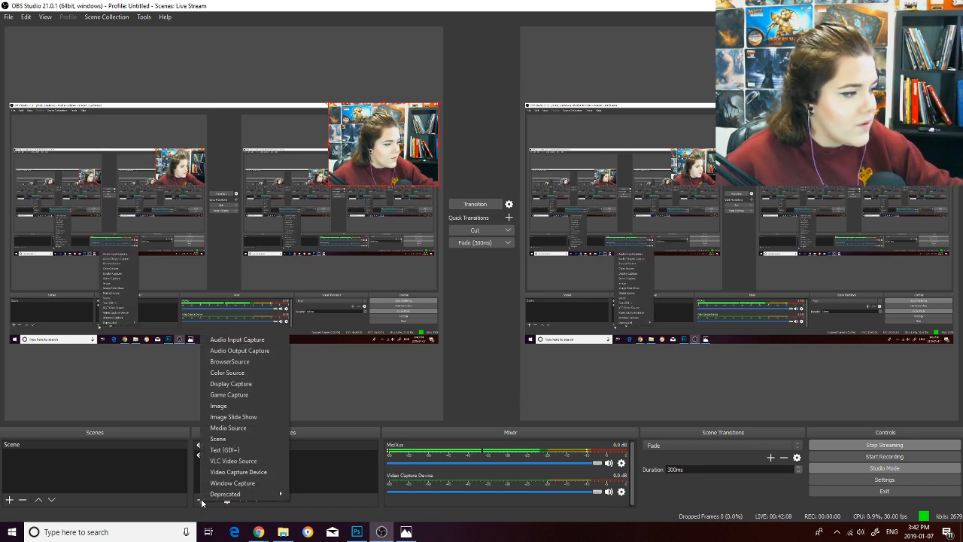
pyautogui.click(218, 407)
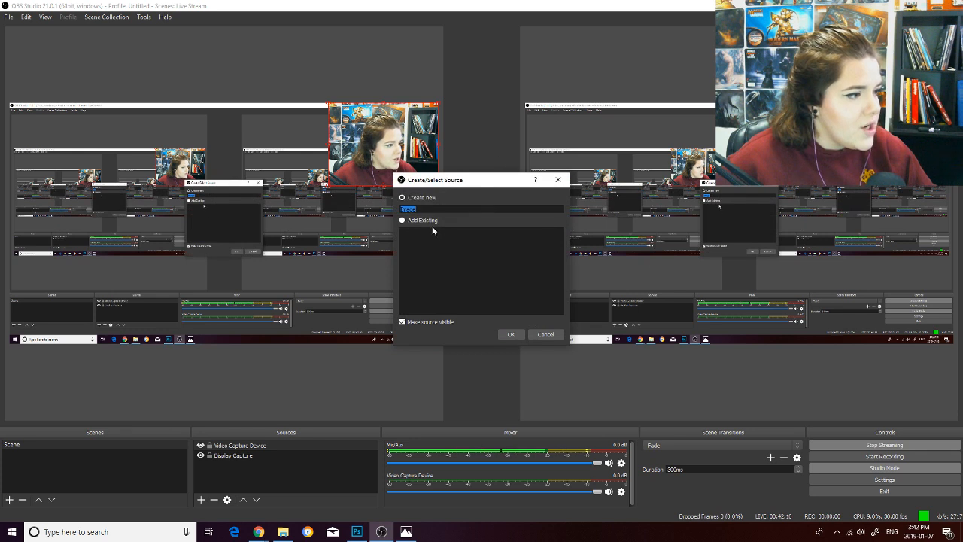
pyautogui.click(519, 336)
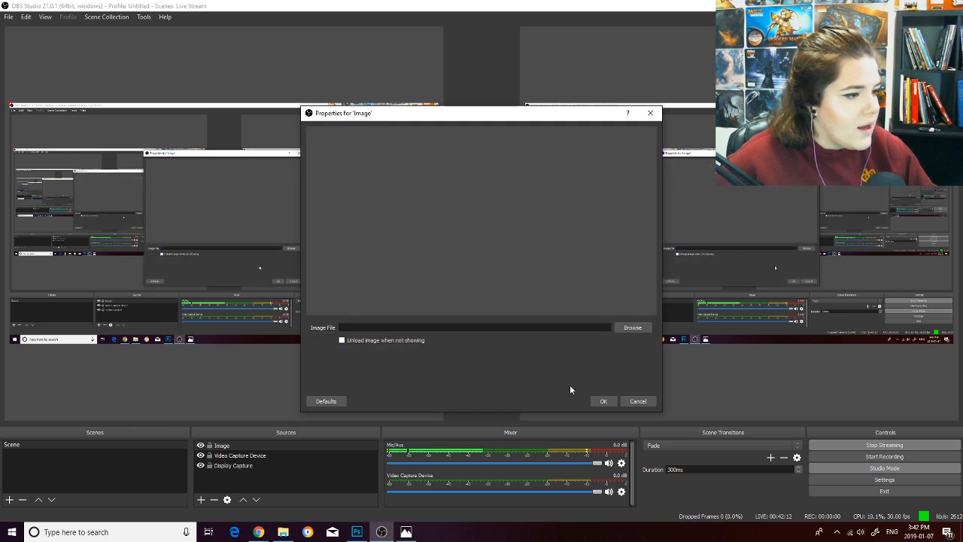
# Load Overlay.png from the Desktop's Curse of Strahd folder as the source's image file and accept the source properties.
pyautogui.click(626, 330)
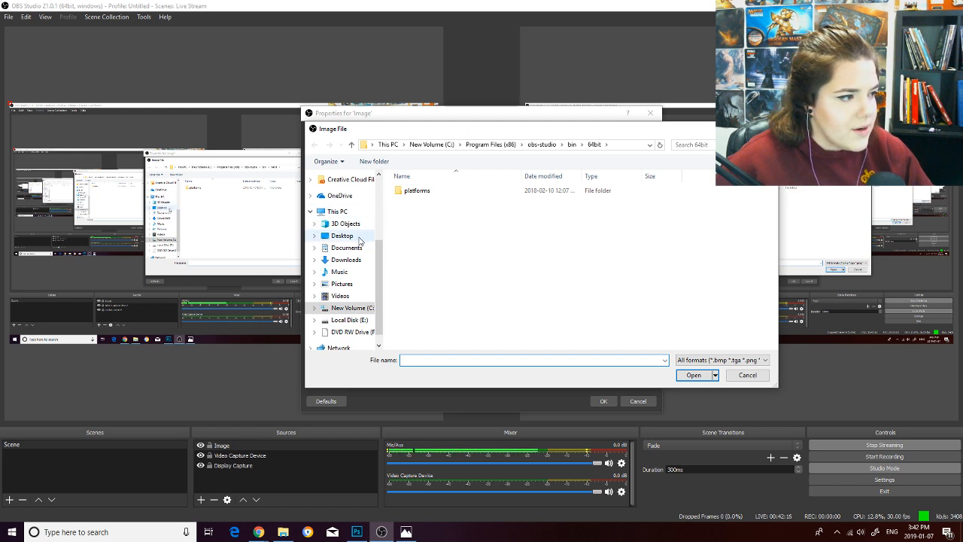
pyautogui.click(360, 240)
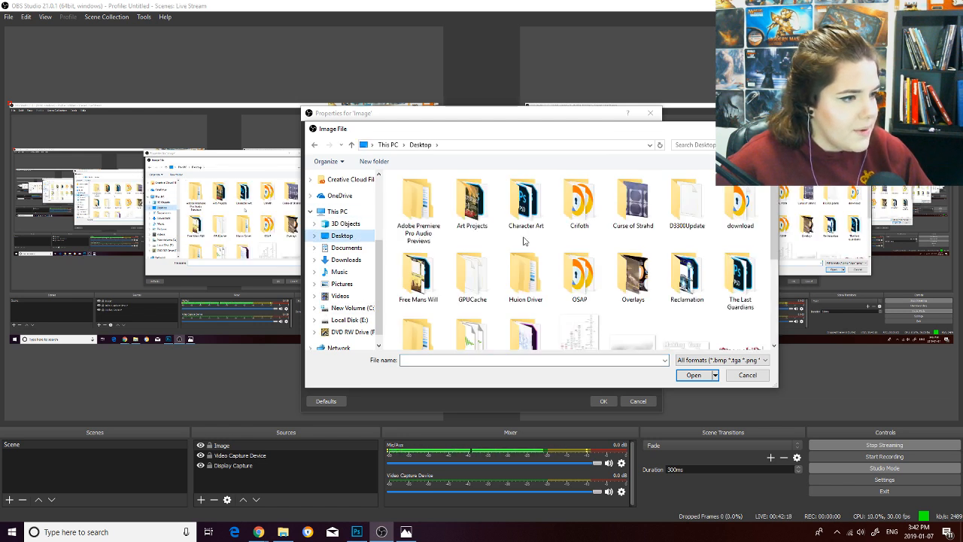
pyautogui.scroll(-1, 648, 308)
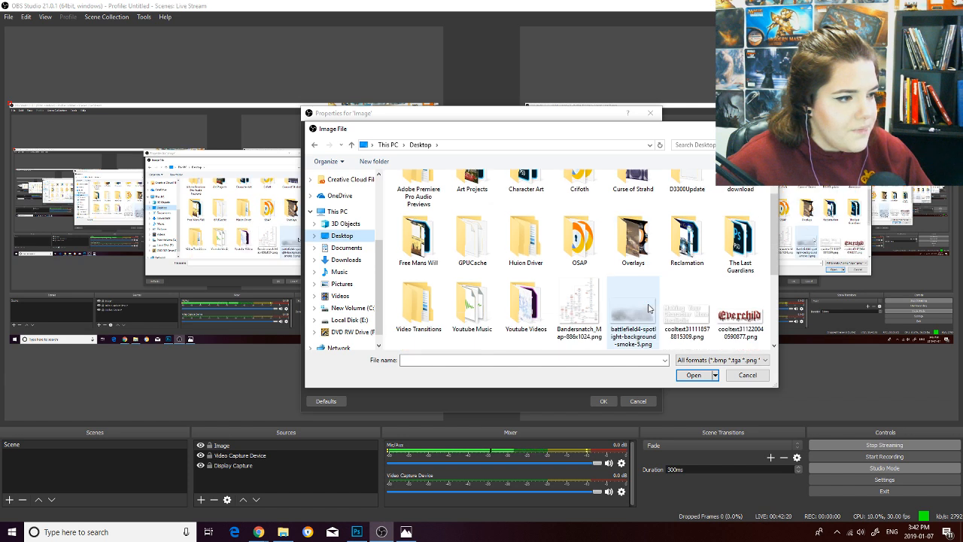
pyautogui.scroll(-1, 649, 309)
pyautogui.scroll(-1, 648, 308)
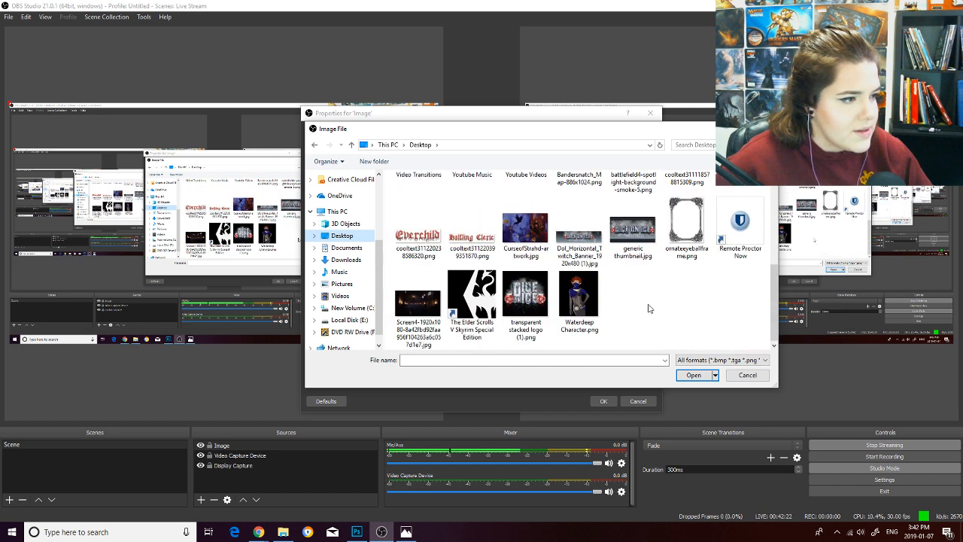
pyautogui.scroll(2, 648, 308)
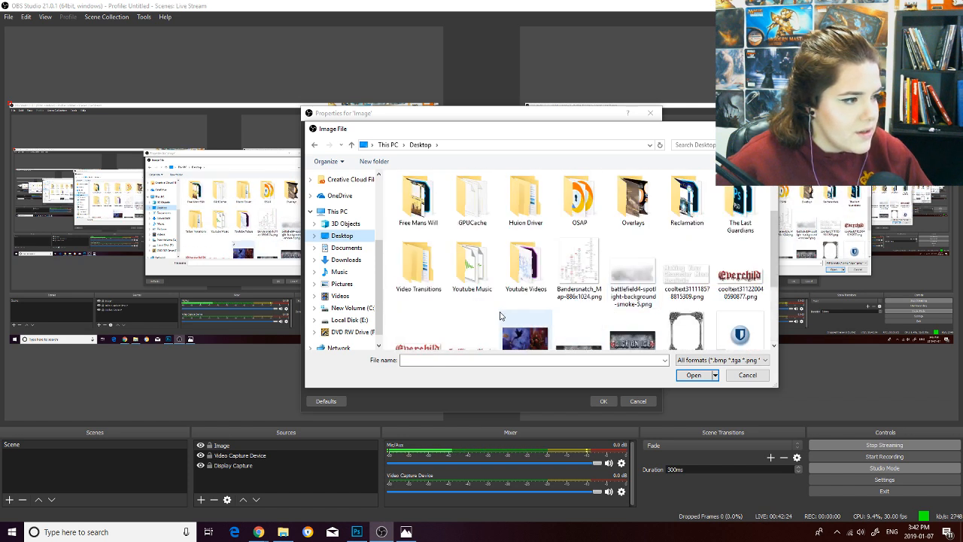
pyautogui.scroll(1, 499, 316)
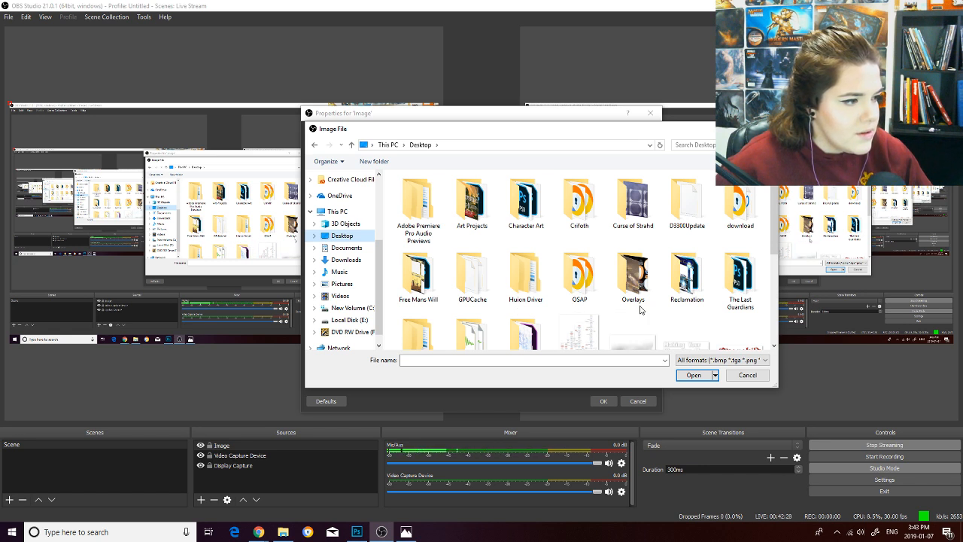
pyautogui.scroll(-5, 637, 313)
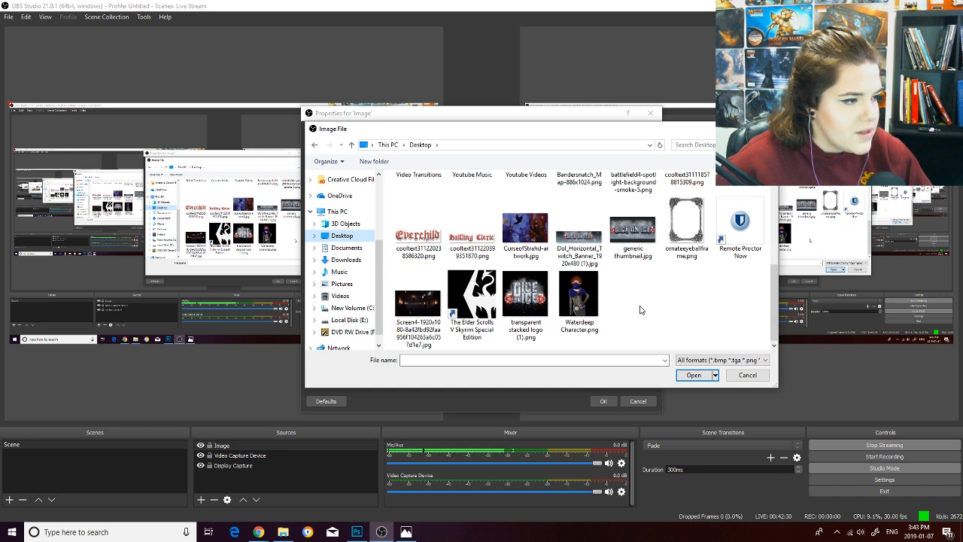
pyautogui.scroll(1, 640, 310)
pyautogui.scroll(1, 640, 310)
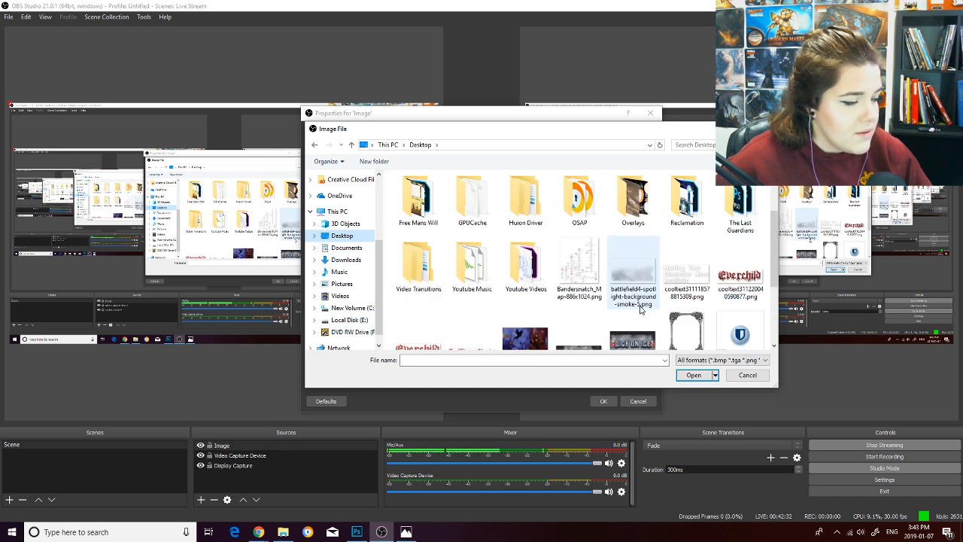
pyautogui.scroll(1, 640, 310)
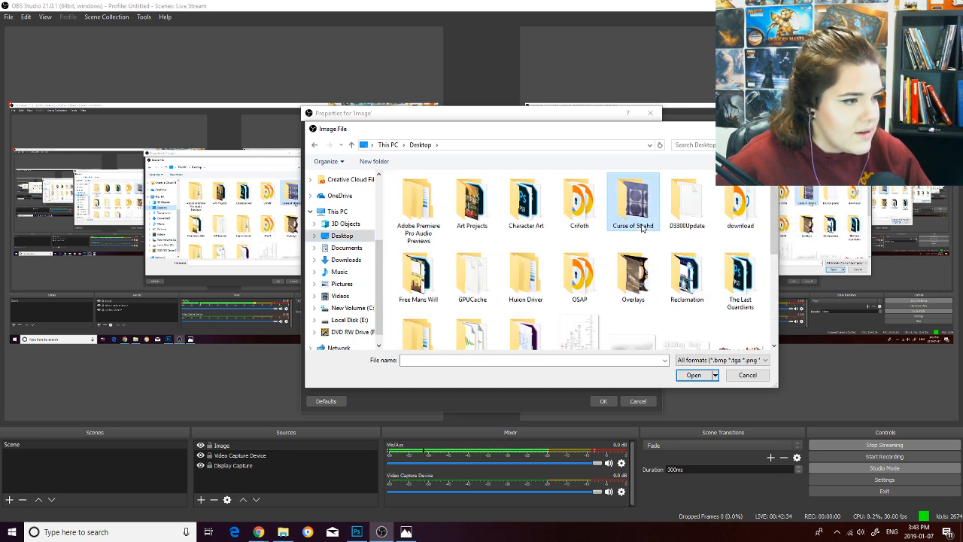
pyautogui.doubleClick(634, 201)
pyautogui.click(434, 192)
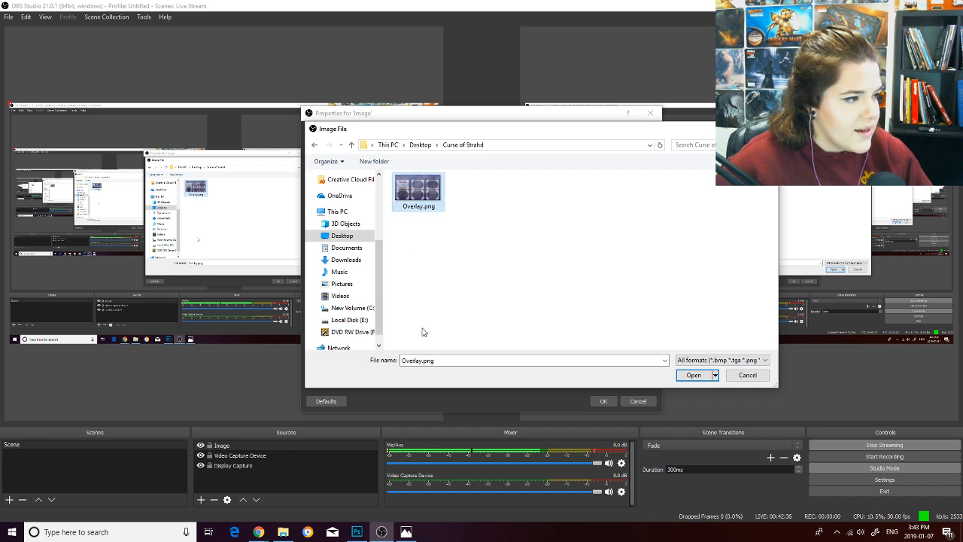
pyautogui.click(693, 375)
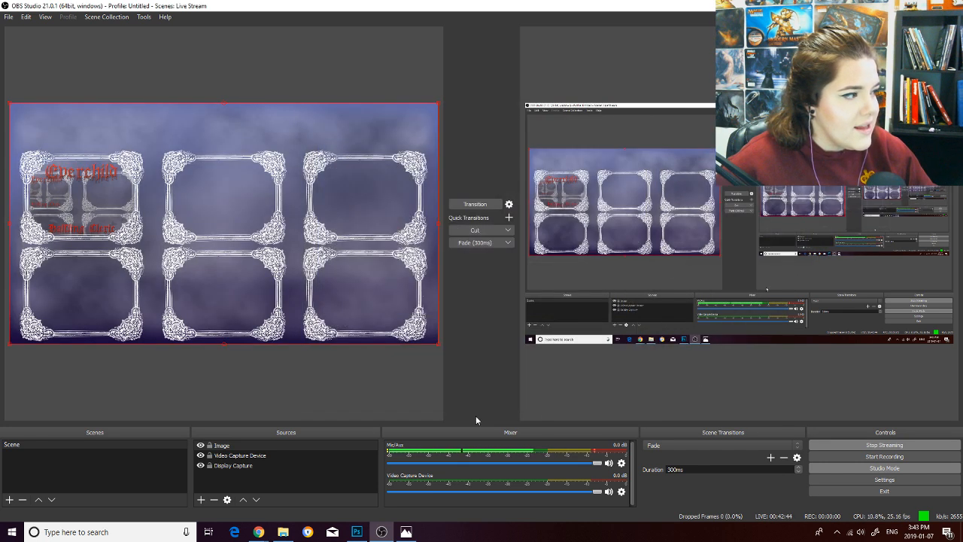
pyautogui.click(602, 400)
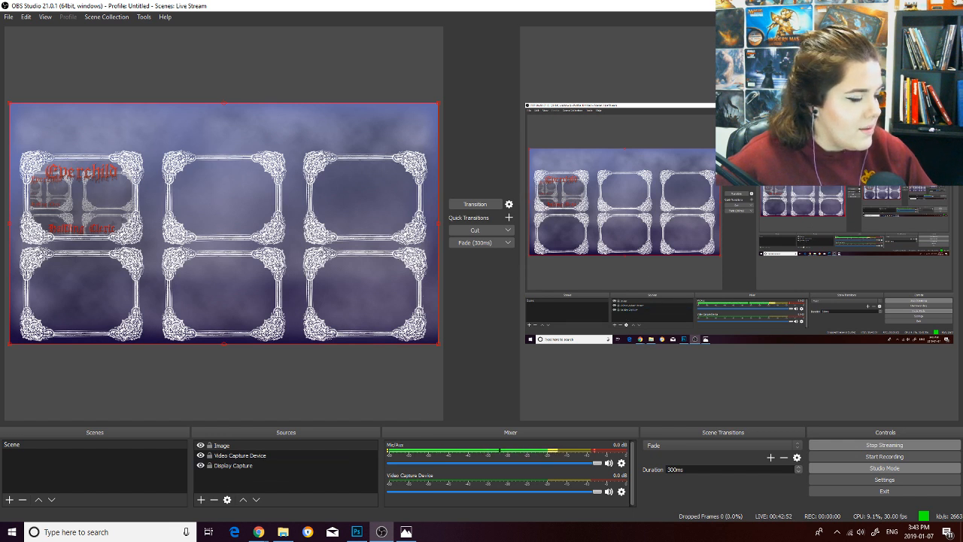
# Reorder the sources so Video Capture Device sits above Image, and move the webcam picture over the overlay's upper-left frame.
pyautogui.moveTo(225, 448); pyautogui.dragTo(220, 460)
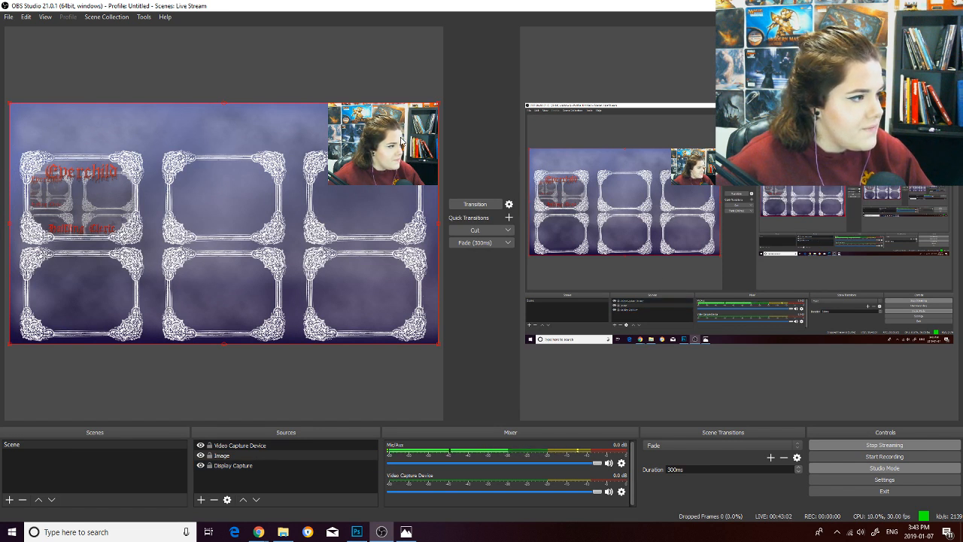
pyautogui.click(354, 268)
pyautogui.click(345, 83)
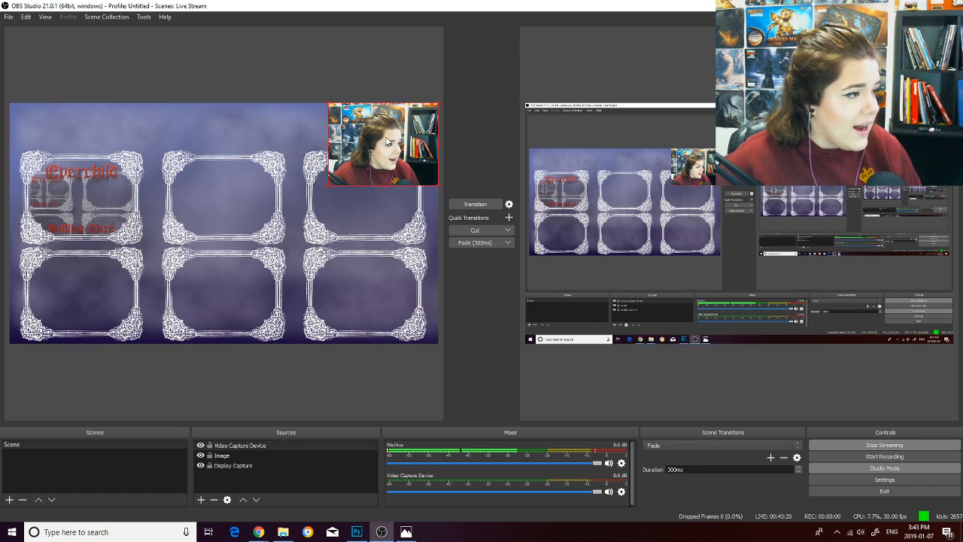
pyautogui.moveTo(406, 134); pyautogui.dragTo(105, 189)
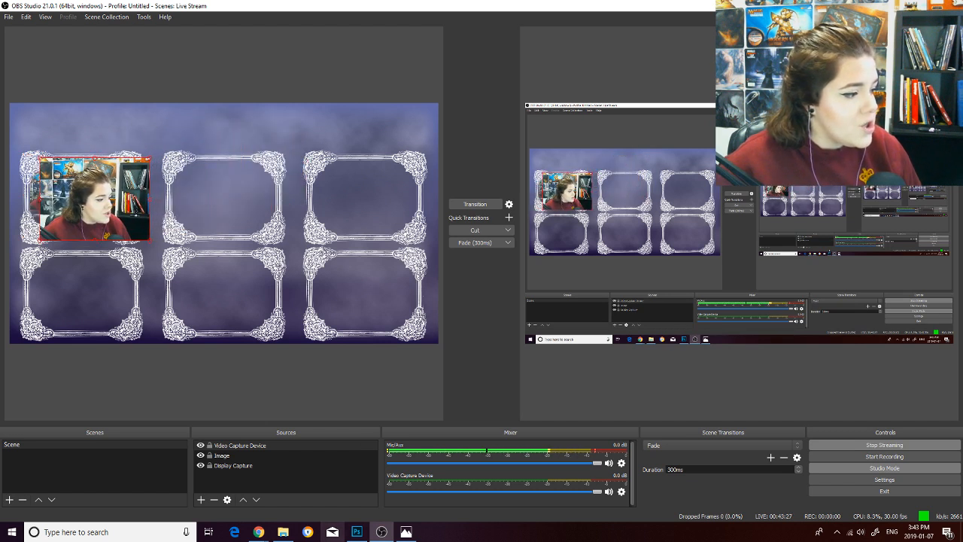
pyautogui.click(201, 499)
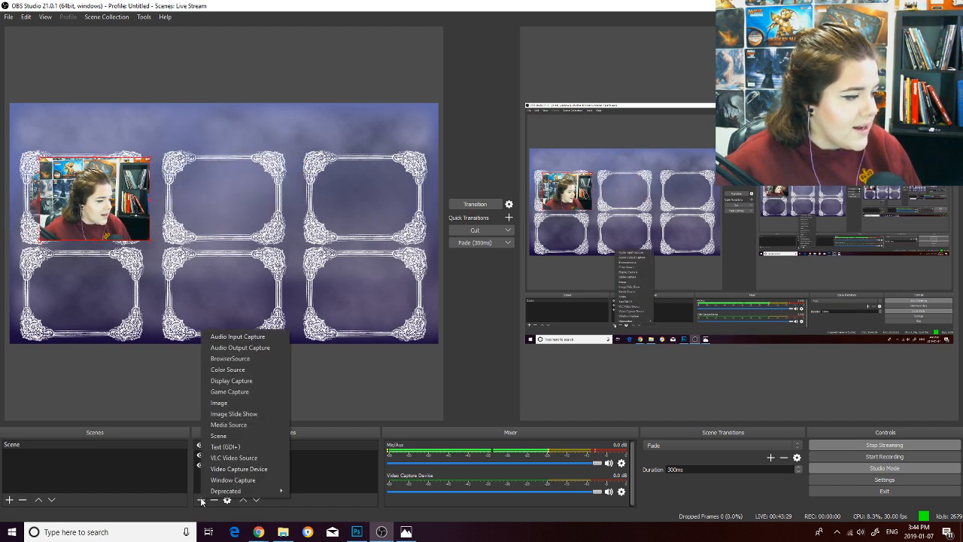
pyautogui.click(255, 467)
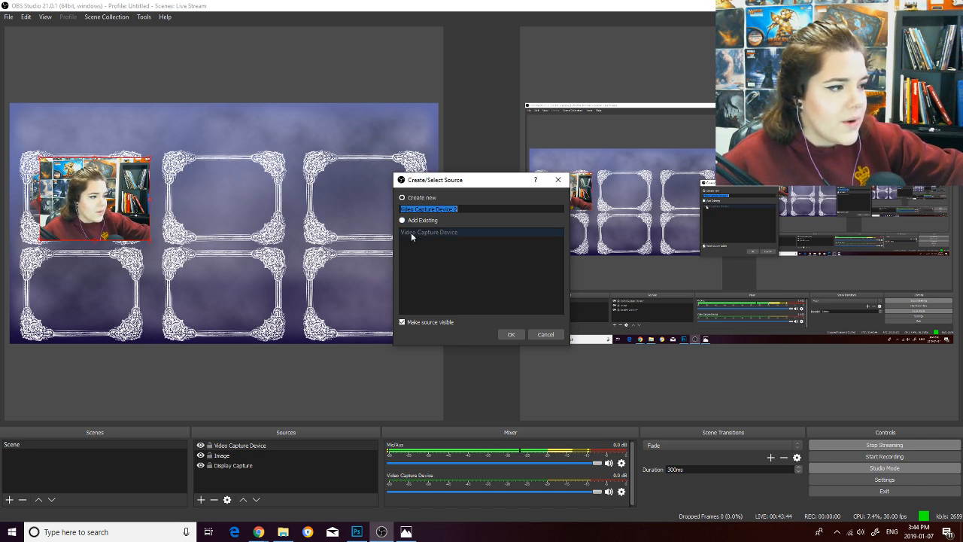
pyautogui.click(545, 334)
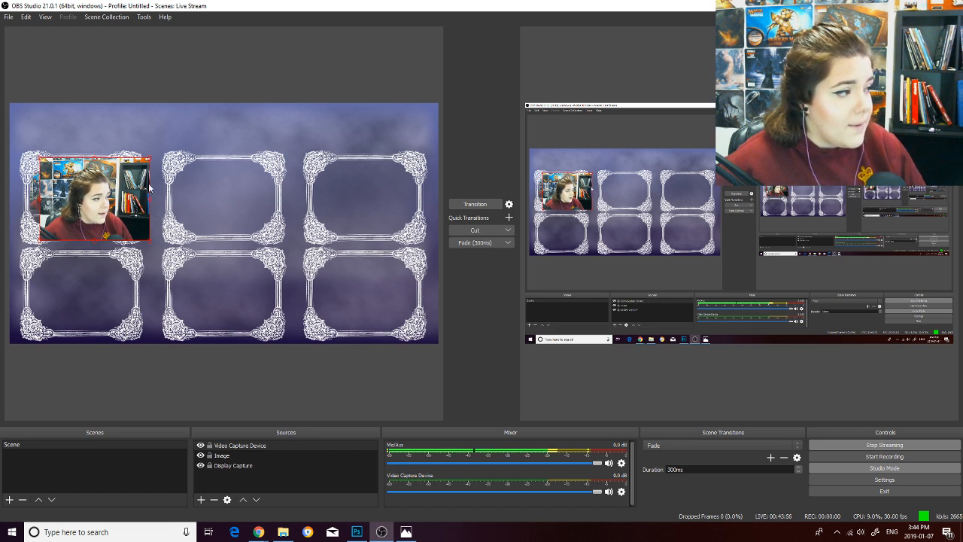
# Put the Video Capture Device source beneath Image and align the webcam picture with the cut-out of the overlay's upper-left frame.
pyautogui.moveTo(247, 446); pyautogui.dragTo(245, 458)
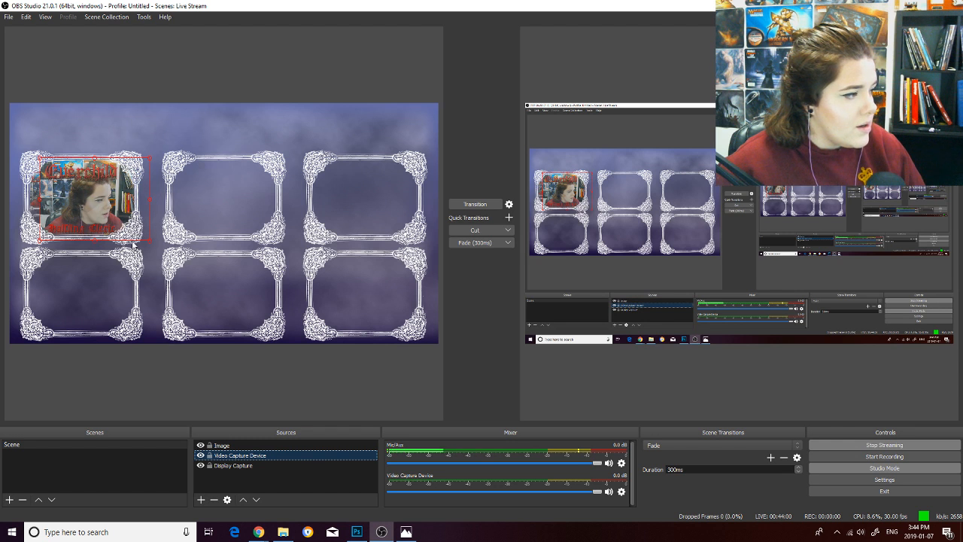
pyautogui.moveTo(136, 202); pyautogui.dragTo(120, 201)
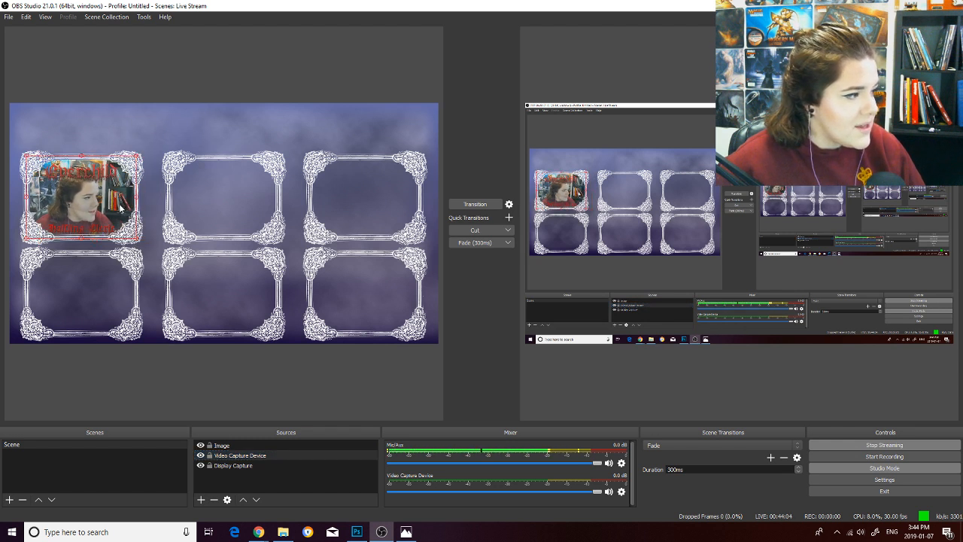
pyautogui.moveTo(120, 204); pyautogui.dragTo(119, 205)
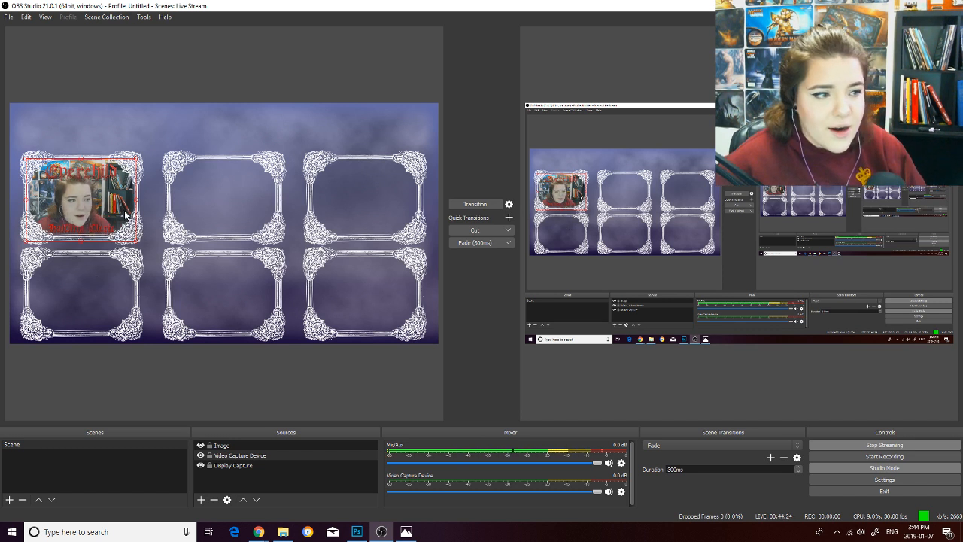
# Transition the preview scene with the overlay and framed webcam to the live program output.
pyautogui.click(477, 203)
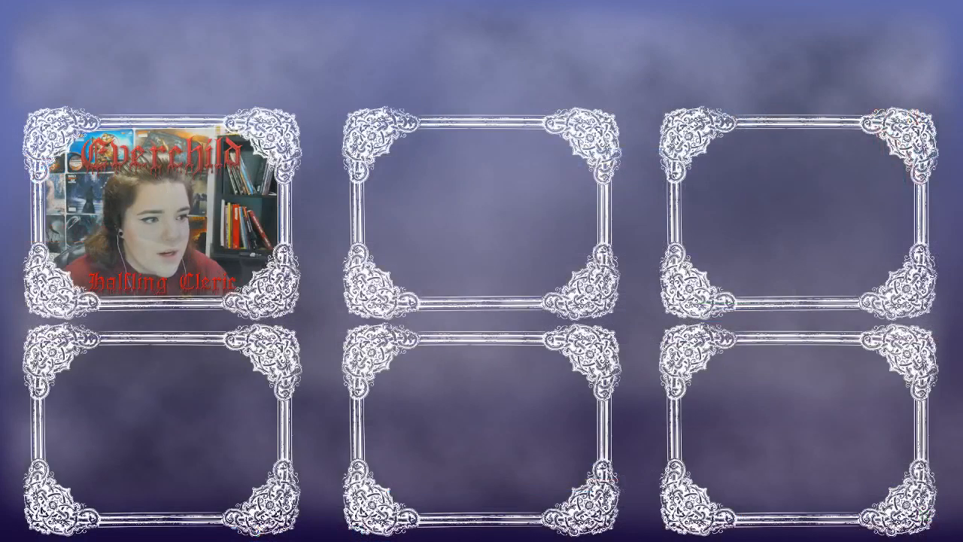